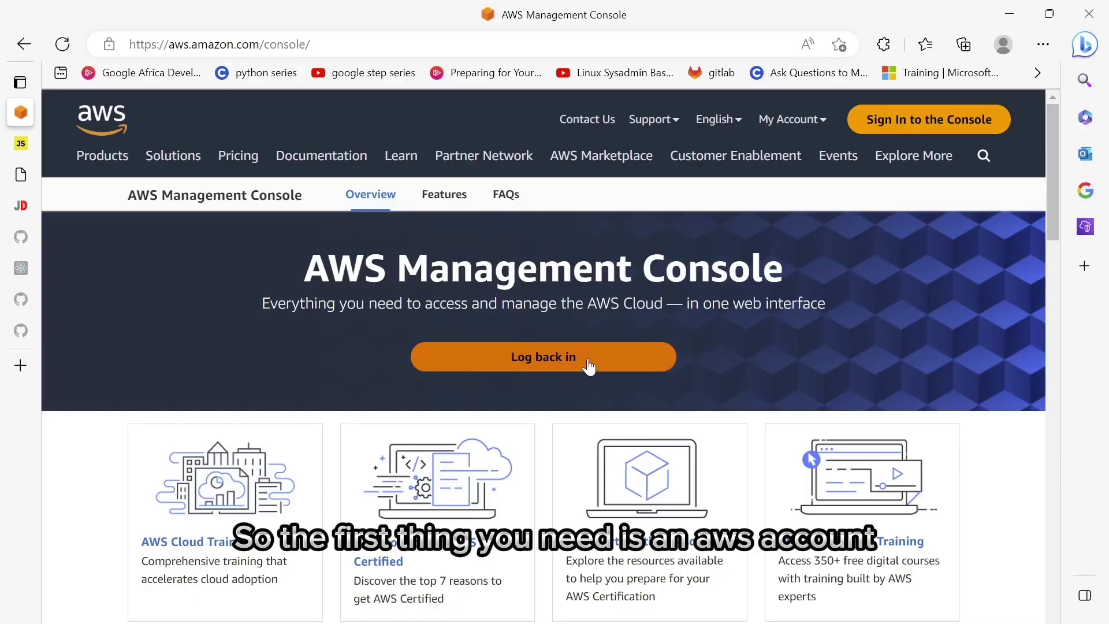
- Reopen the AWS sign-in page using 'Log back in'
left_click(588, 365)
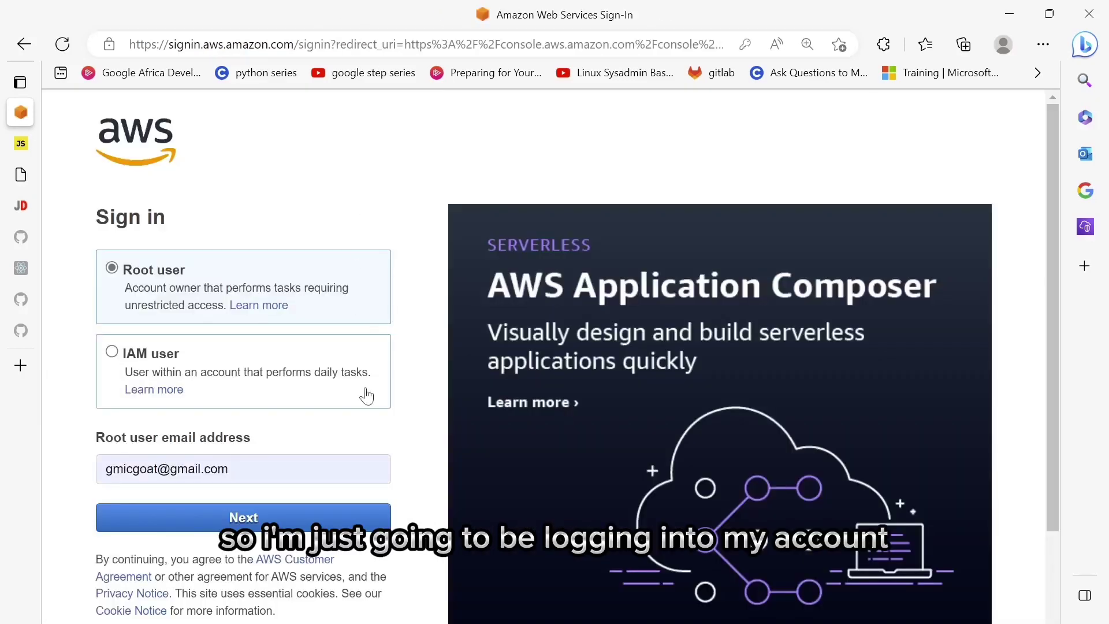
- Sign in as the root user with the saved password to reach Console Home
scroll(381, 404, "down", 2)
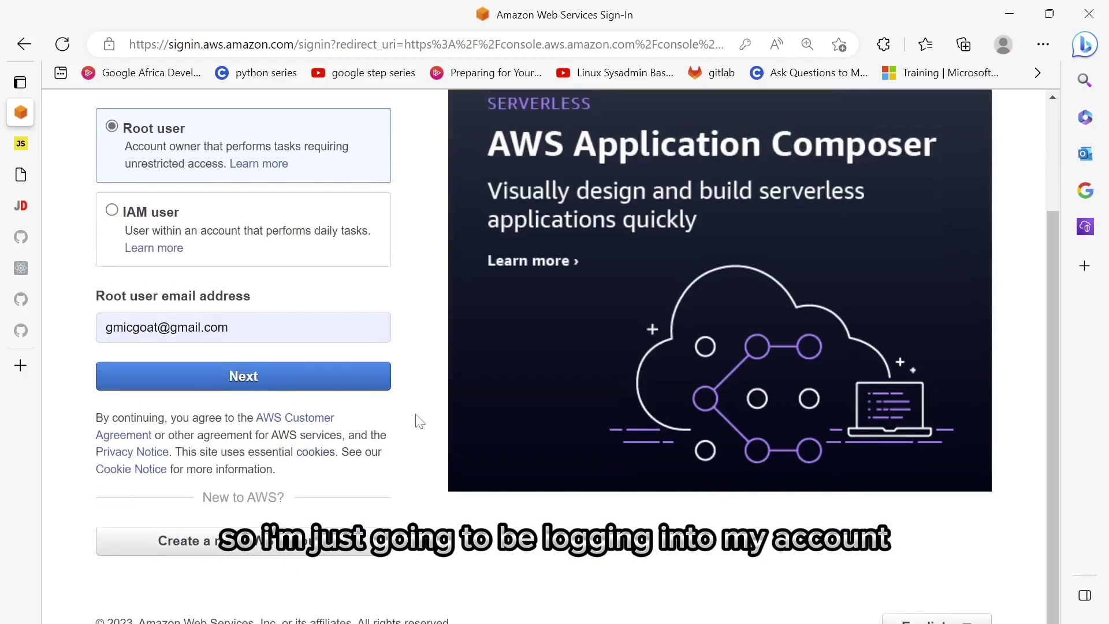
left_click(359, 377)
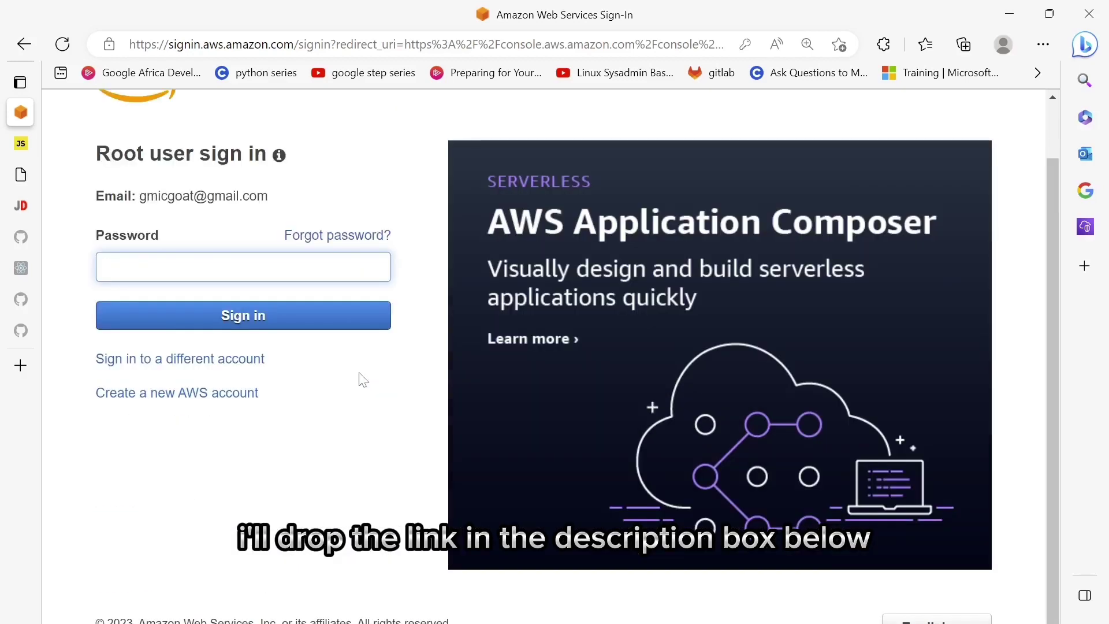
left_click(243, 271)
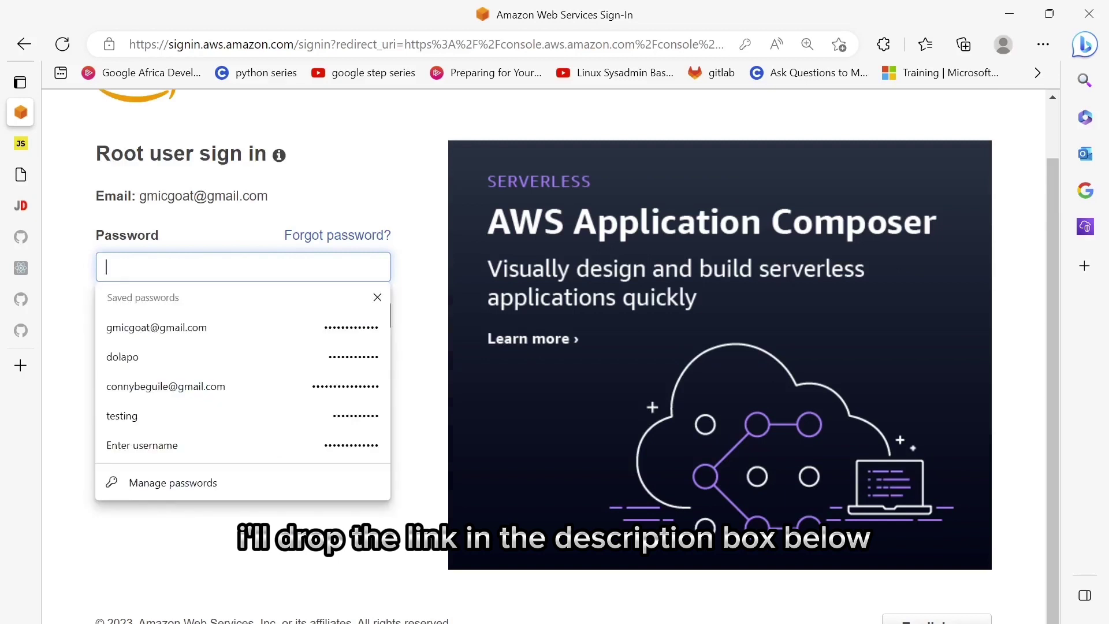
left_click(293, 321)
left_click(315, 323)
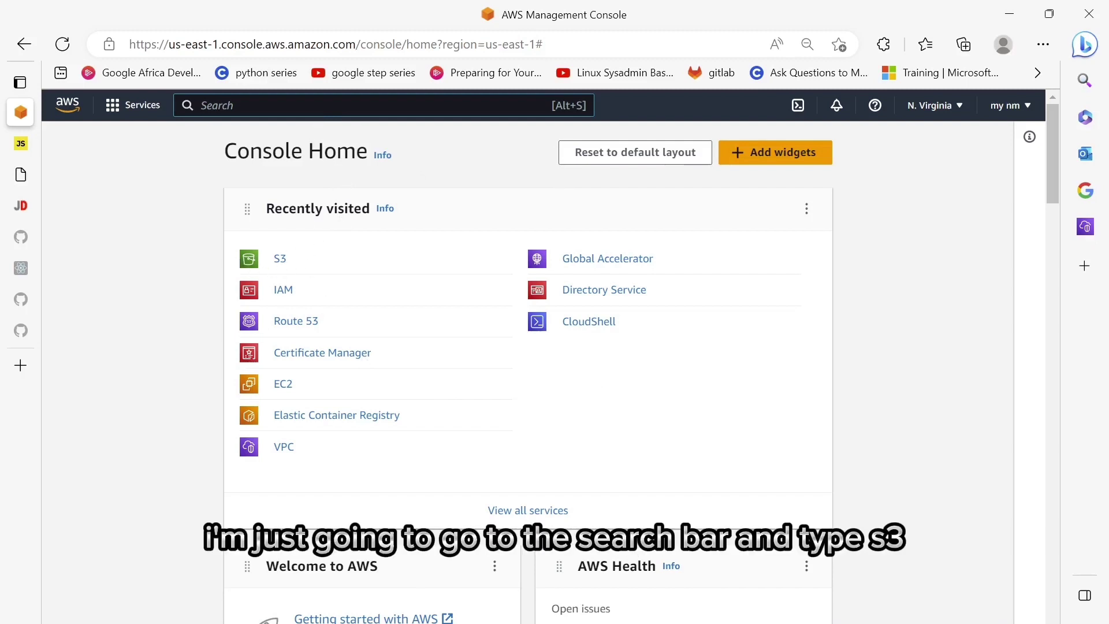
- Open Amazon S3 through the console search for s3 and start creating a bucket
type("s3")
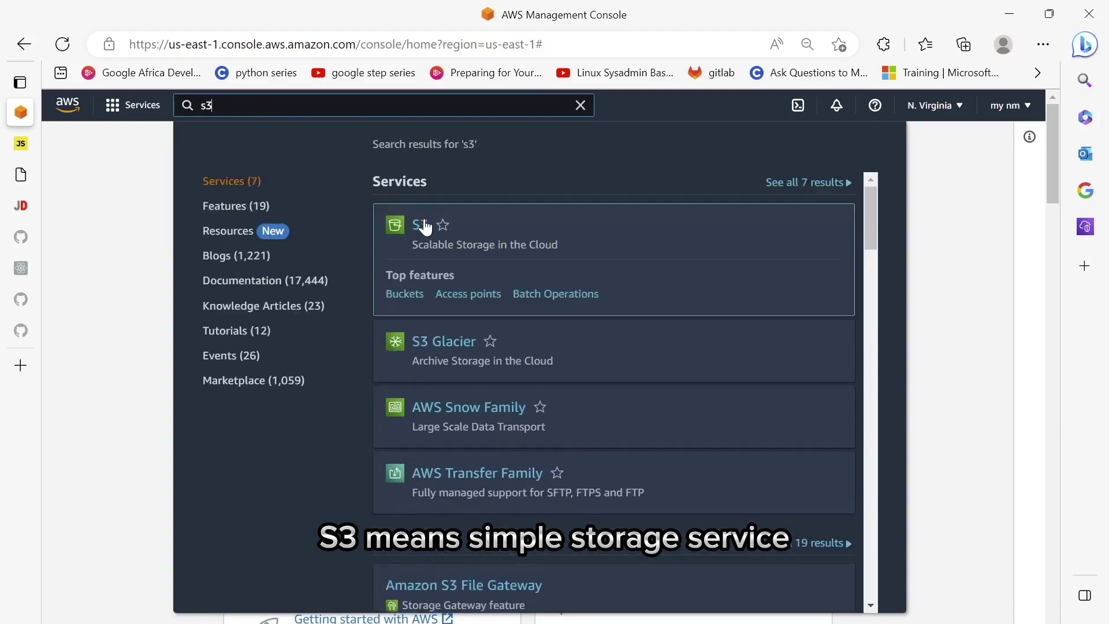
left_click(426, 227)
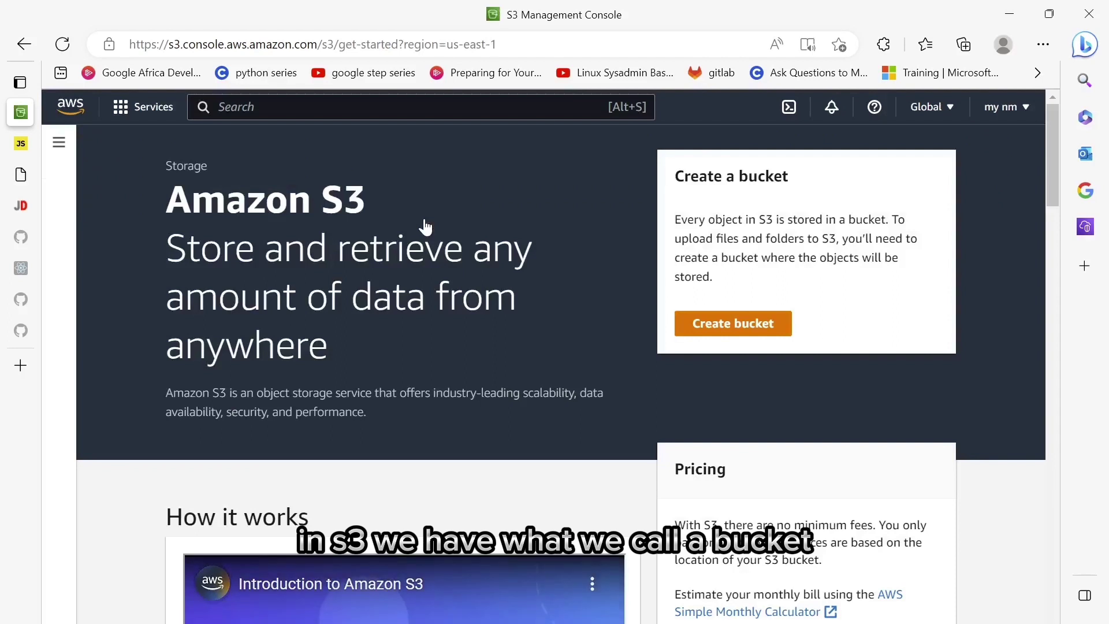
left_click(733, 324)
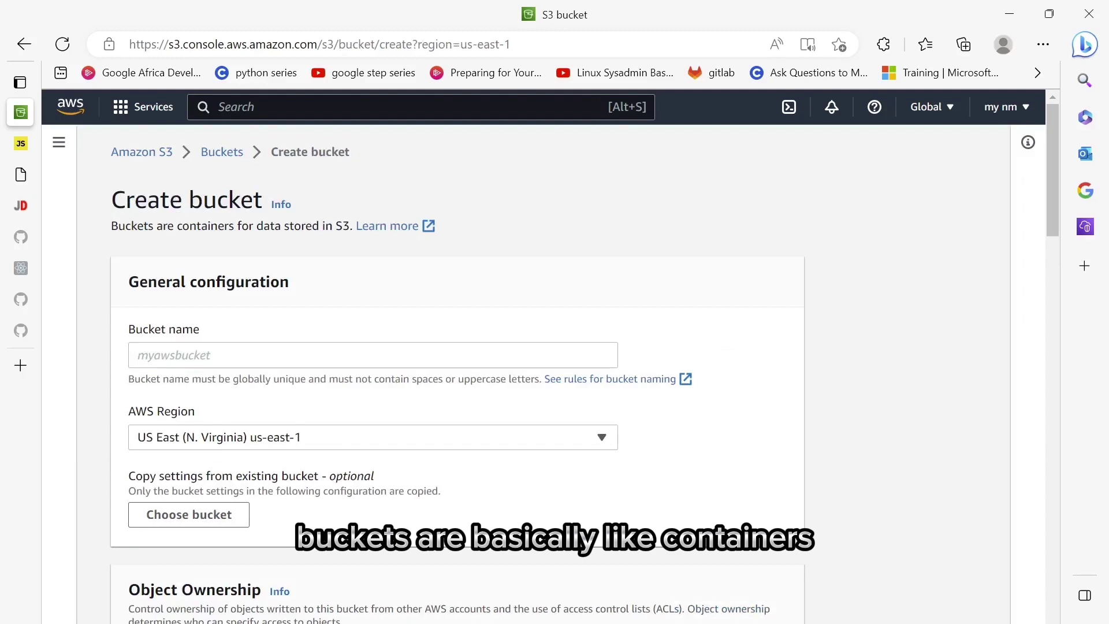
- Name the bucket 'theyoutubevgfsgnnsimplificationdeployment' and create it with default settings
left_click(138, 354)
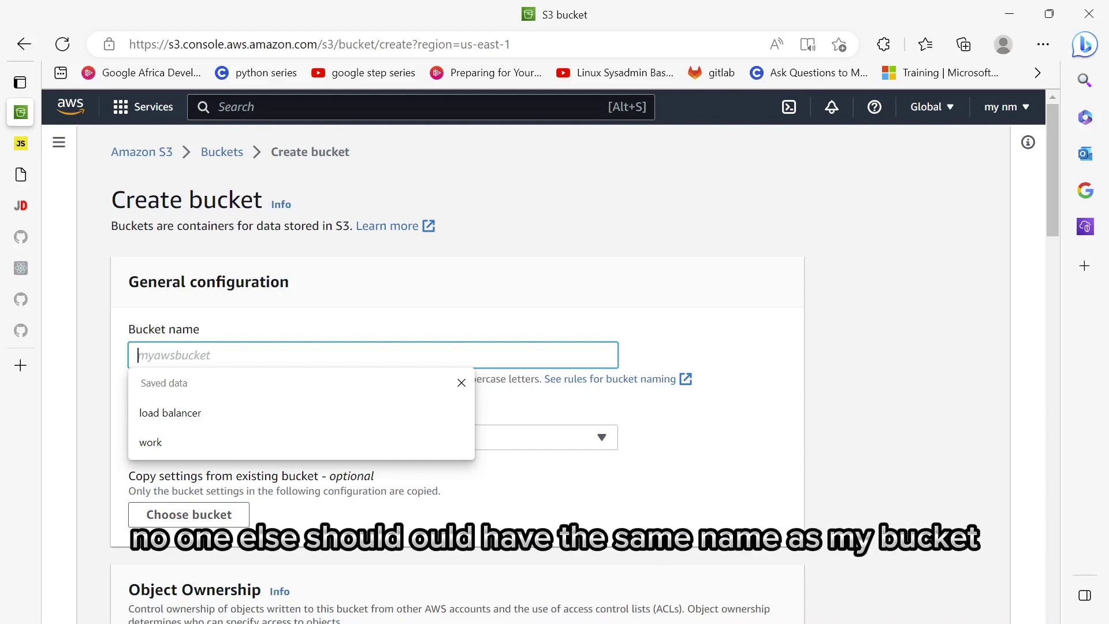
type("the")
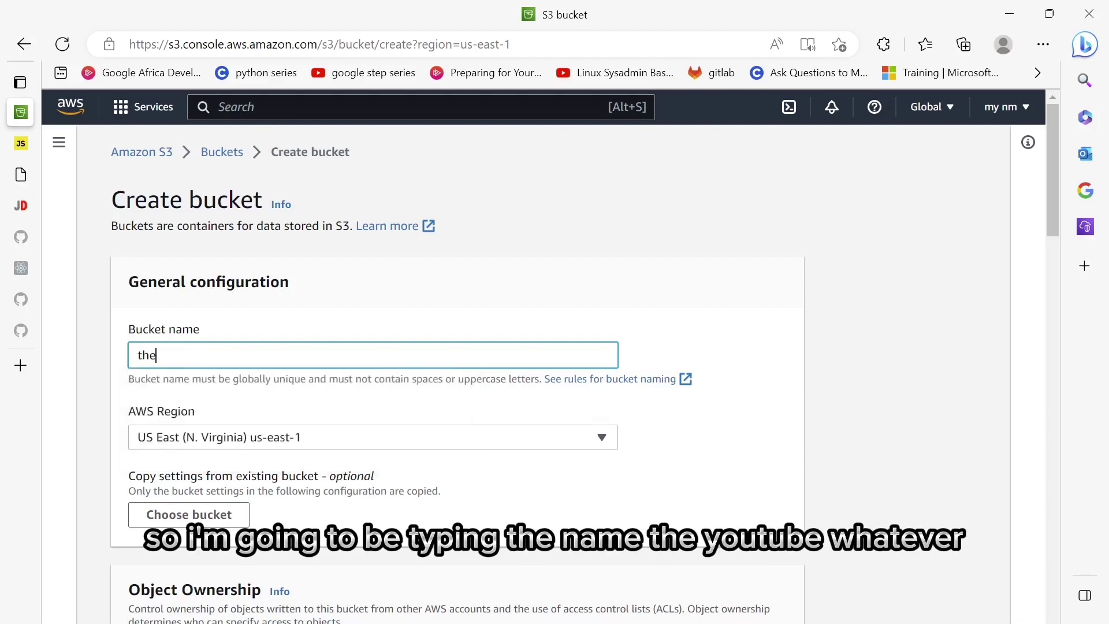
type("youtubevgfsgn")
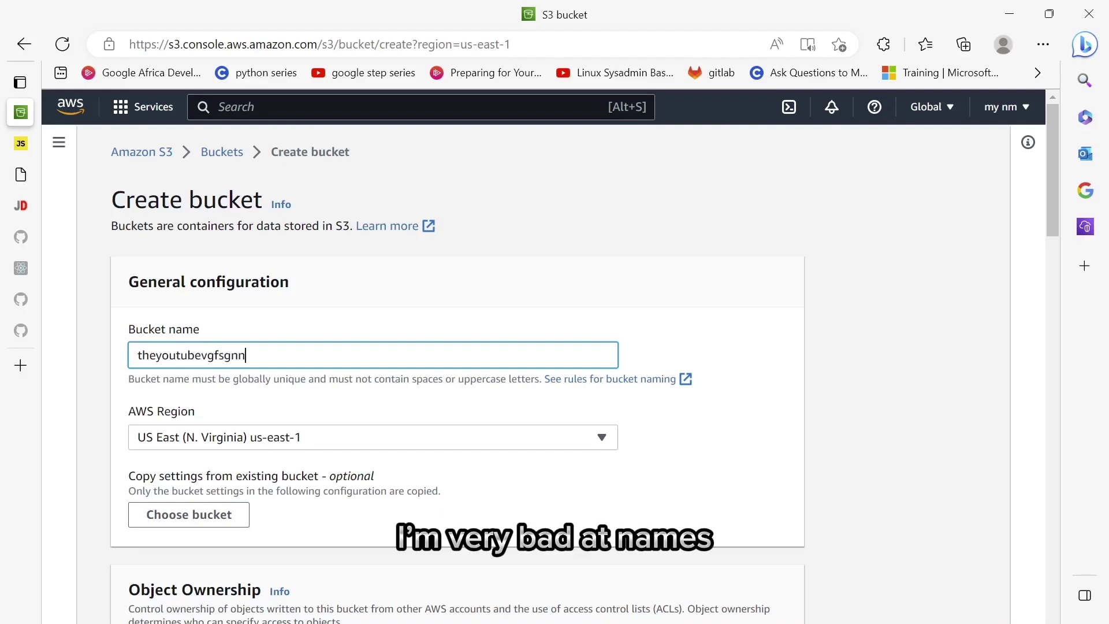
type("n")
type("simplio")
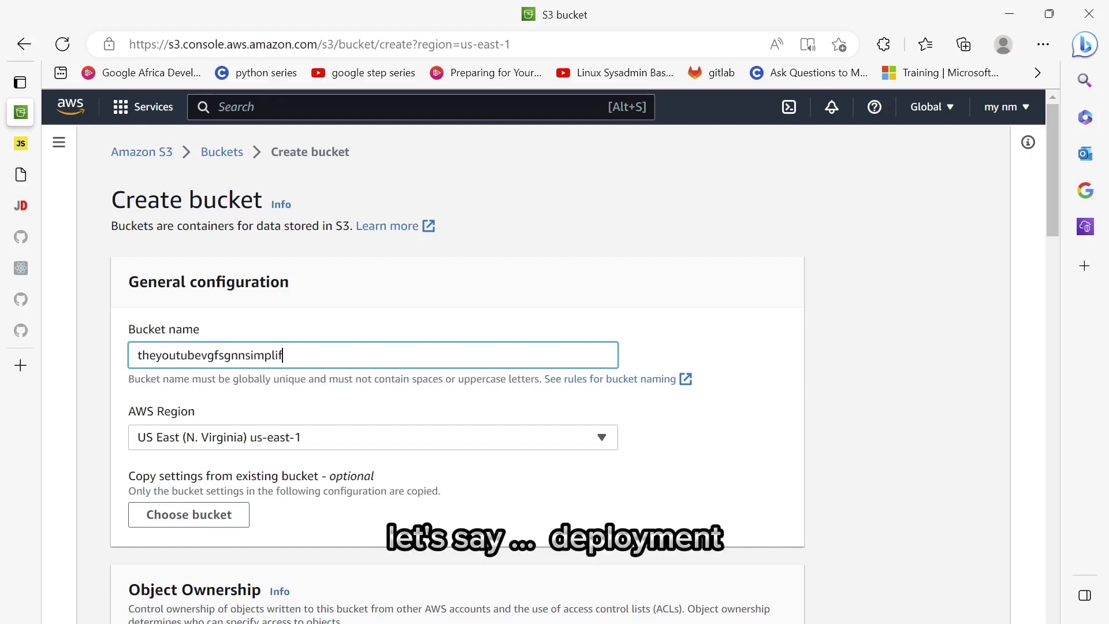
type("fication")
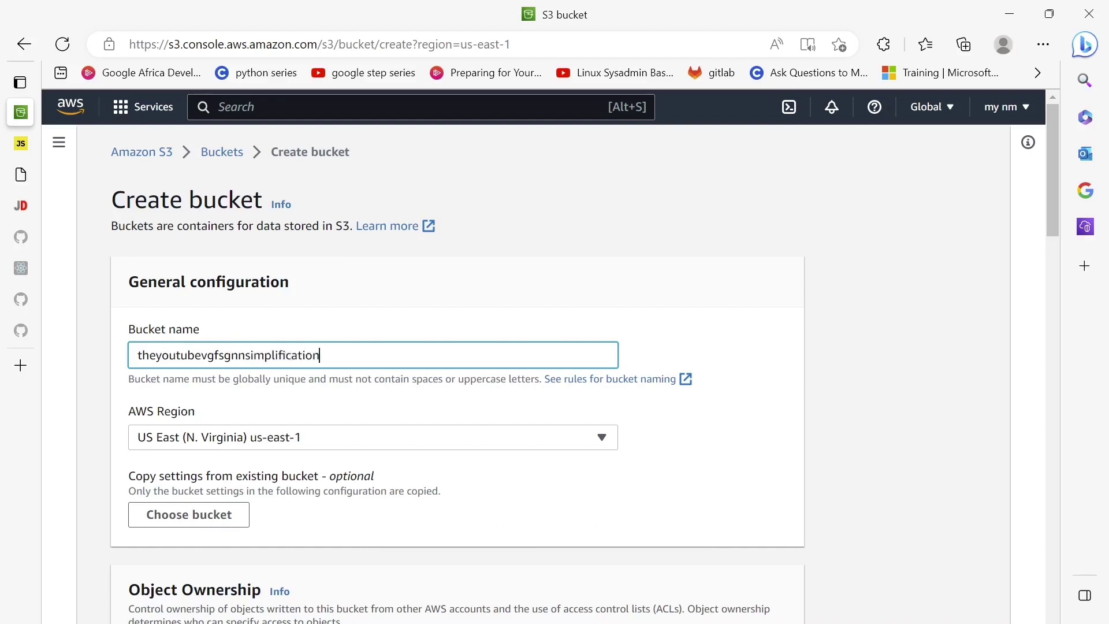
type("deployment")
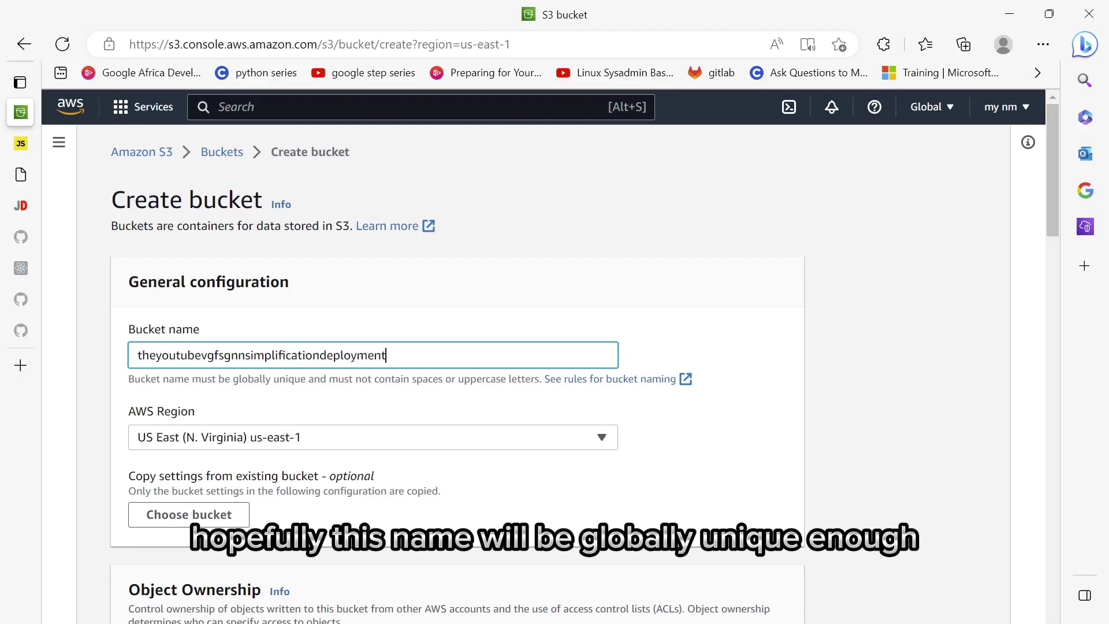
scroll(560, 358, "down", 4)
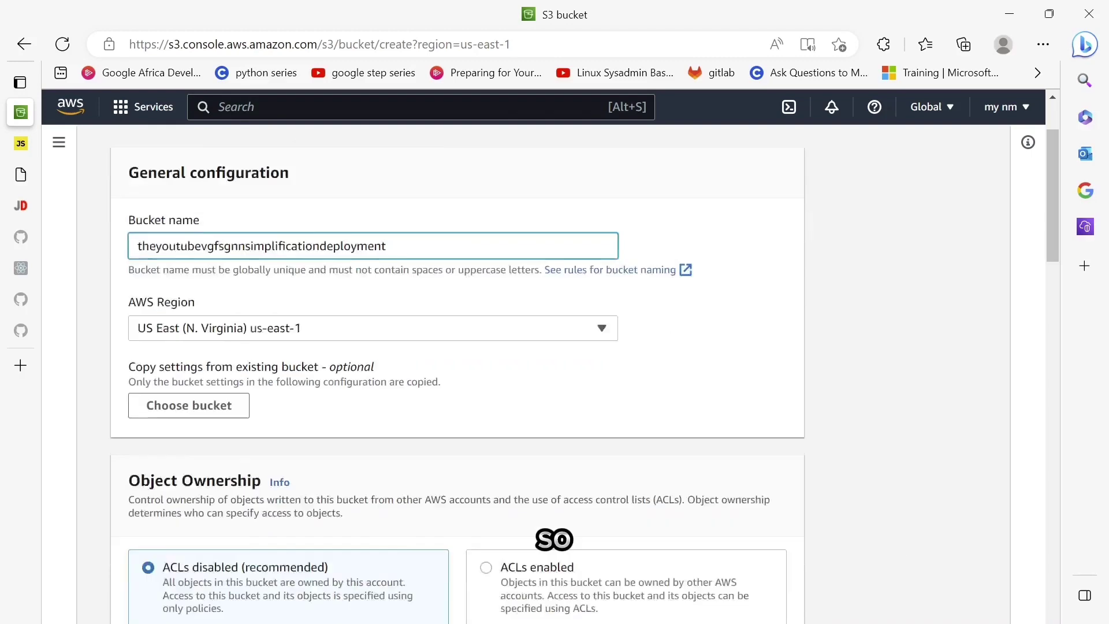
scroll(560, 358, "up", 2)
scroll(560, 358, "down", 3)
scroll(559, 355, "down", 20)
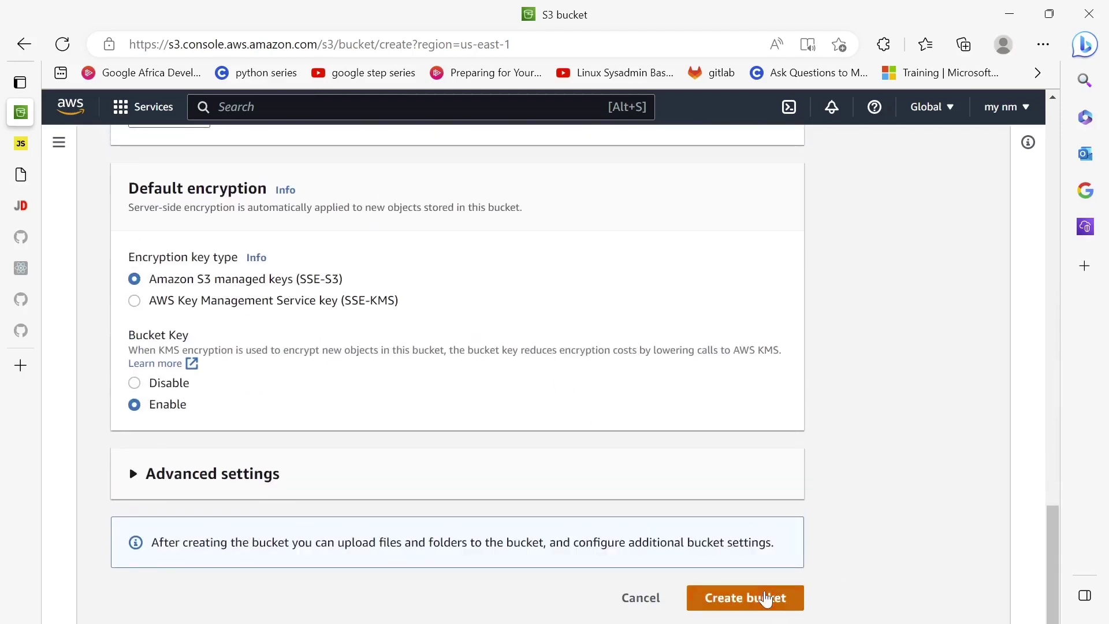
left_click(766, 599)
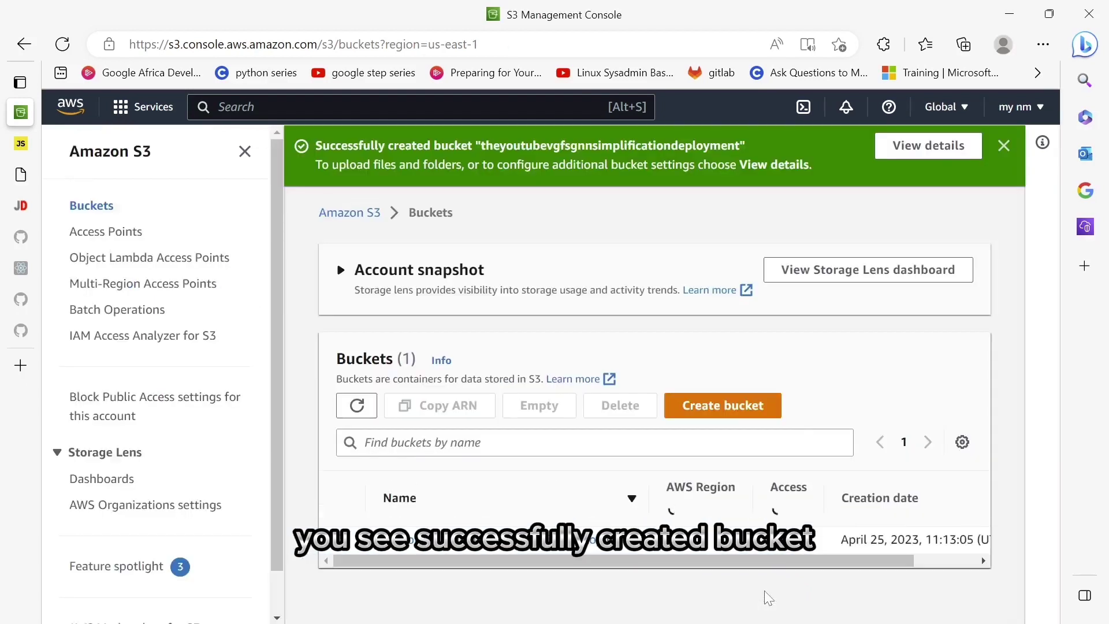
- Start another bucket and type the name testingmistakepeoplemakewhendeployingawebsite
scroll(803, 349, "down", 1)
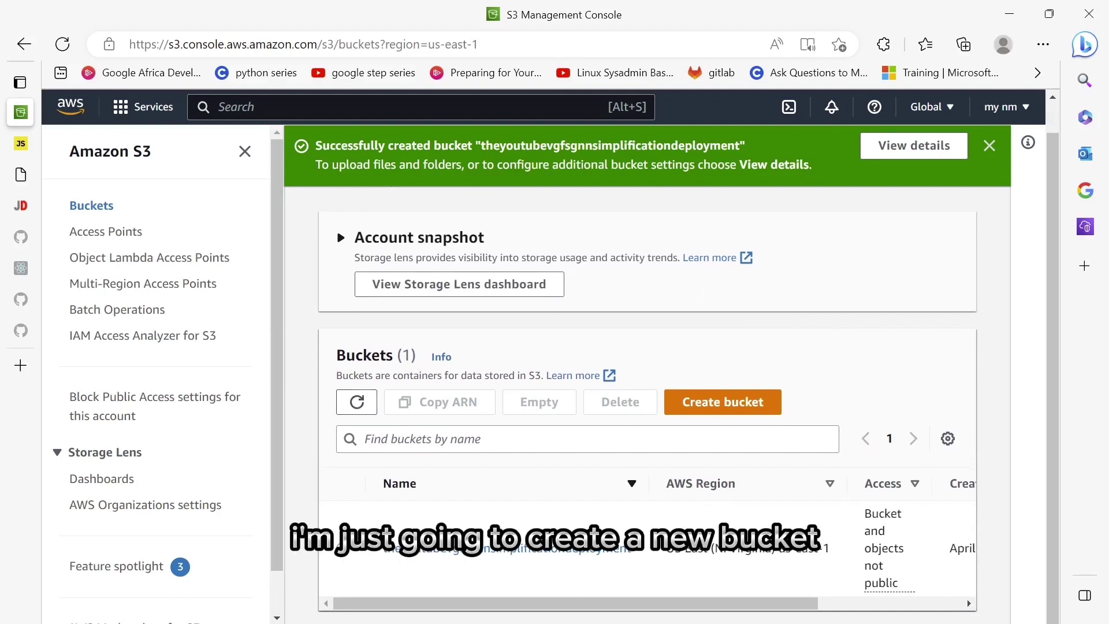
left_click(706, 406)
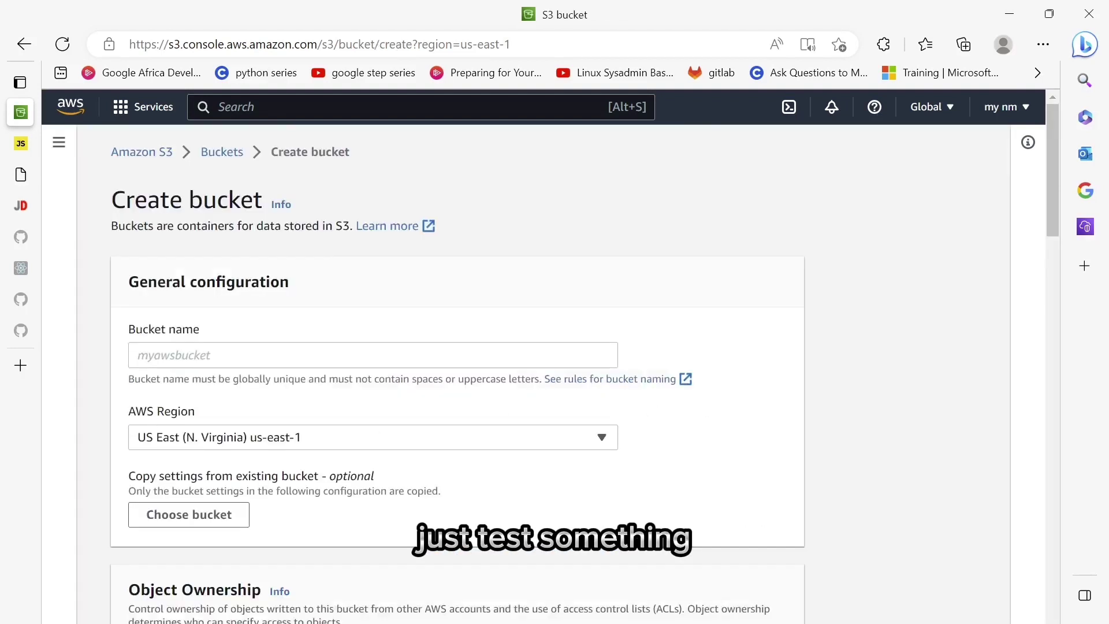
left_click(372, 355)
type("t")
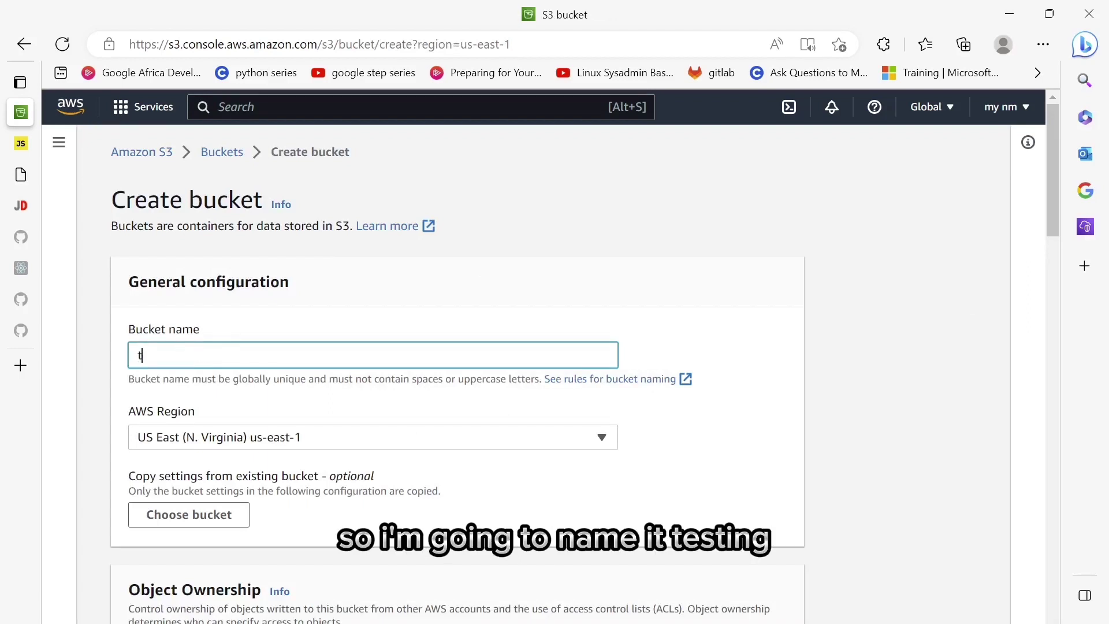
type("esting")
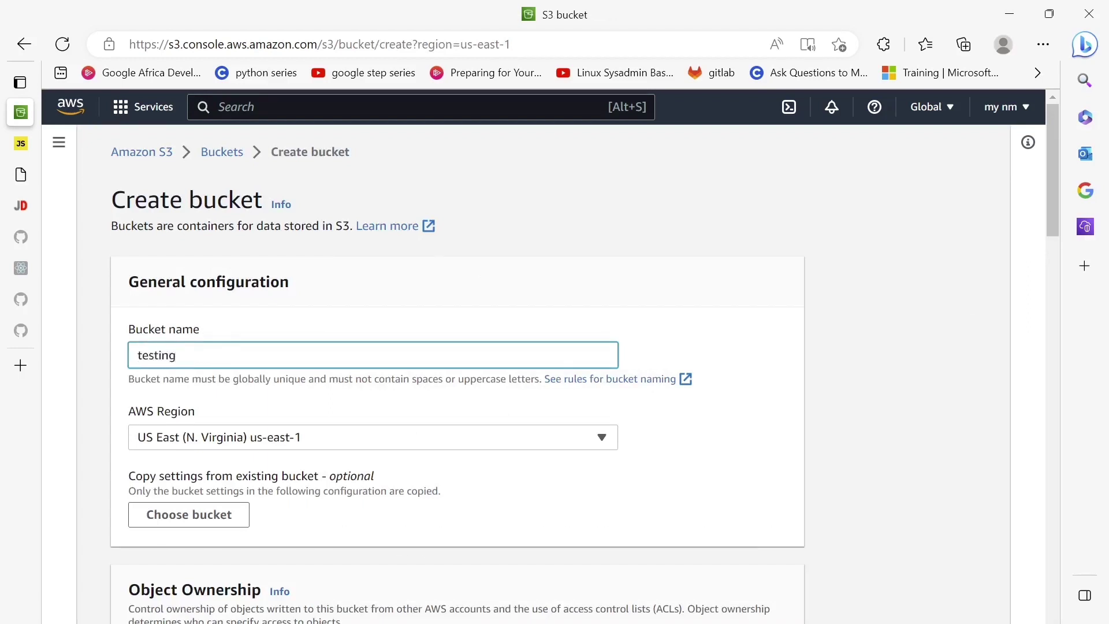
type("mistak")
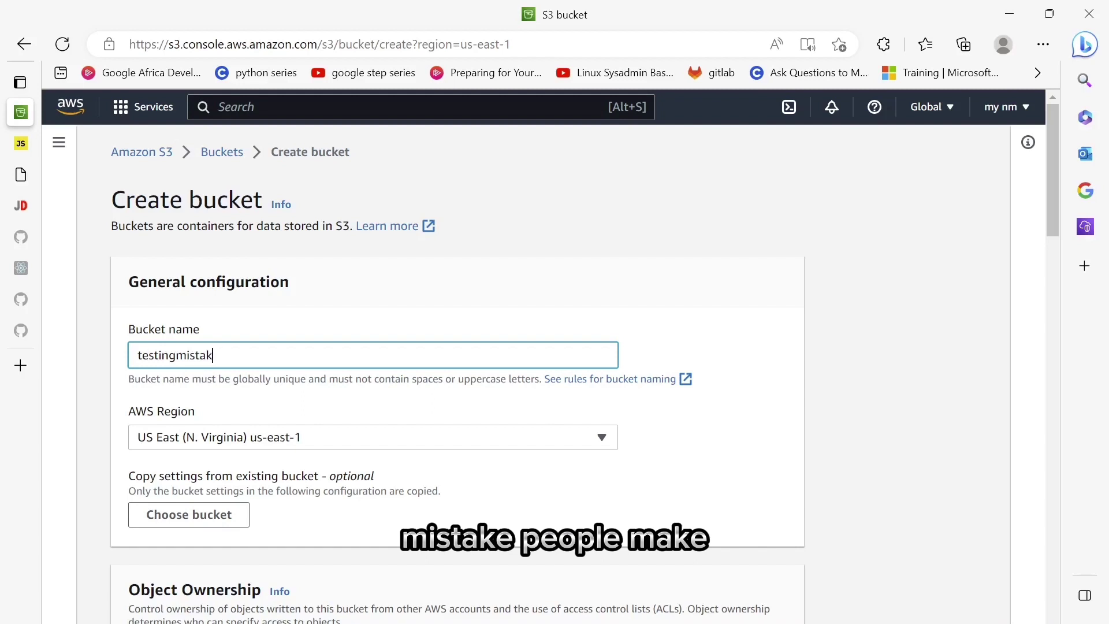
type("epeople")
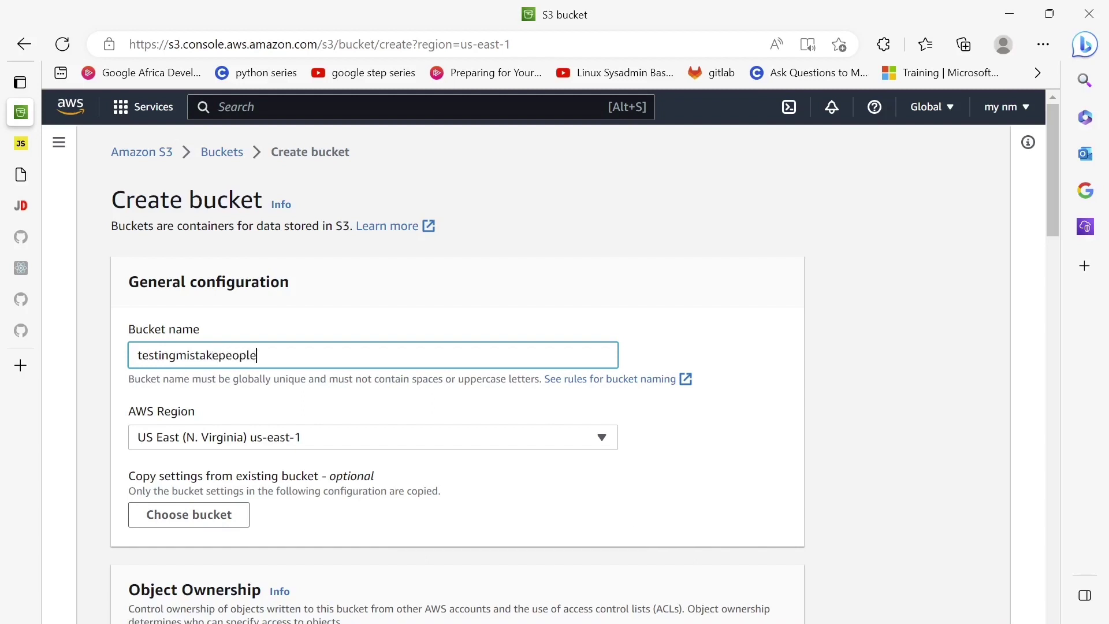
type("makewh")
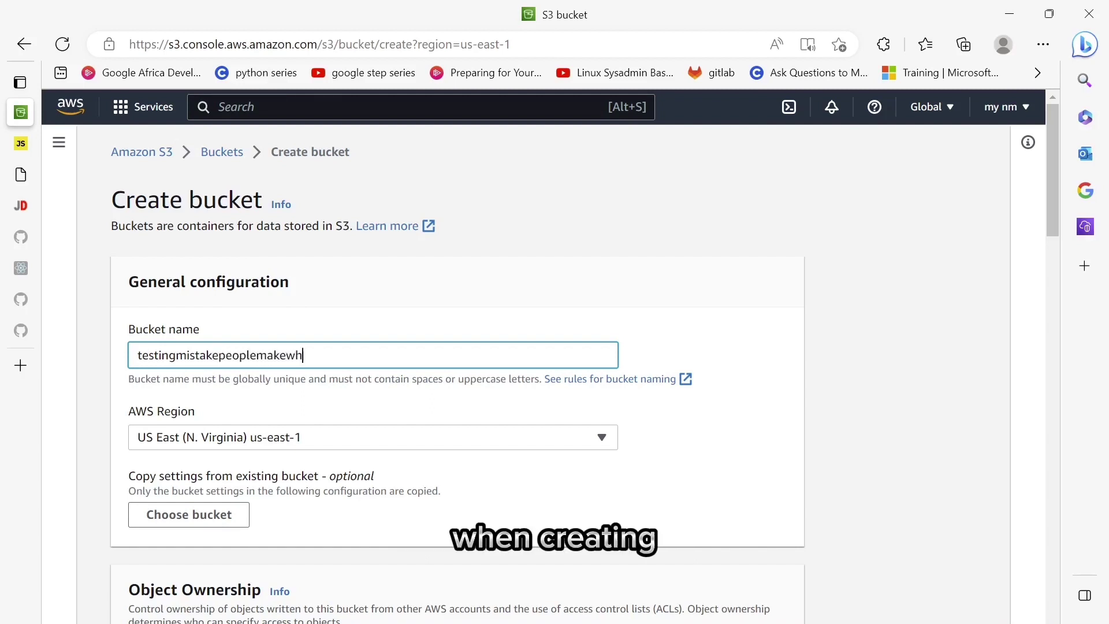
type("encreating")
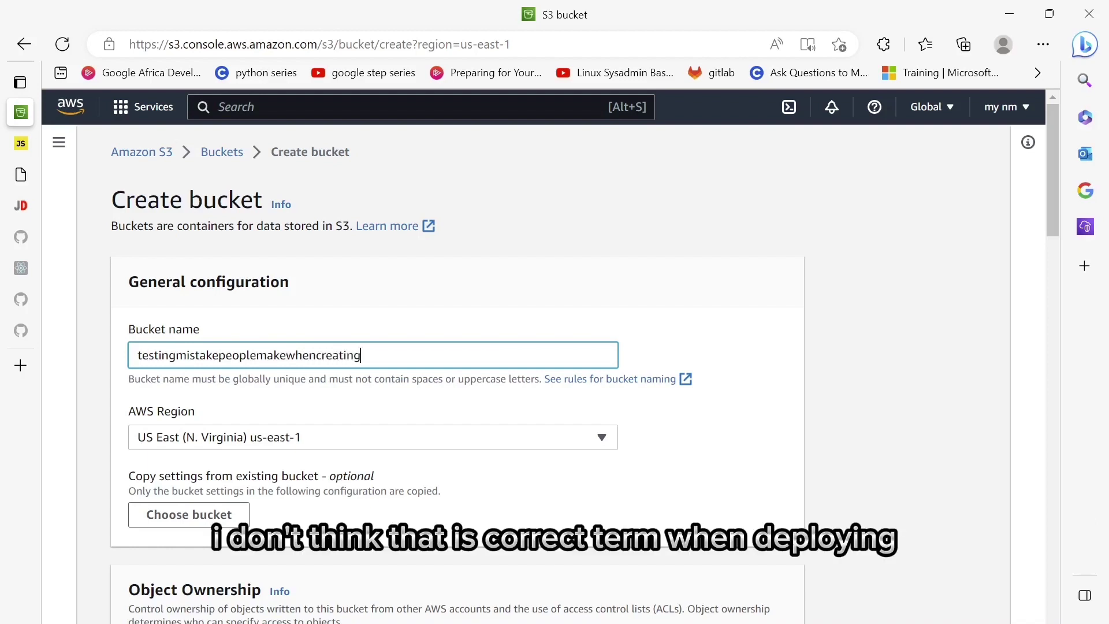
type("a")
key("BackSpace")
key("BackSpace")
key("BackSpace")
key("BackSpace")
key("BackSpace")
key("BackSpace")
key("BackSpace")
key("BackSpace")
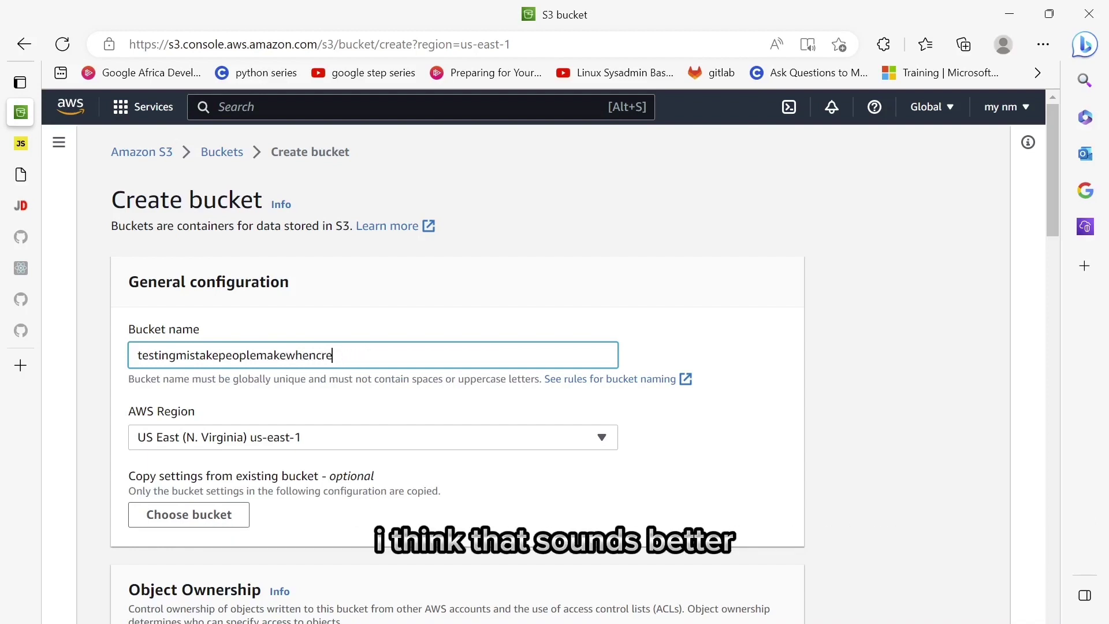
type("d")
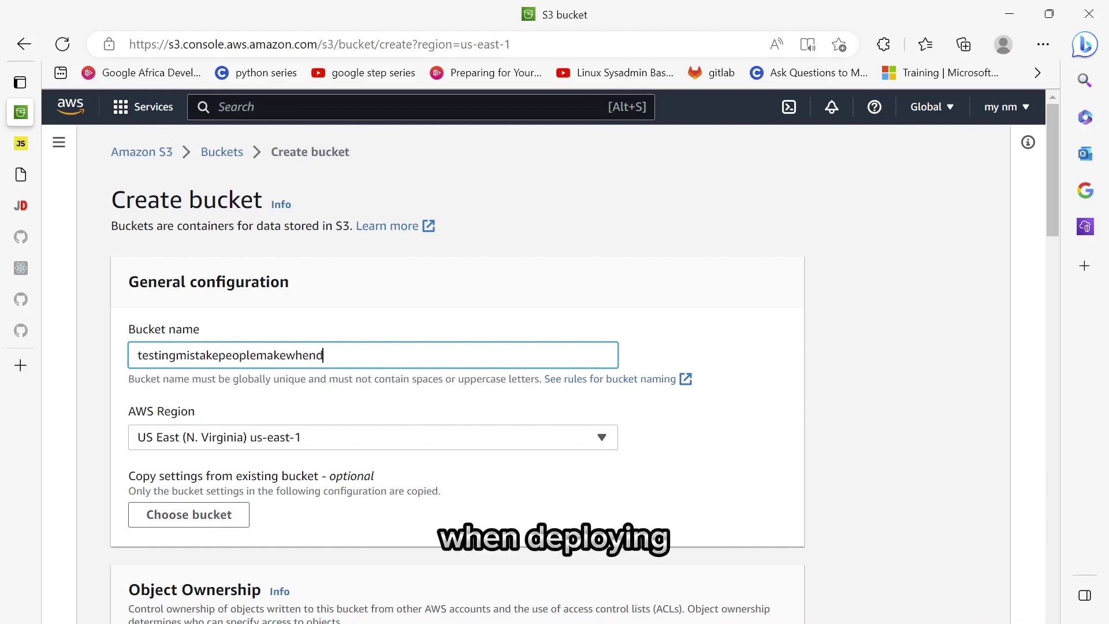
type("eplo")
key("BackSpace")
type("loyi")
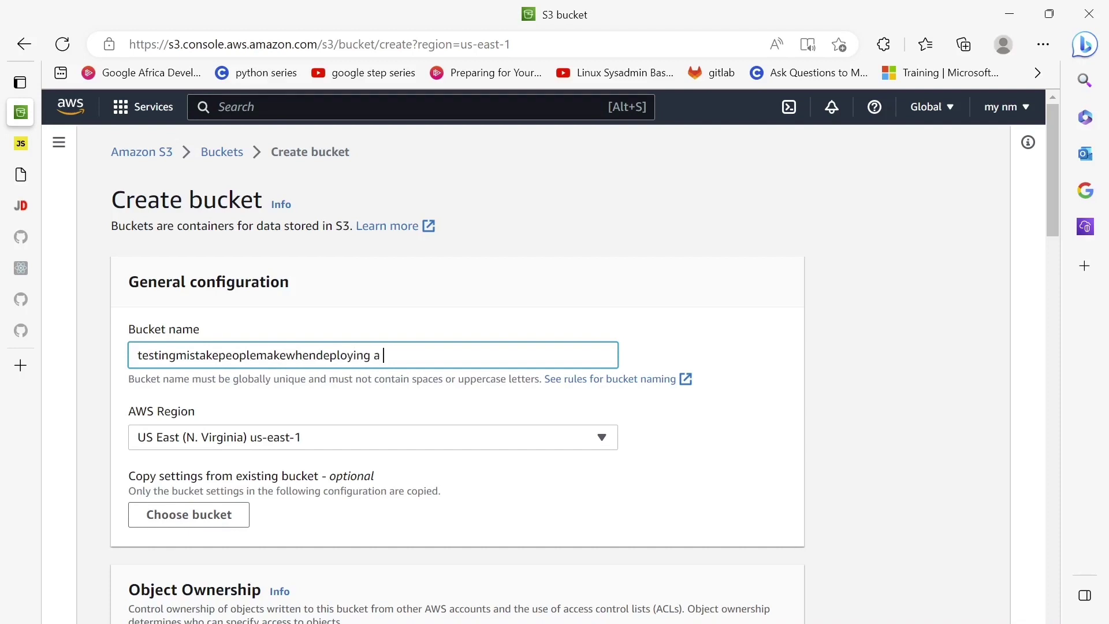
type("nga webs")
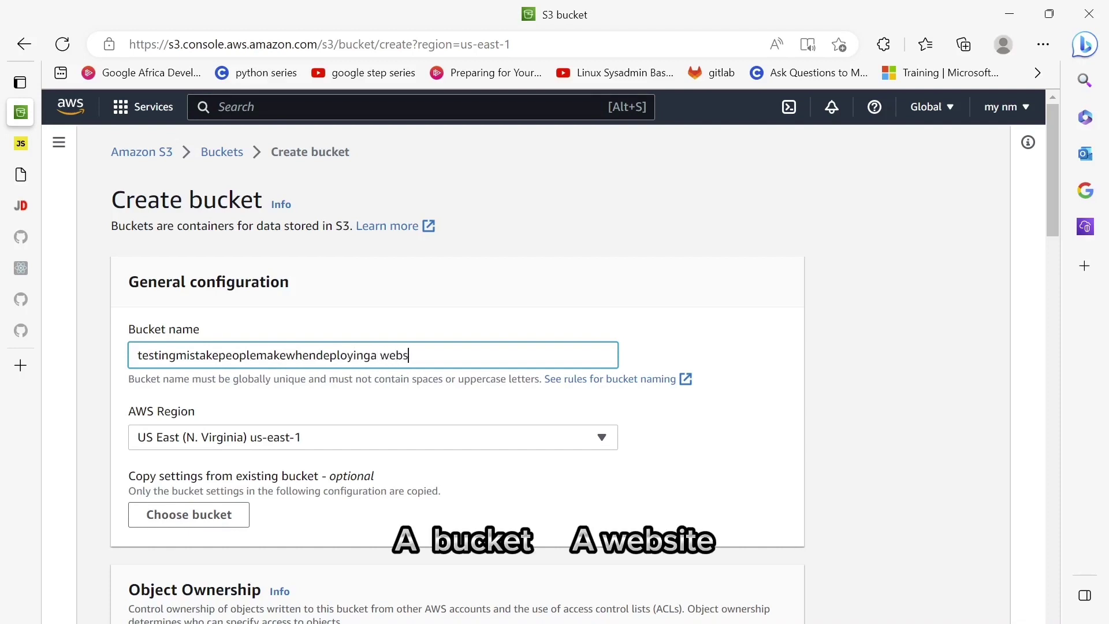
type("it")
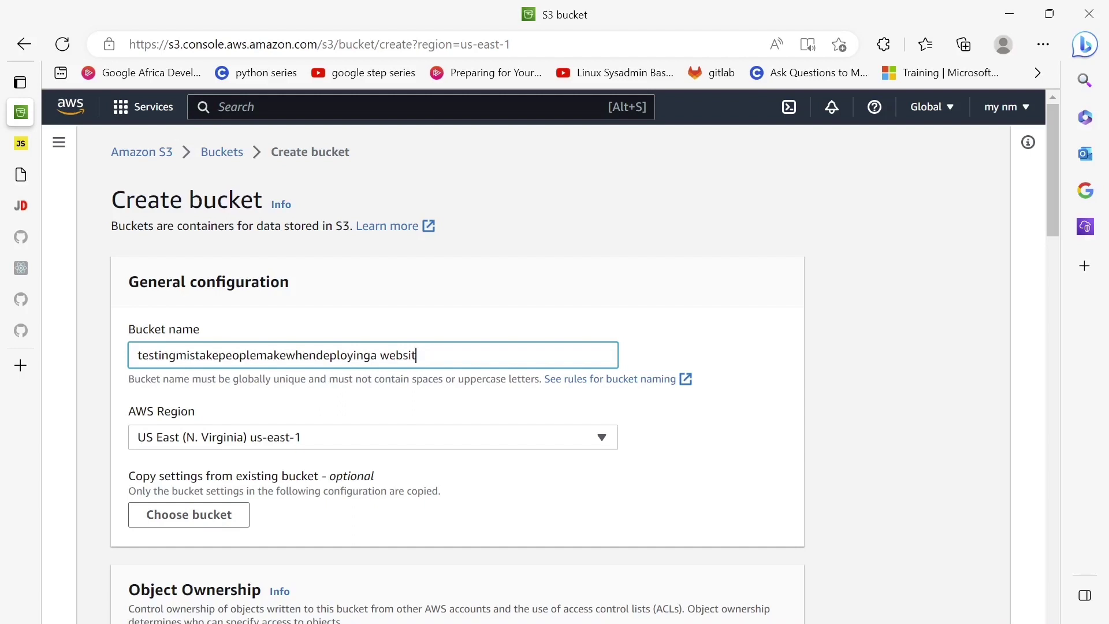
type("ree")
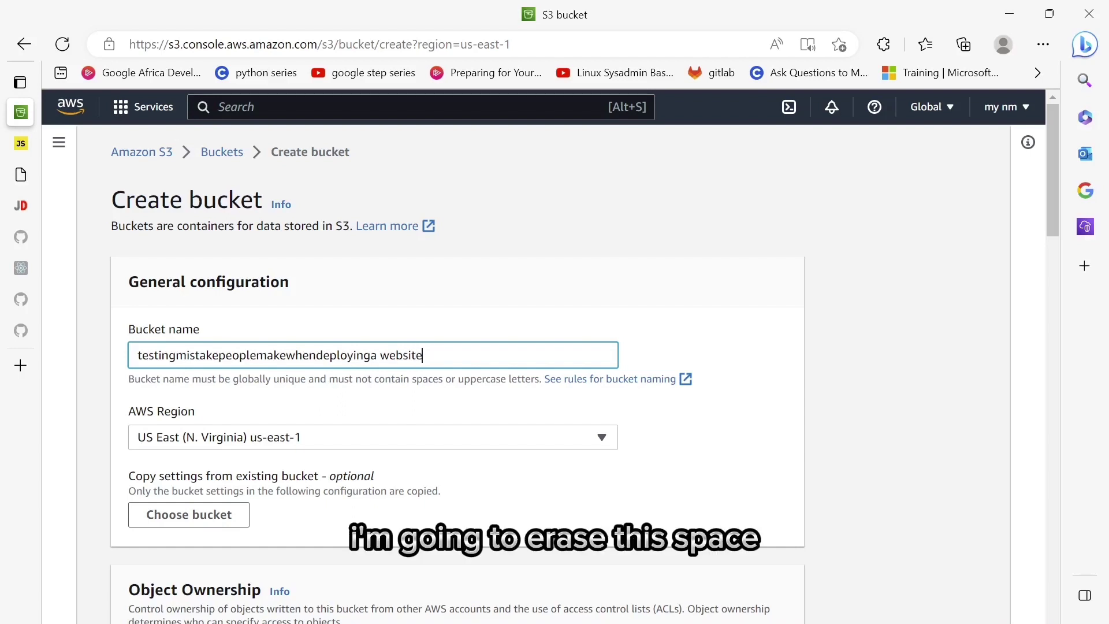
- Remove the stray space from the name and create the bucket with default settings
key("Left")
key("Left")
key("Left")
key("BackSpace")
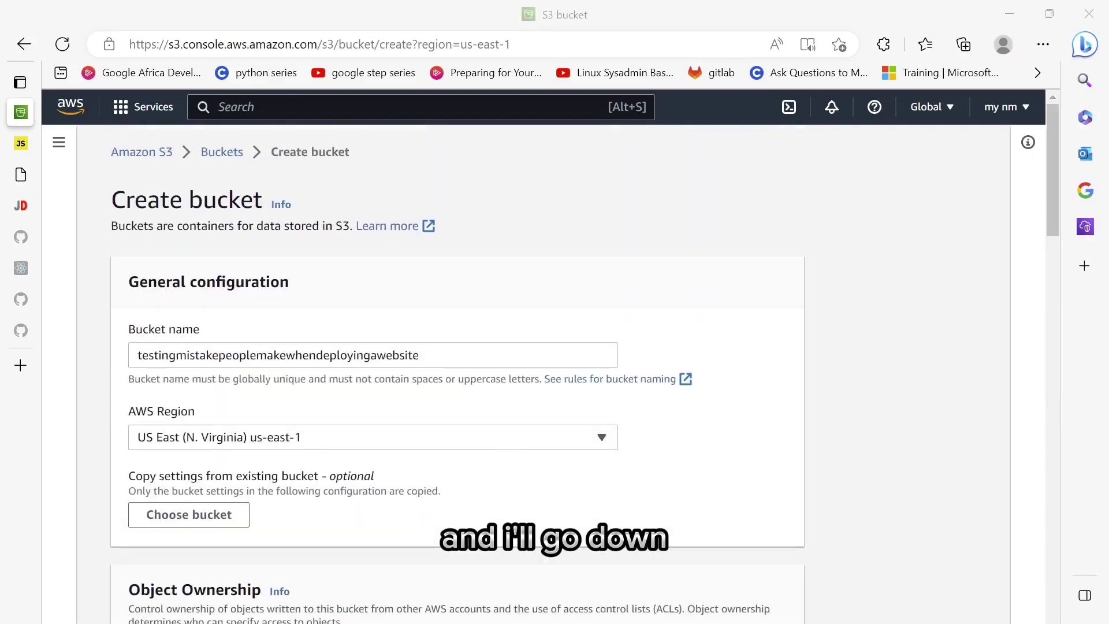
key("alt+Tab")
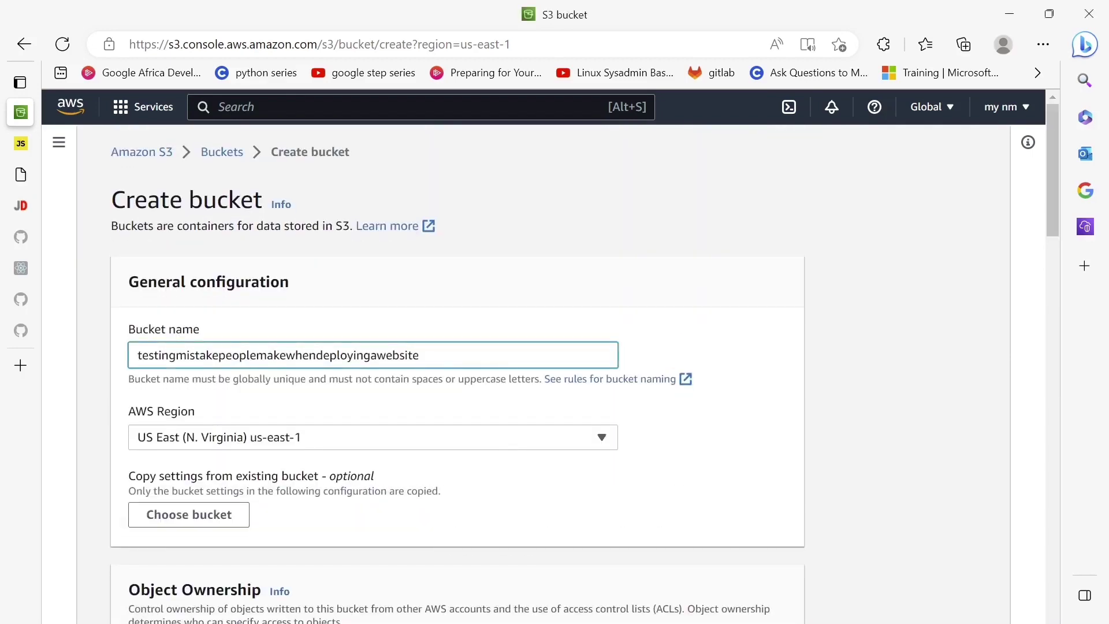
scroll(458, 361, "down", 15)
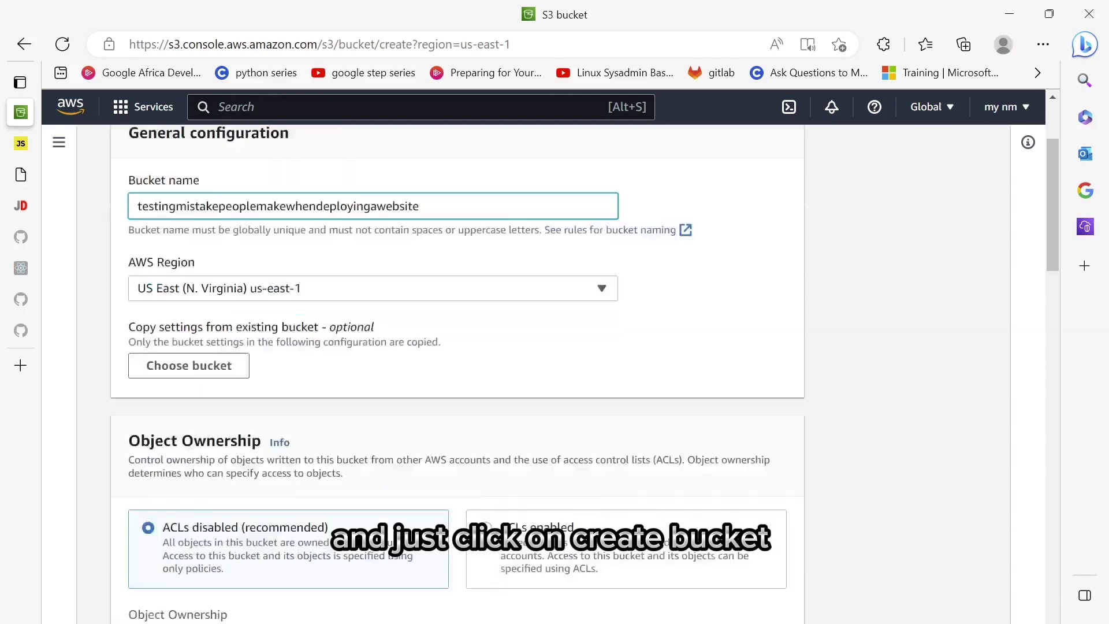
scroll(775, 396, "down", 6)
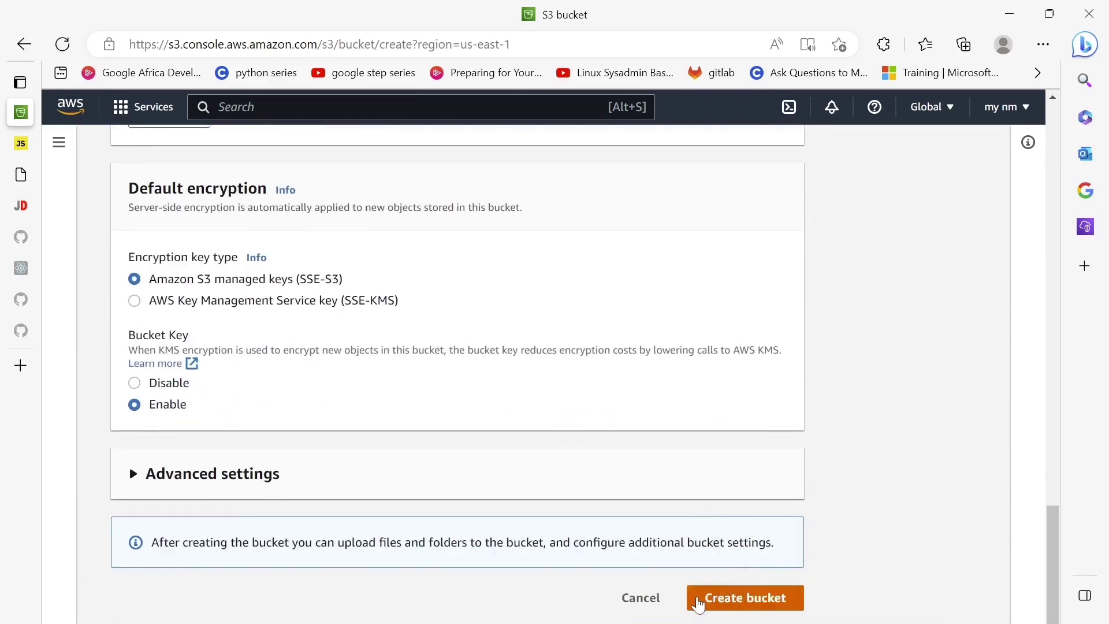
left_click(703, 604)
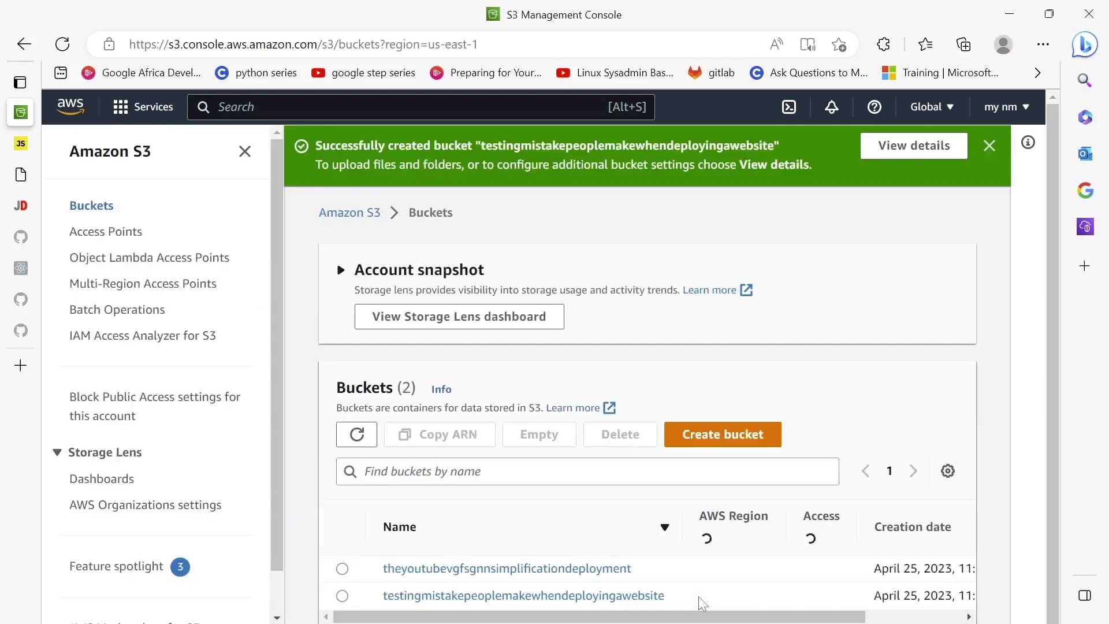
- Check both buckets are listed, then switch to the '40 Portfolio Templates' article tab
scroll(699, 596, "down", 2)
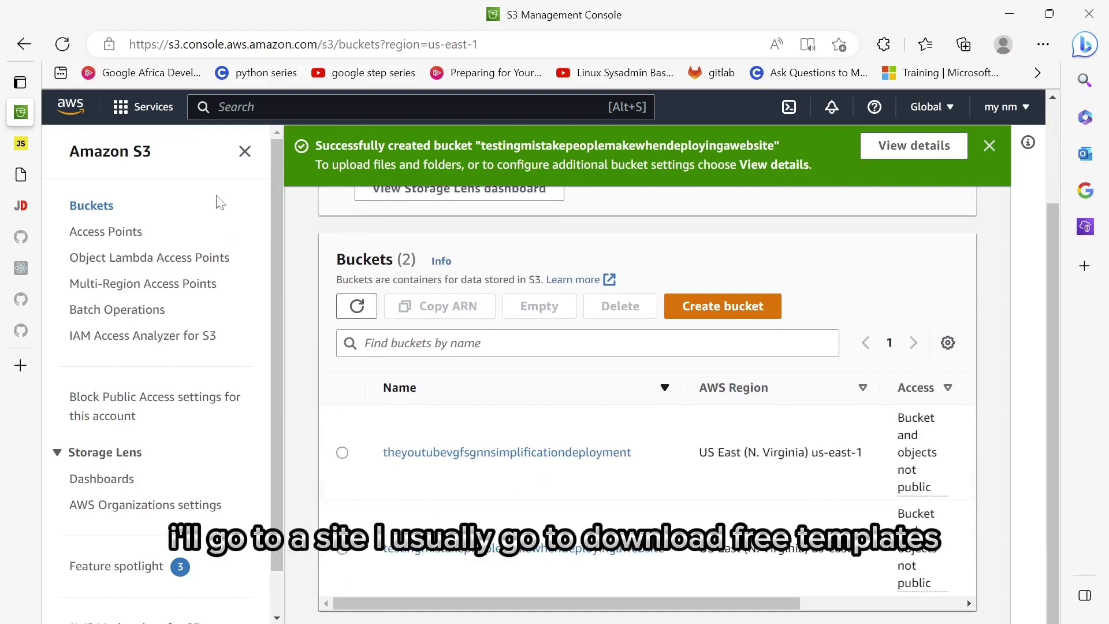
mouse_move(19, 191)
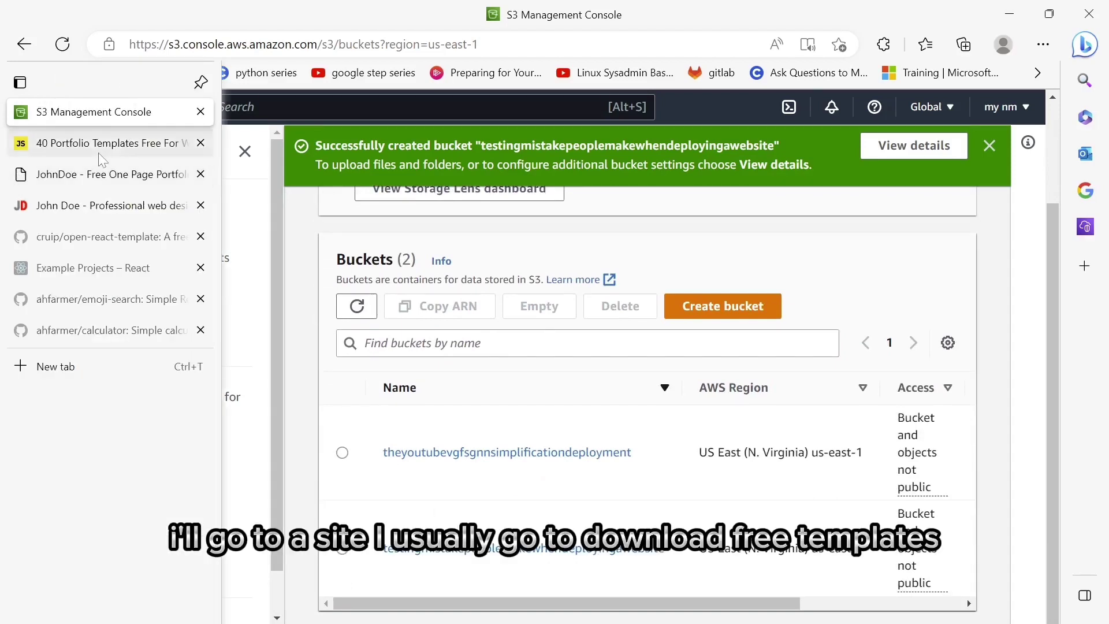
left_click(99, 144)
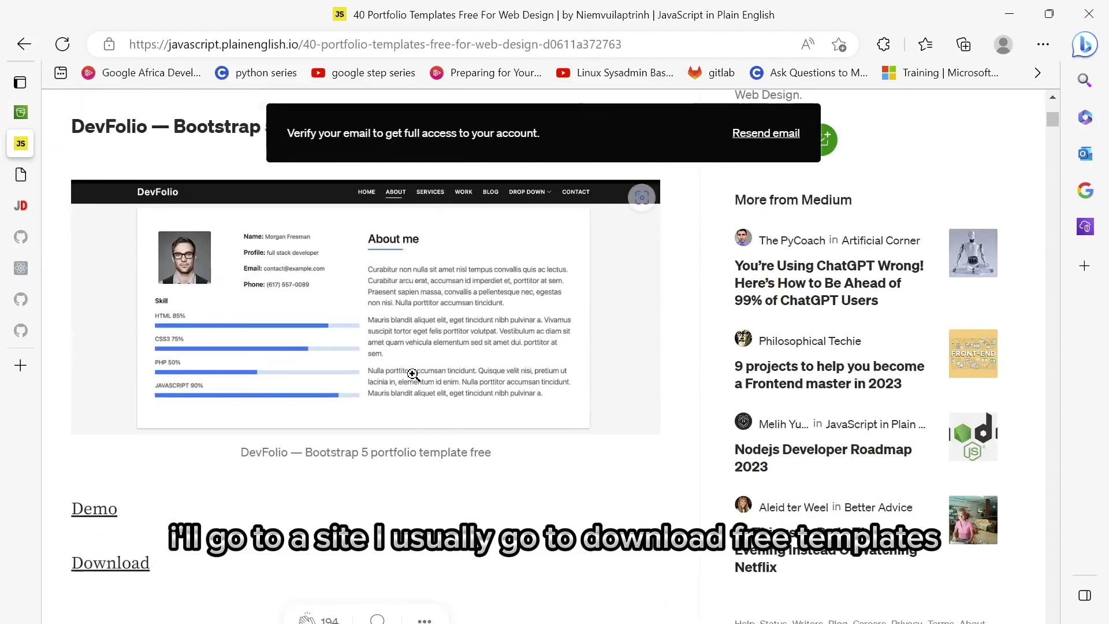
- Scroll the article down to the Stimulus template and follow its Download link
scroll(413, 384, "down", 1)
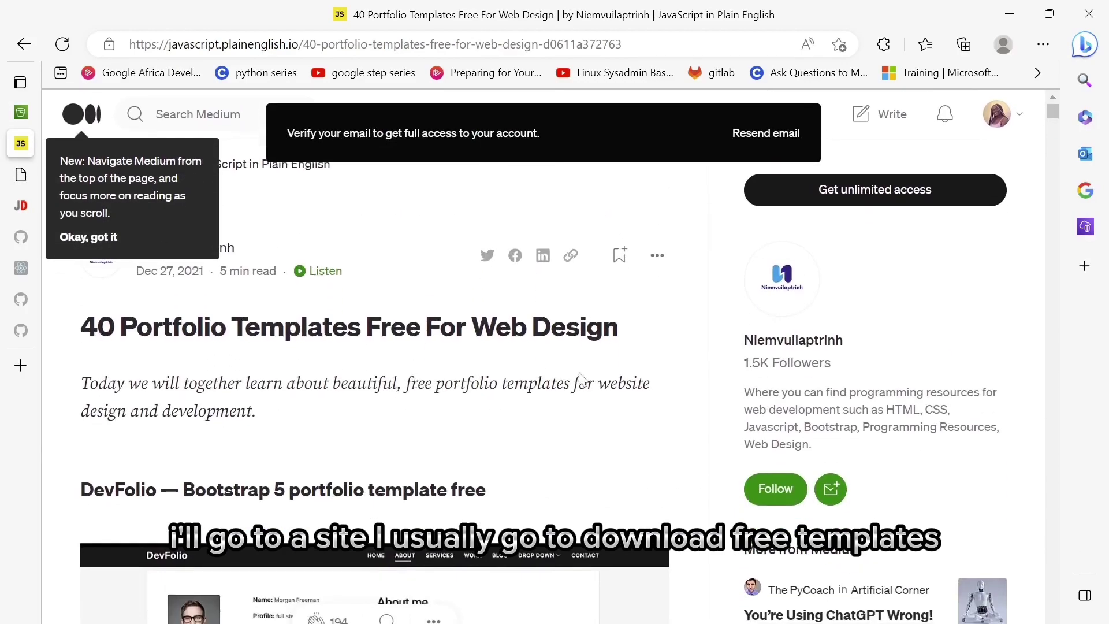
scroll(384, 372, "down", 12)
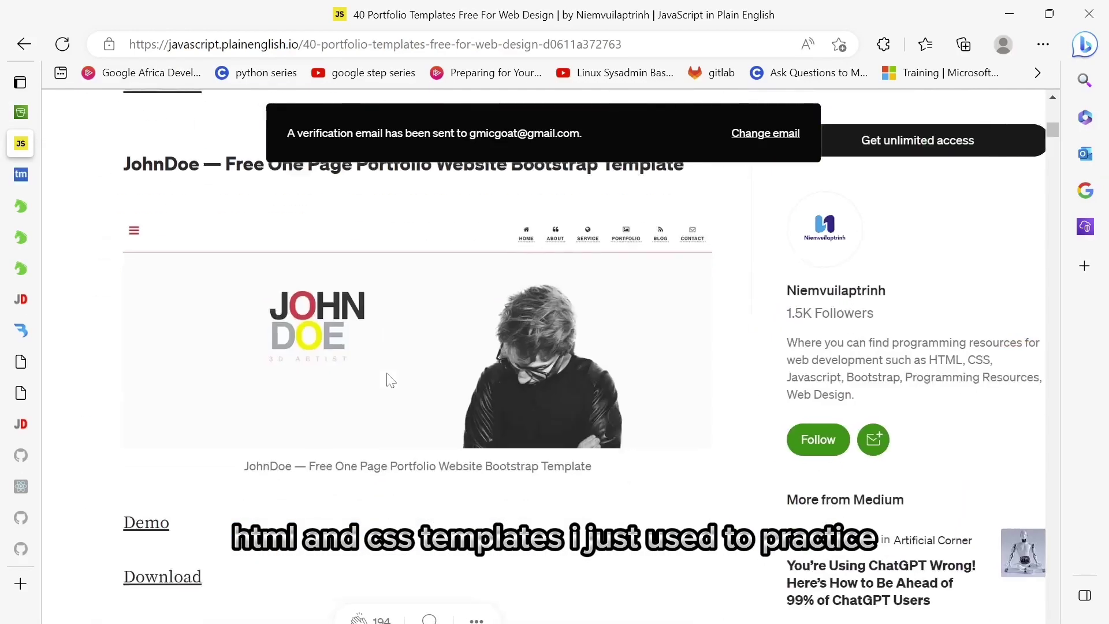
scroll(387, 374, "down", 20)
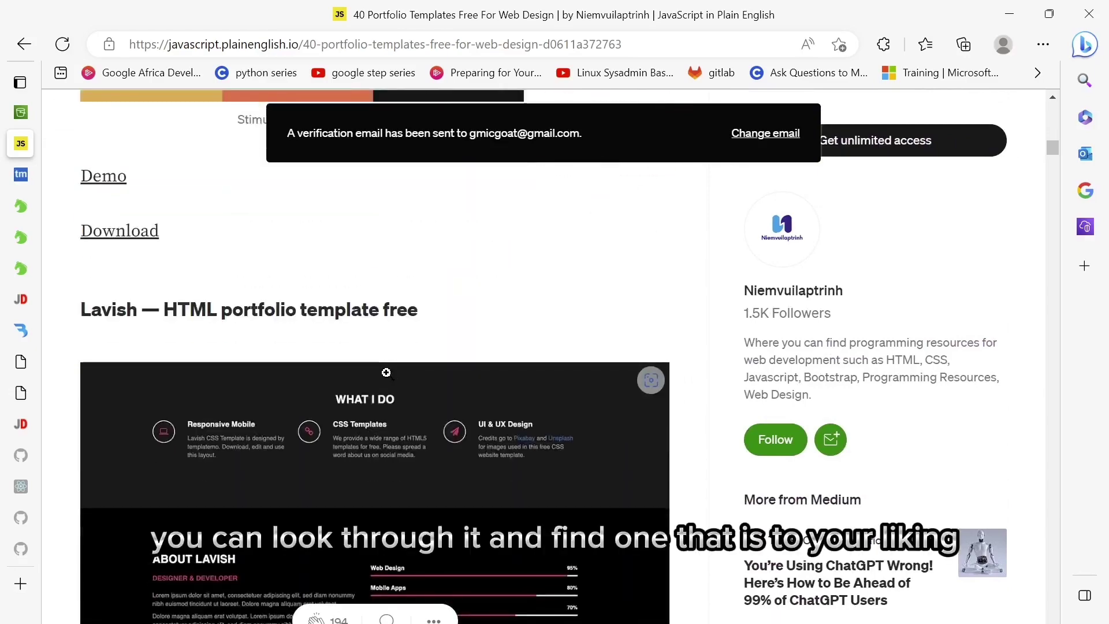
scroll(387, 380, "down", 20)
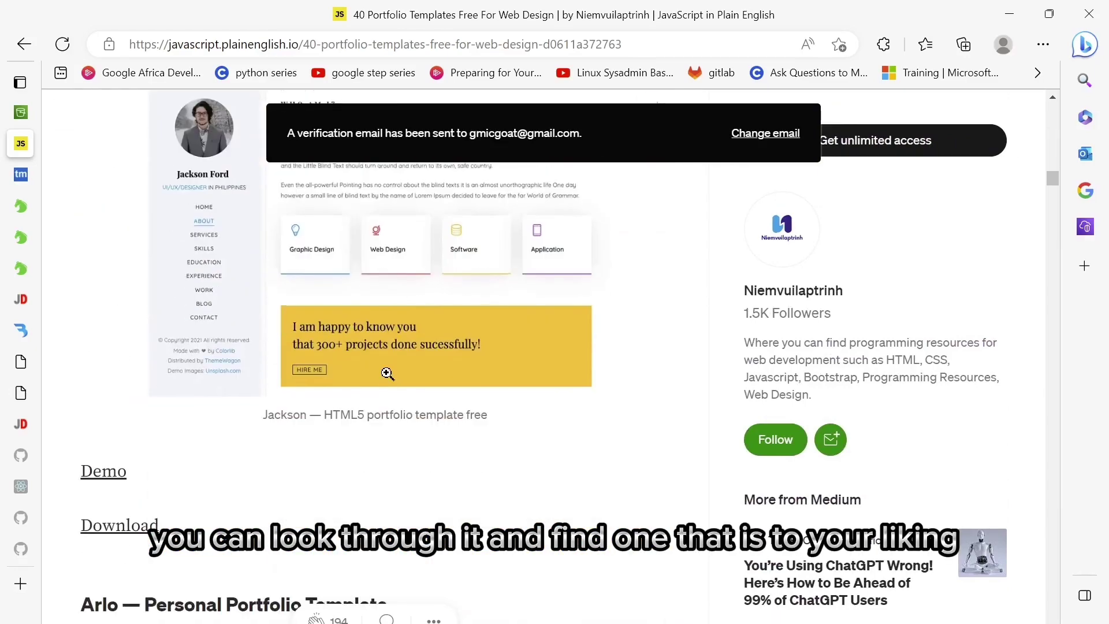
scroll(388, 379, "up", 20)
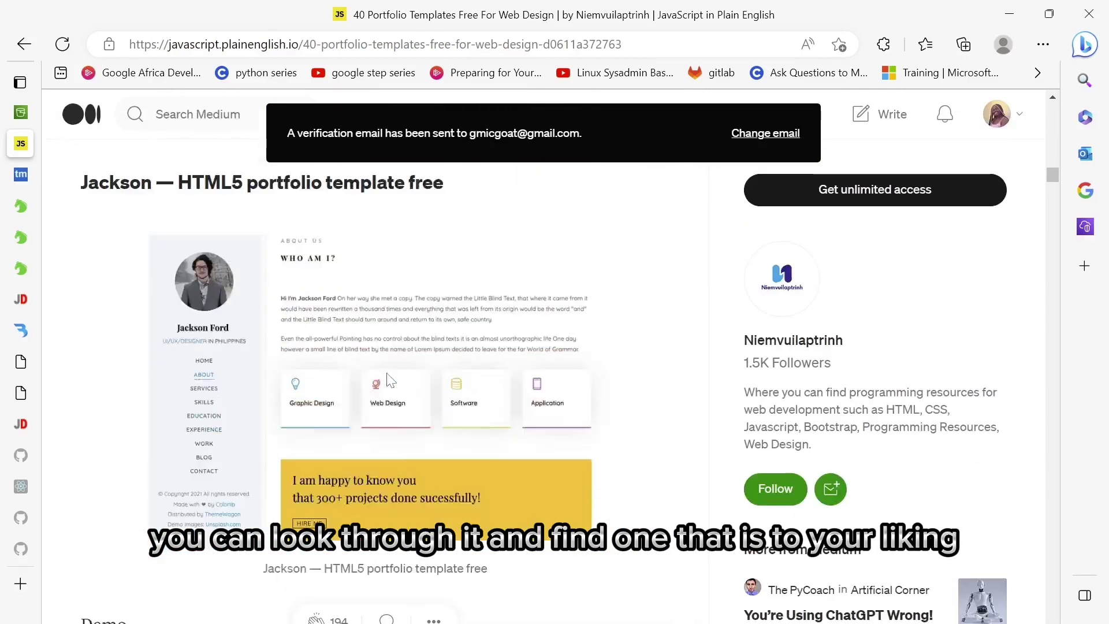
scroll(389, 380, "up", 12)
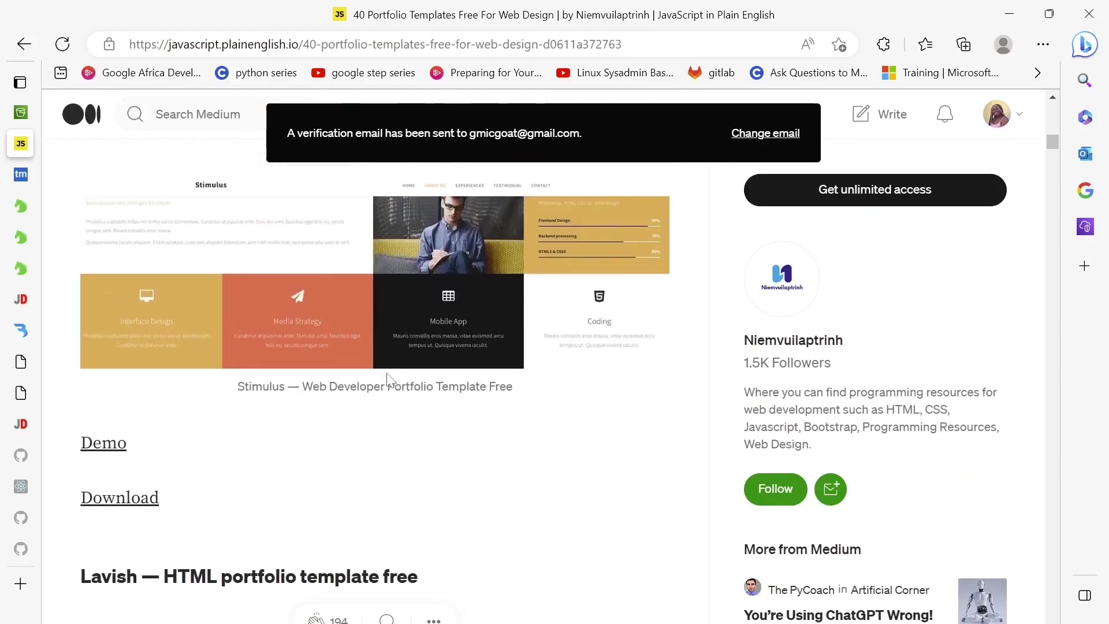
scroll(387, 380, "up", 1)
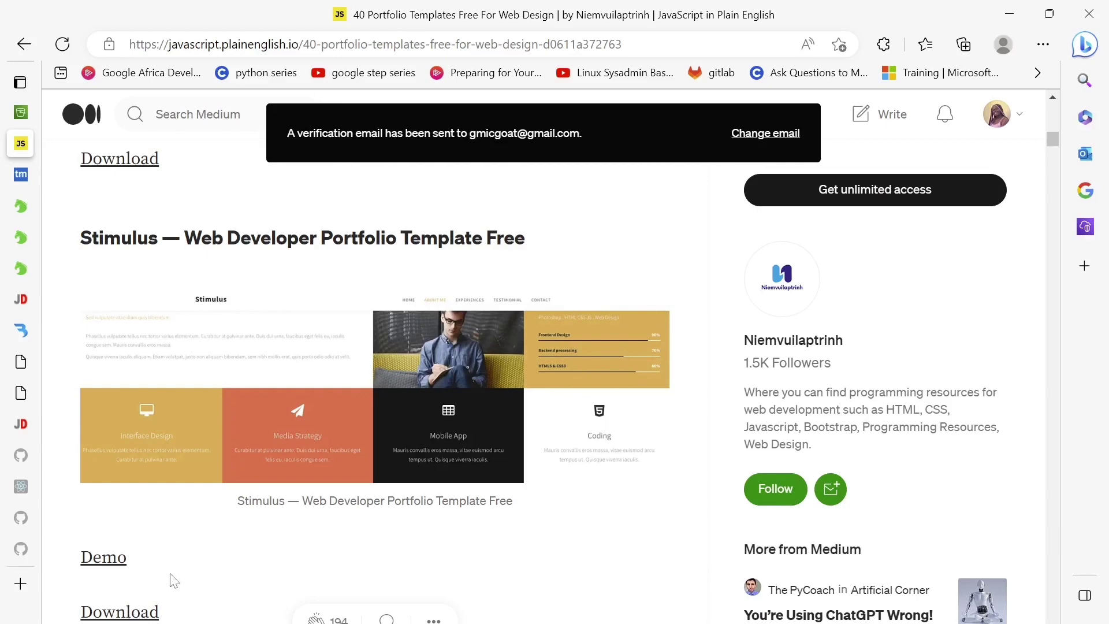
scroll(271, 584, "down", 5)
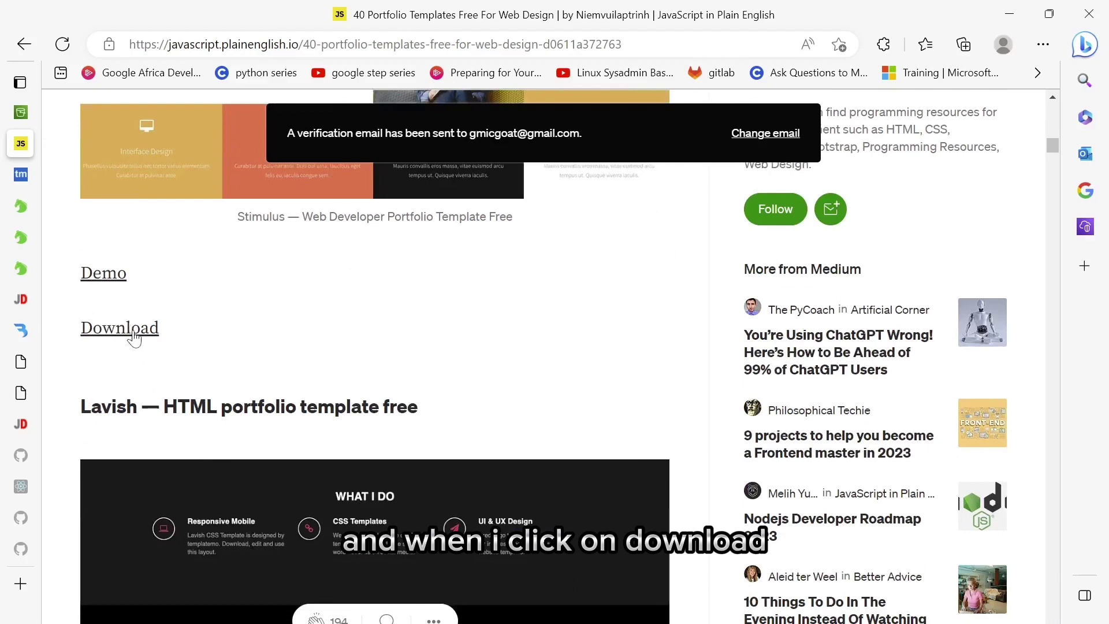
left_click(134, 338)
- Open the '500 Fluid Gallery' template from More Website Templates on the Stimulus page
scroll(470, 503, "down", 15)
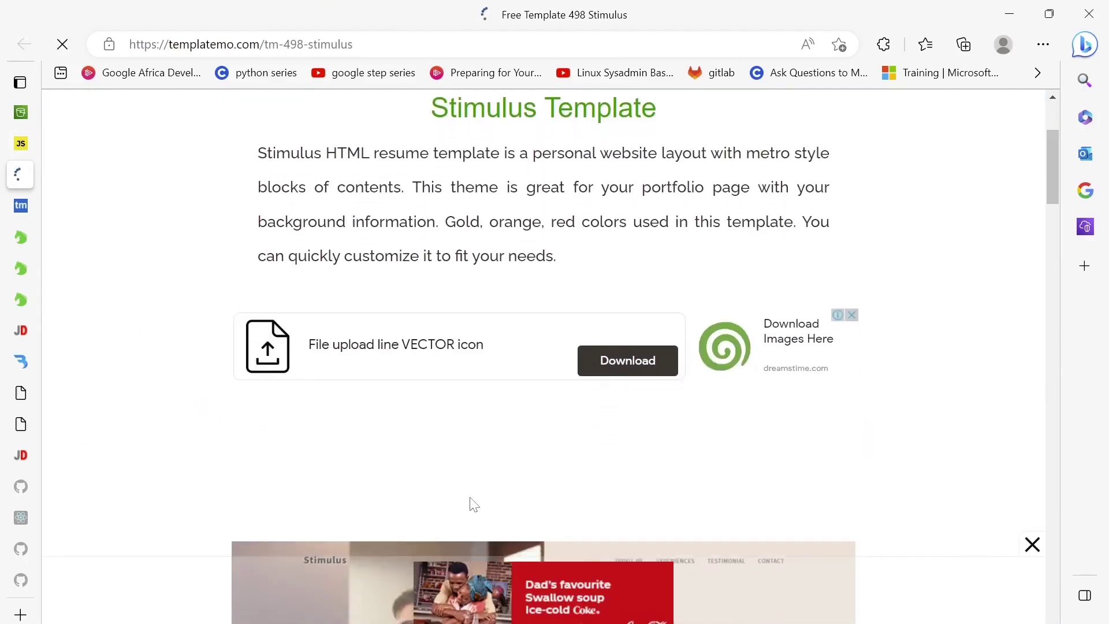
scroll(473, 503, "down", 15)
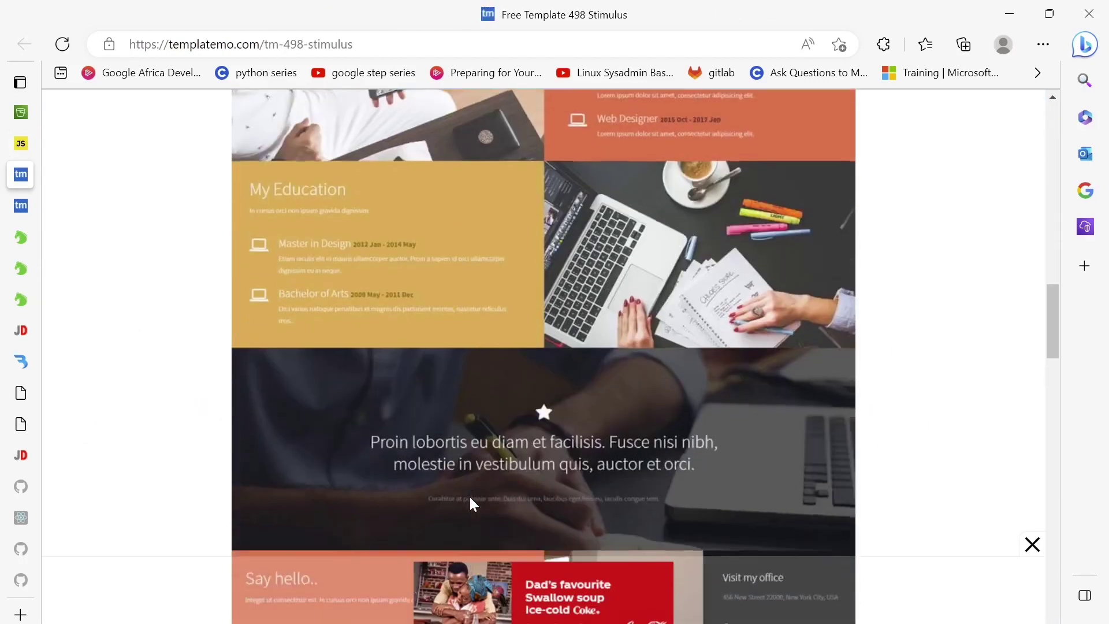
scroll(472, 503, "down", 6)
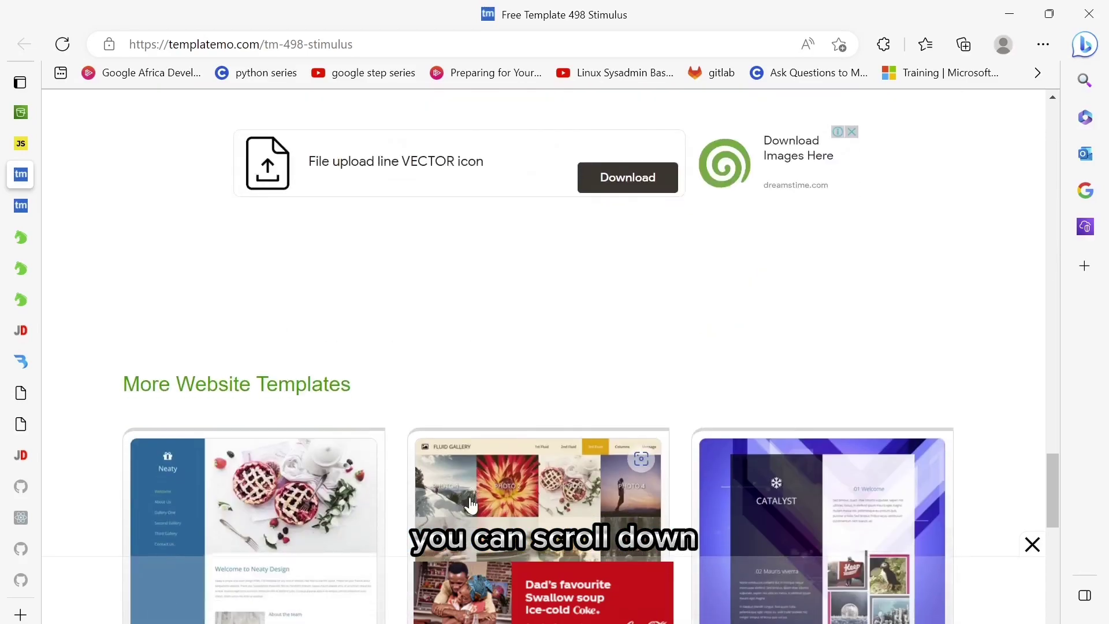
scroll(372, 480, "down", 5)
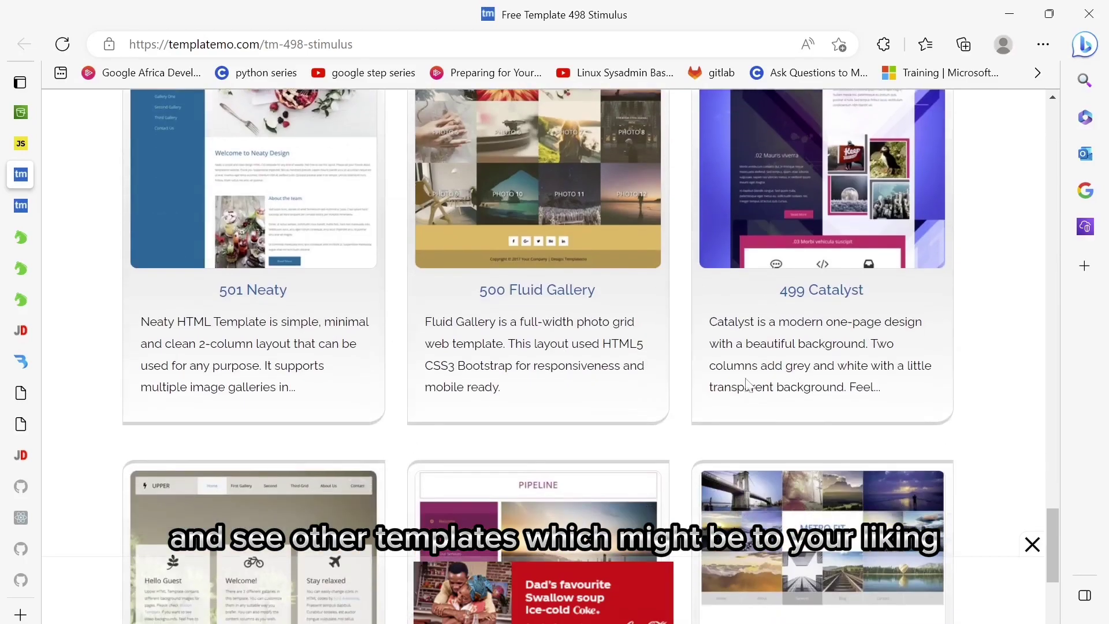
scroll(745, 428, "up", 3)
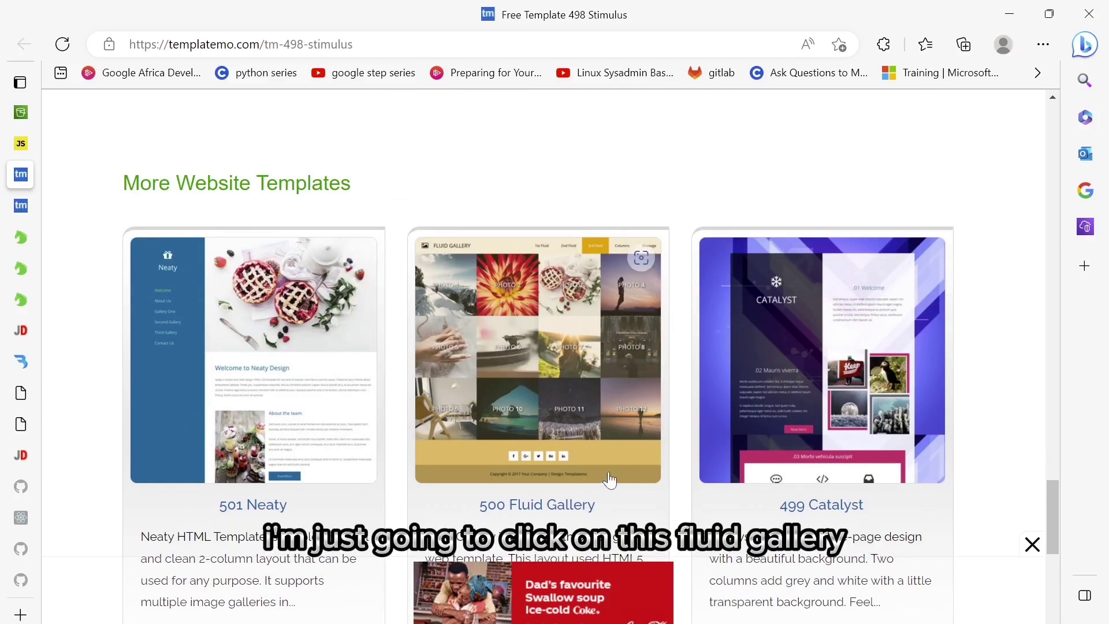
scroll(610, 480, "down", 2)
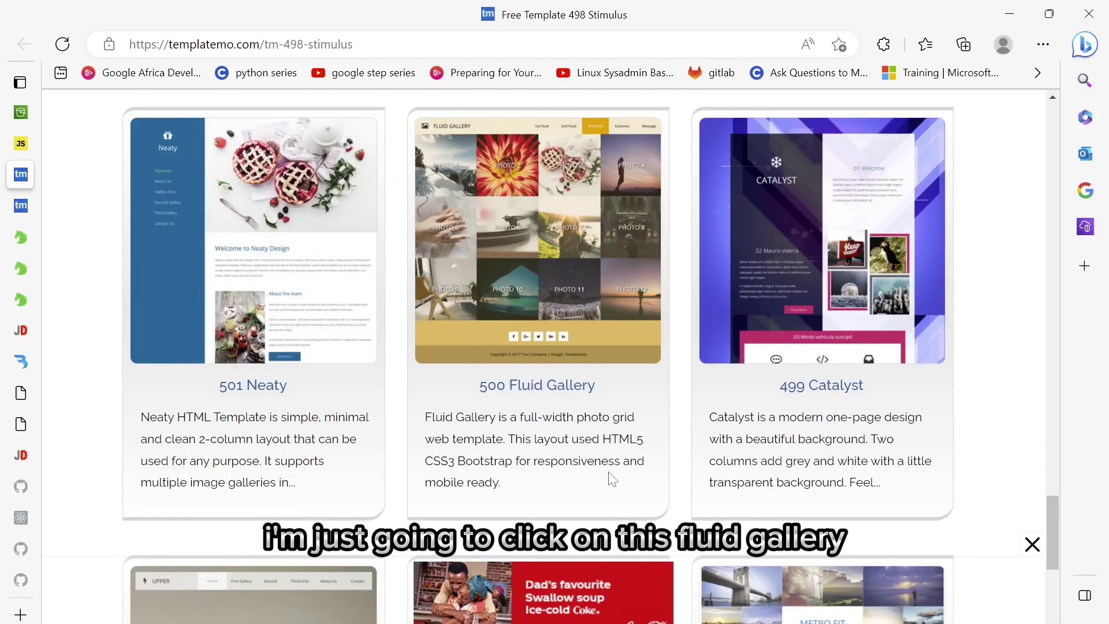
left_click(566, 391)
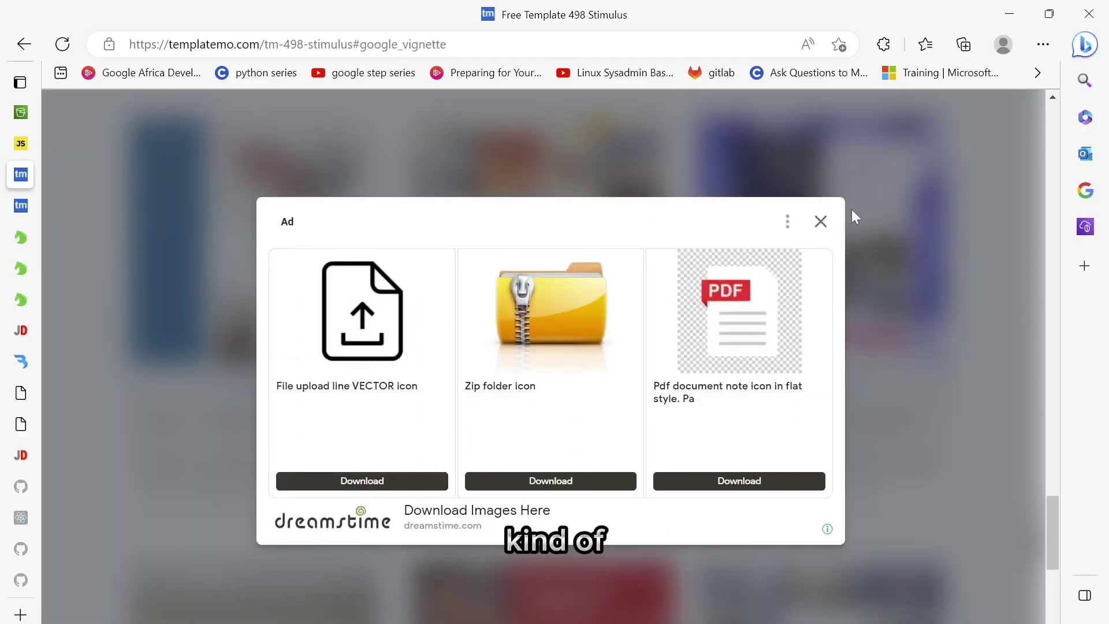
- Dismiss the ad, download templatemo_500_fluid_gallery.zip, and bring File Explorer forward
left_click(822, 221)
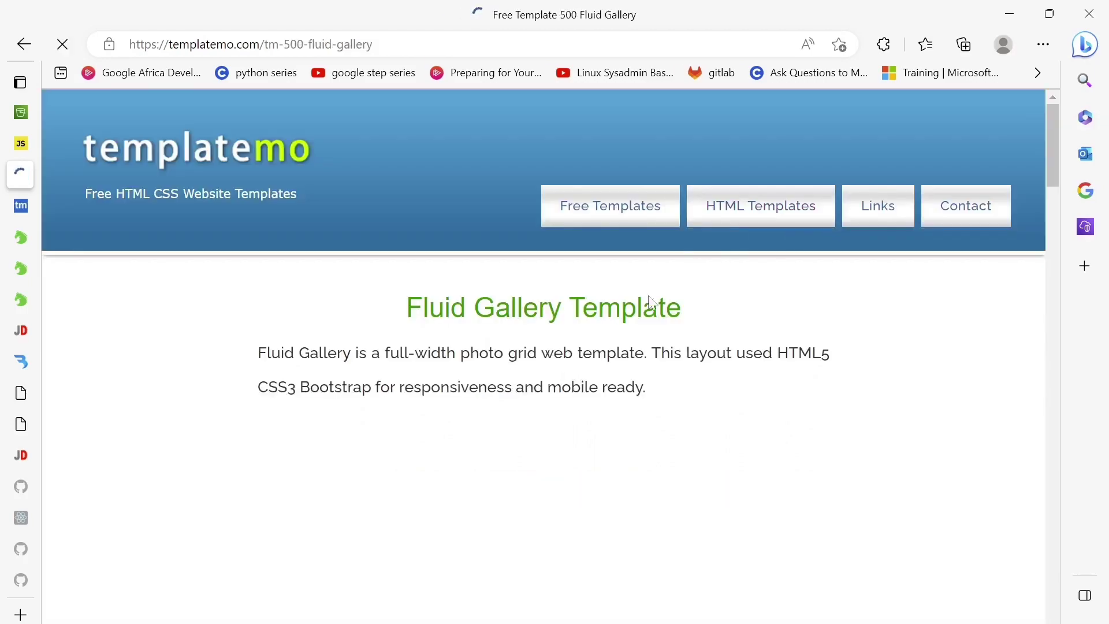
scroll(602, 375, "down", 15)
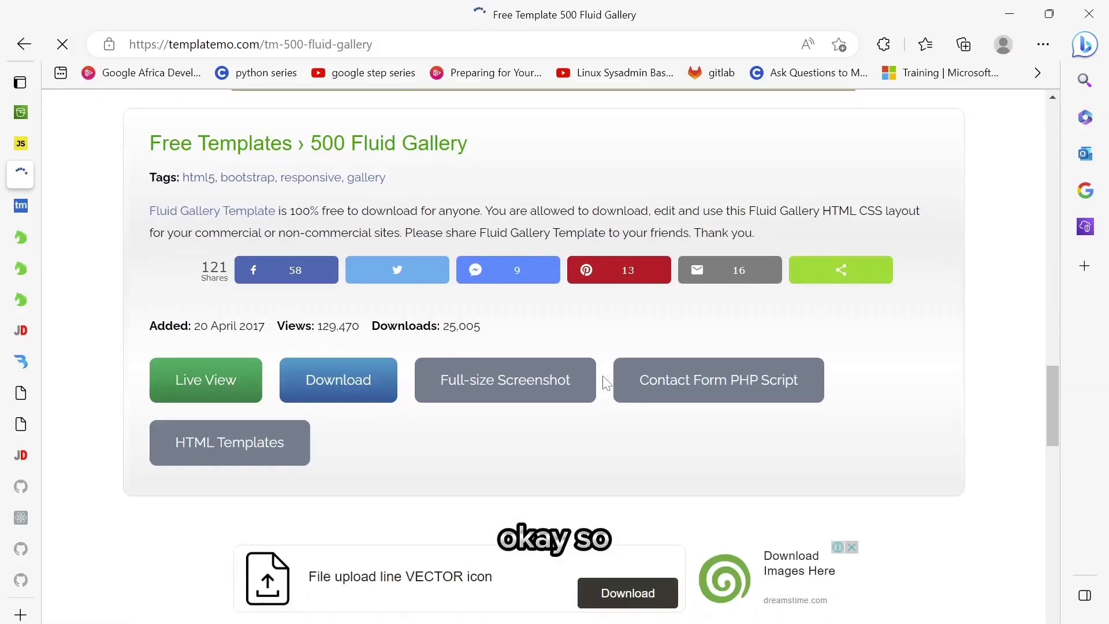
left_click(349, 379)
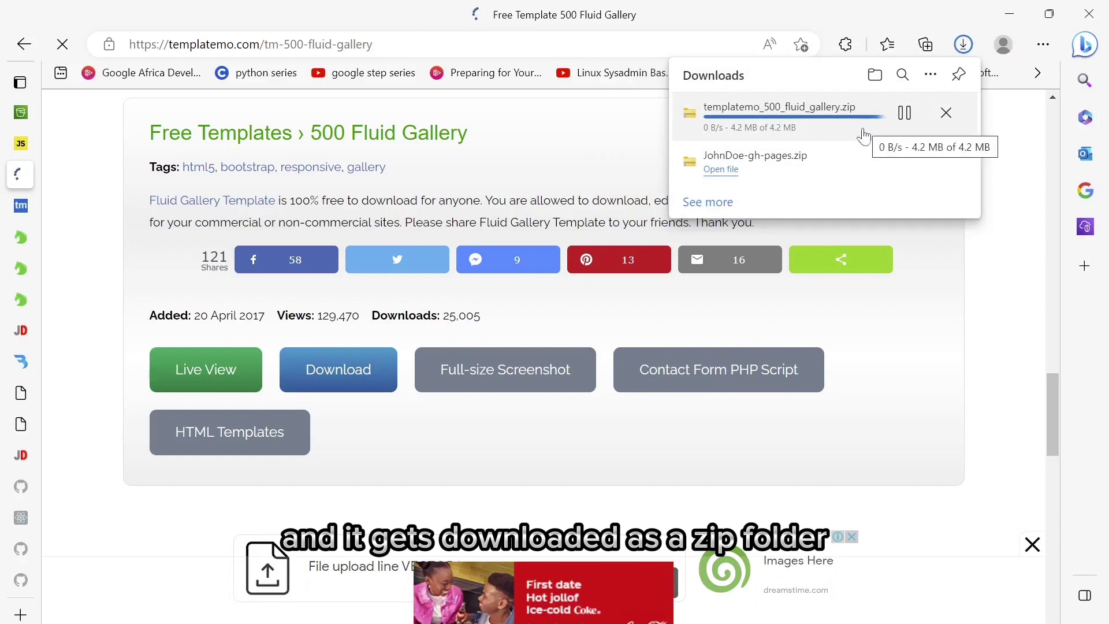
mouse_move(511, 620)
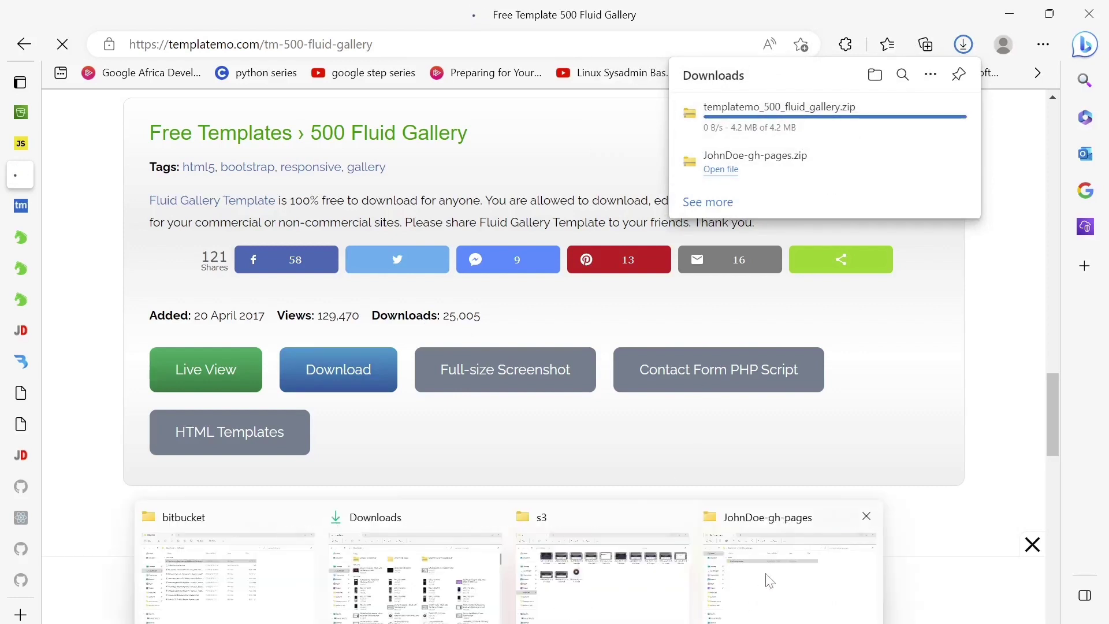
left_click(767, 576)
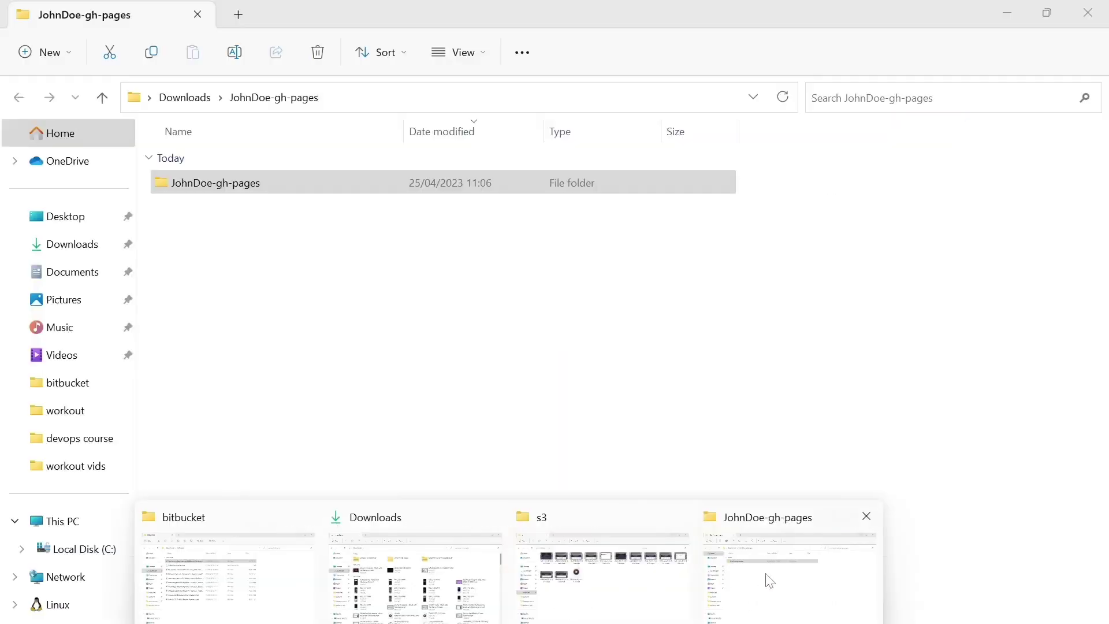
- Extract templatemo_500_fluid_gallery.zip in Downloads to its suggested folder
left_click(185, 99)
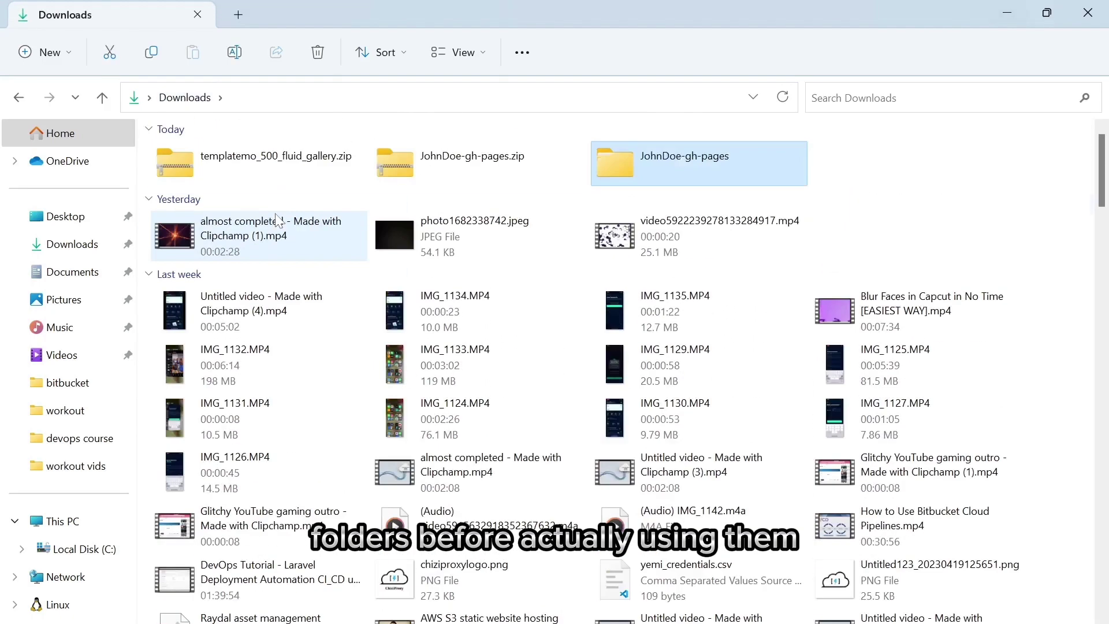
right_click(277, 192)
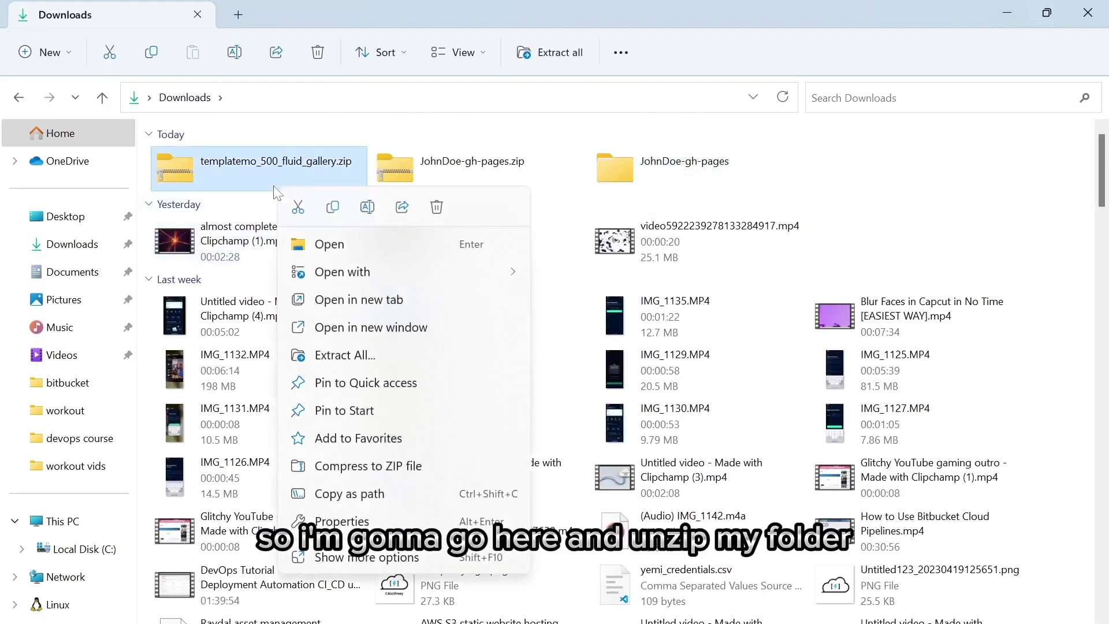
left_click(403, 358)
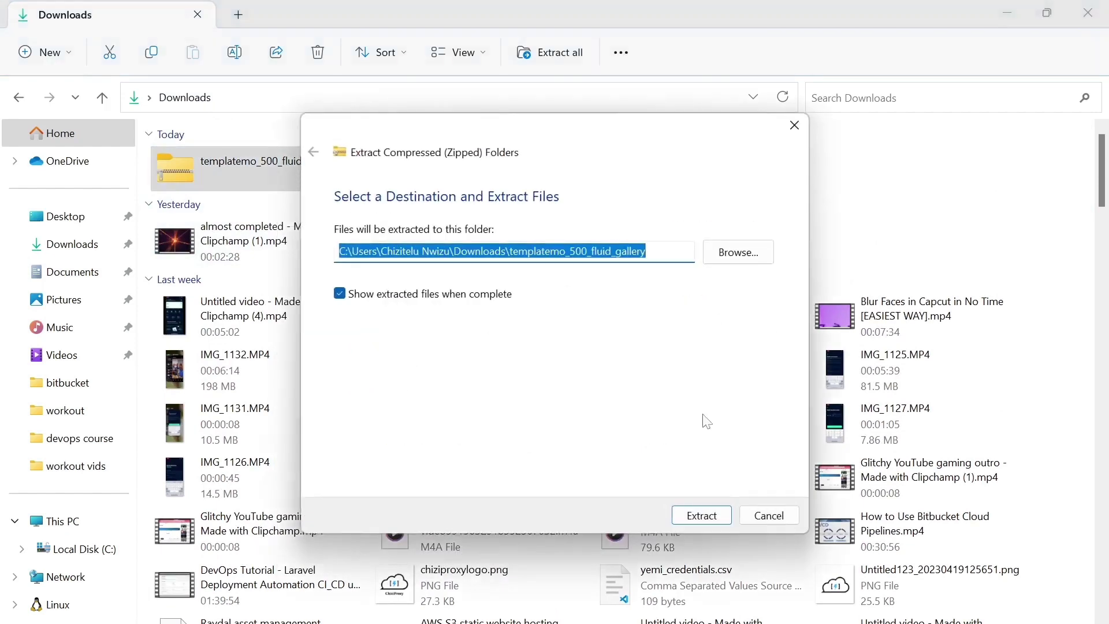
left_click(722, 513)
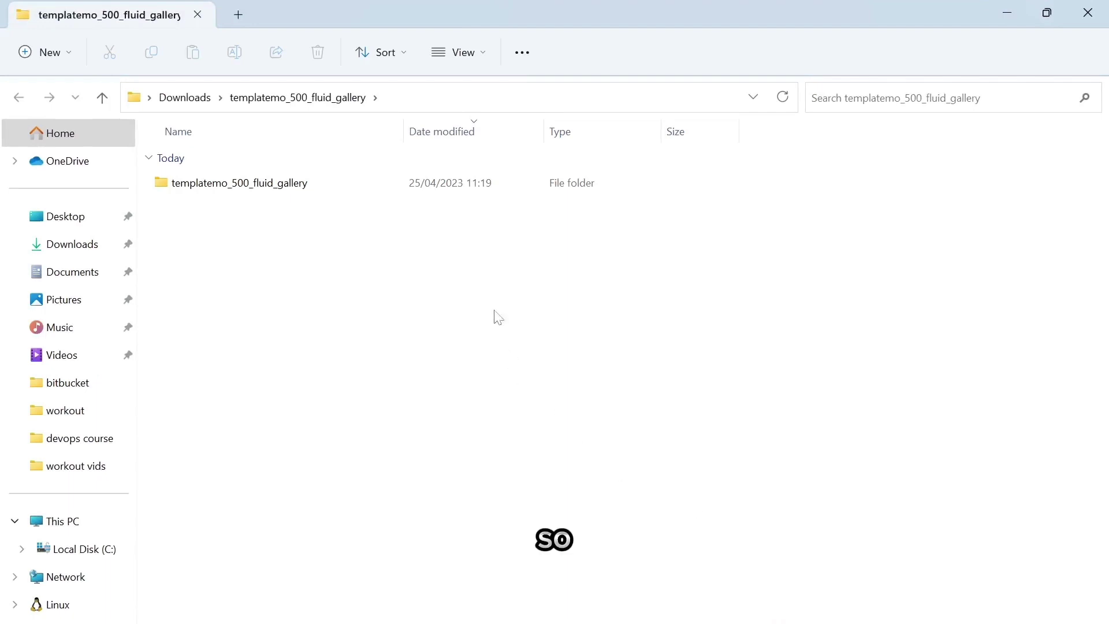
- Check that the inner templatemo_500_fluid_gallery folder holds index.html, css, js and img, then go back to the outer folder
left_click(455, 188)
double_click(455, 188)
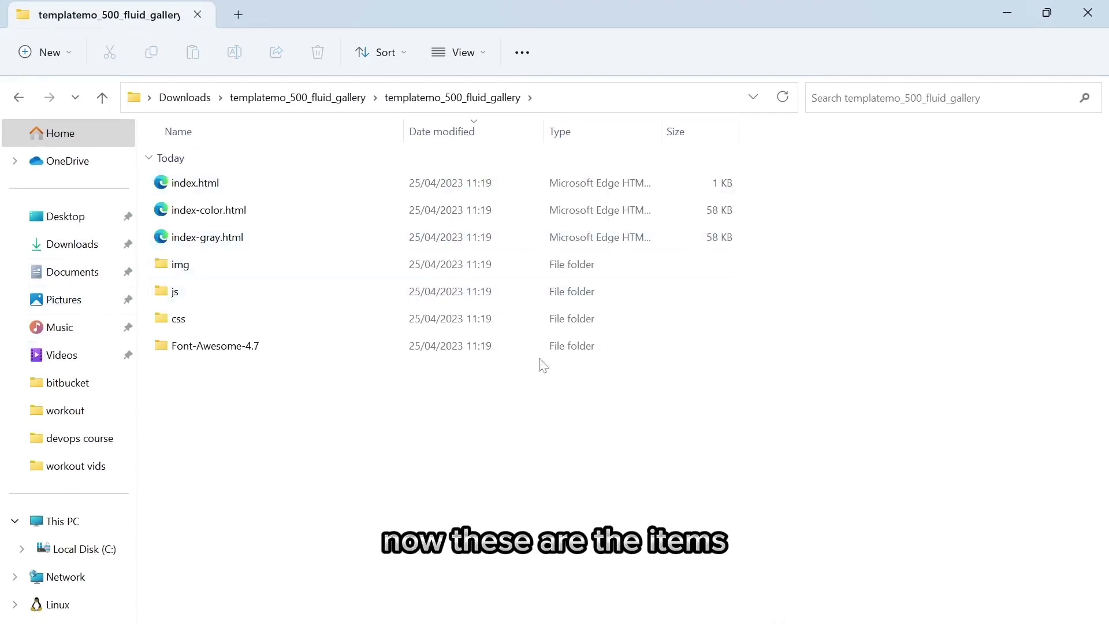
left_click(325, 98)
- Return to the Amazon S3 Buckets list in Edge
mouse_move(592, 606)
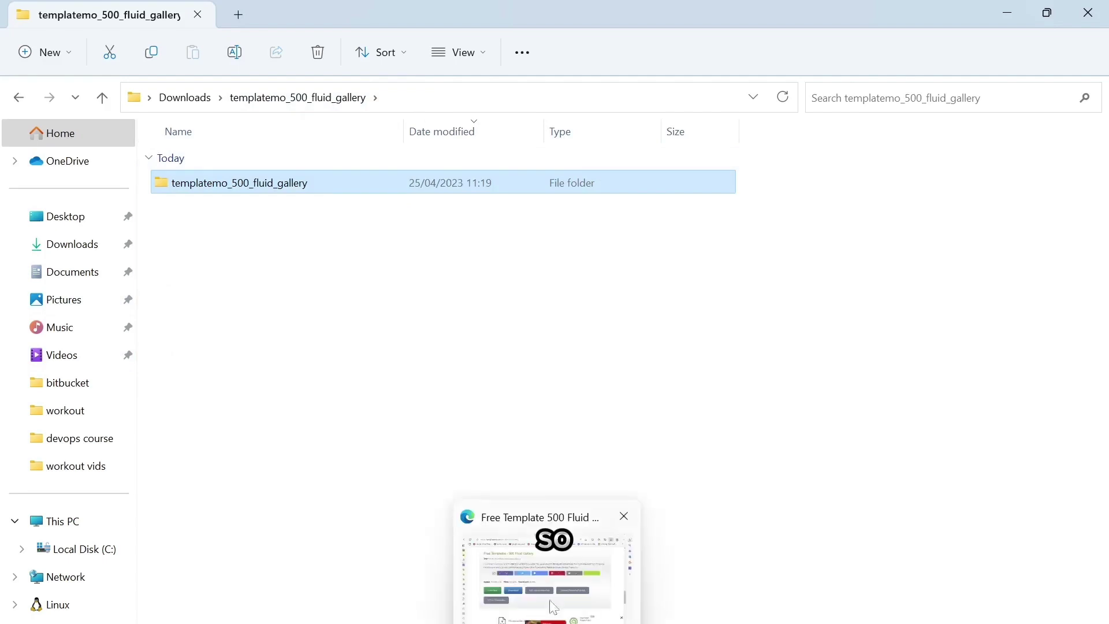
left_click(549, 578)
left_click(21, 112)
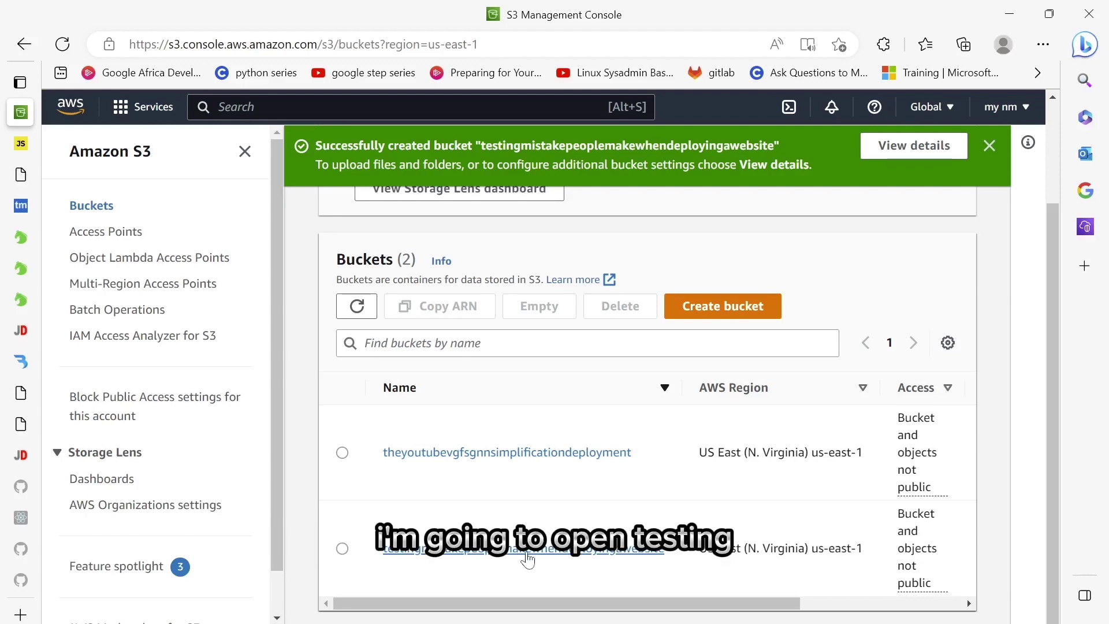
- Drag the templatemo_500_fluid_gallery folder into the testingmistakepeoplemakewhendeployingawebsite bucket and upload its 55 files
left_click(527, 550)
scroll(528, 559, "down", 1)
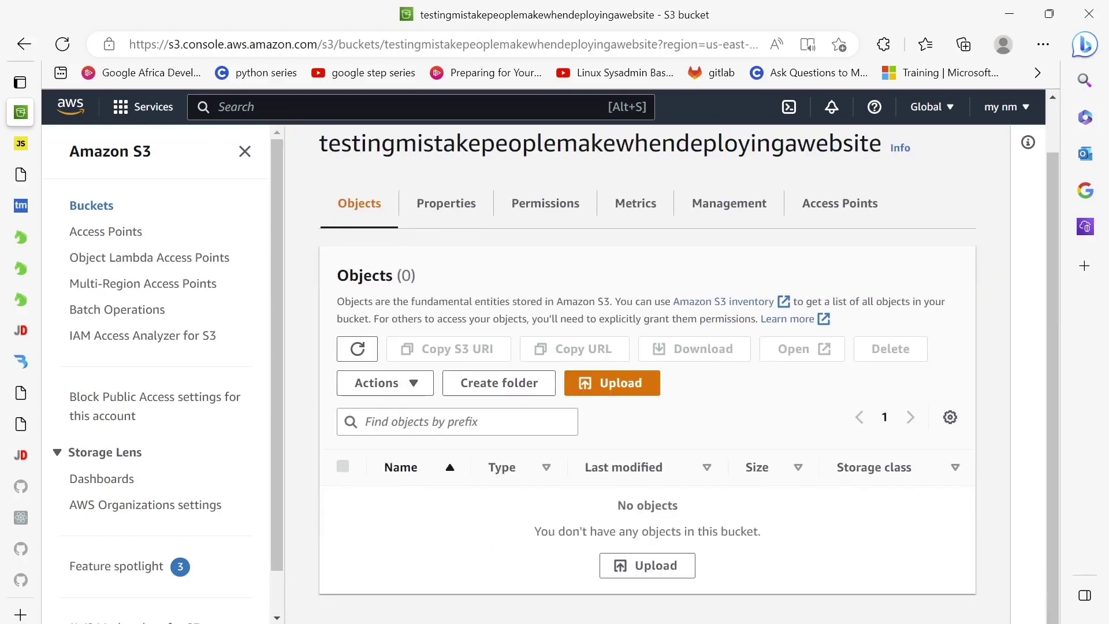
mouse_move(543, 621)
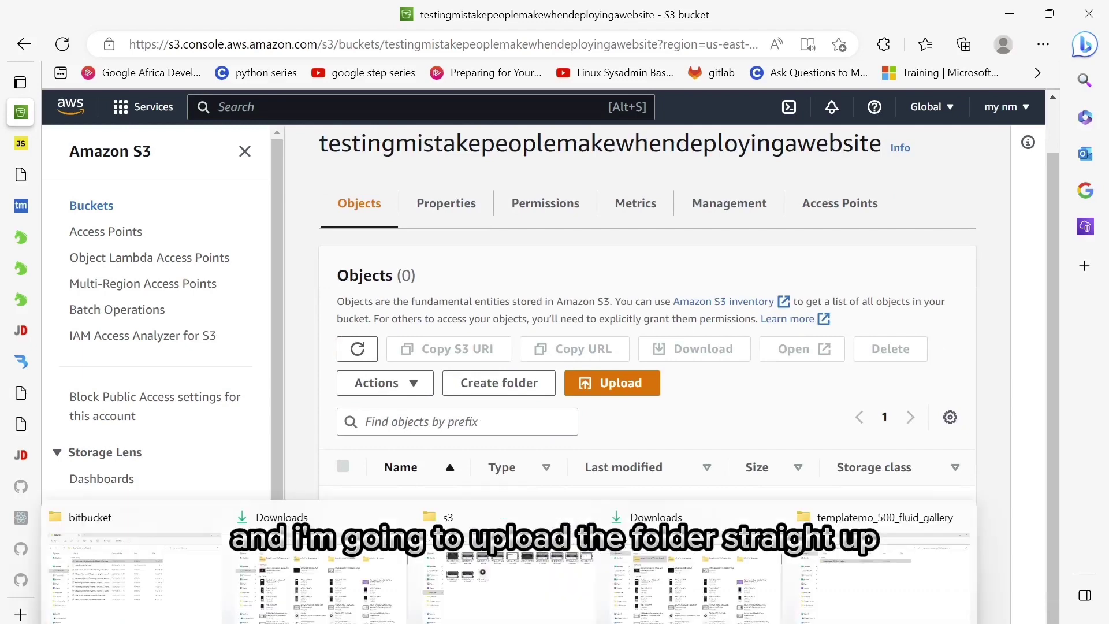
left_click(919, 603)
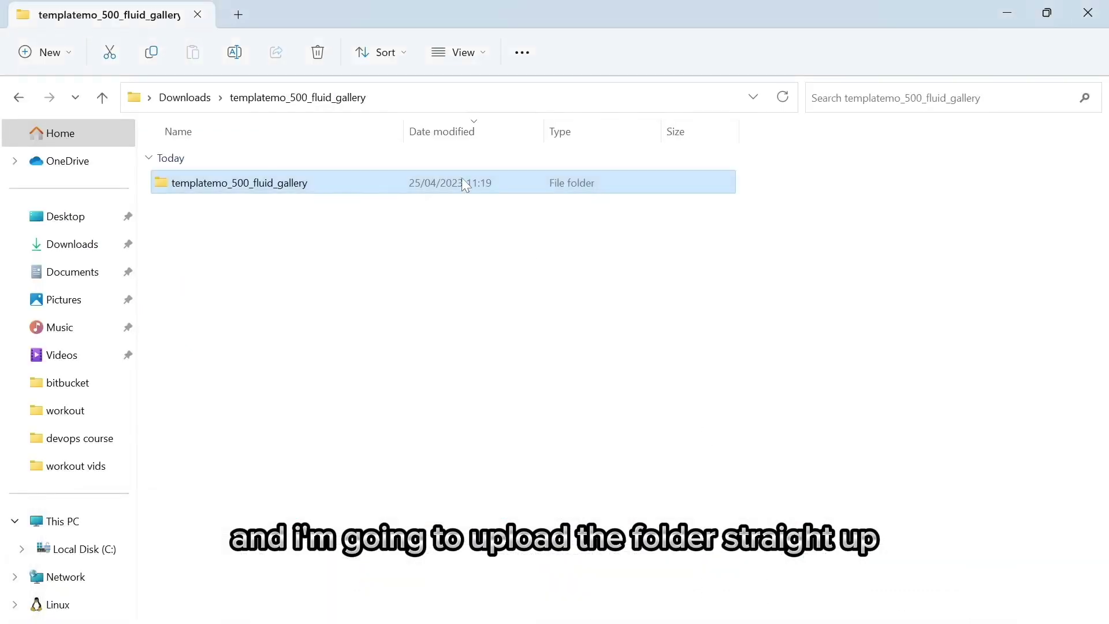
left_click_drag(239, 183, 588, 364)
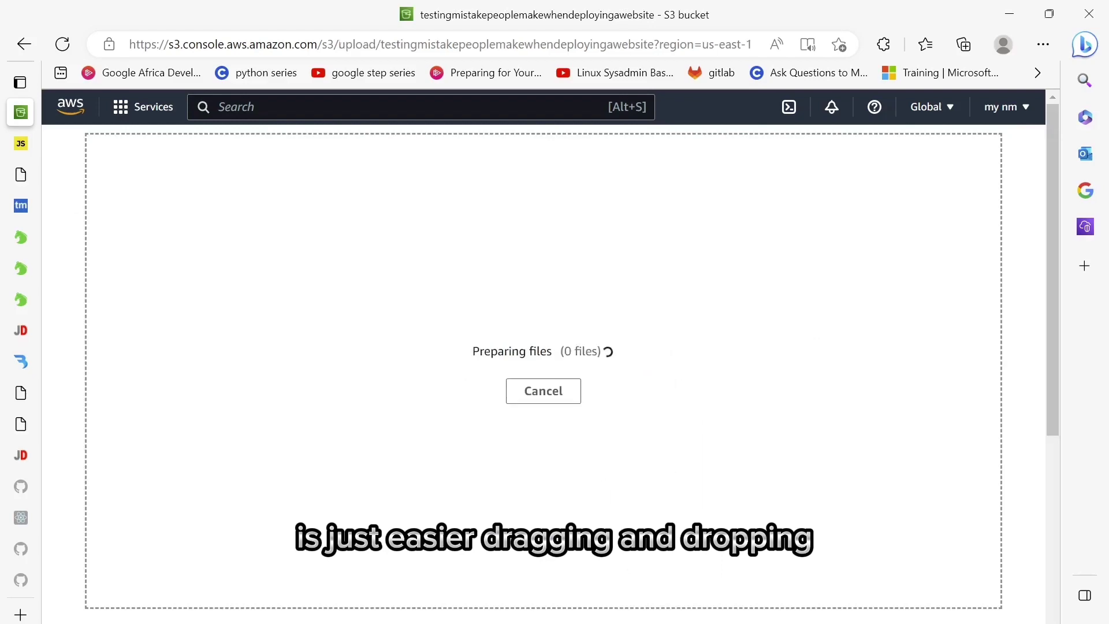
scroll(508, 305, "down", 15)
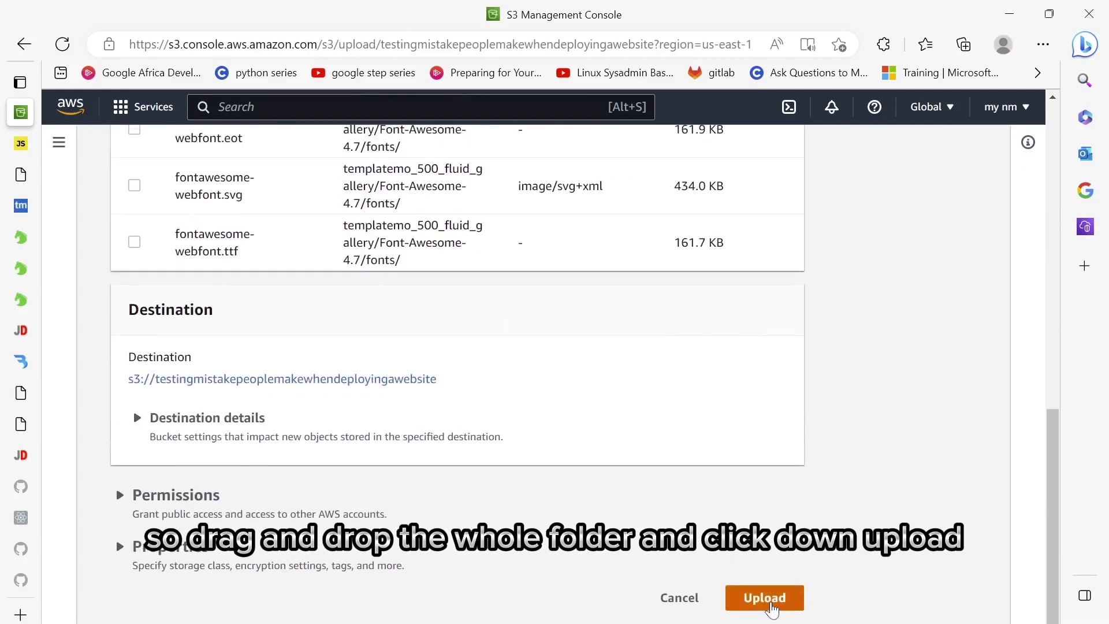
left_click(764, 598)
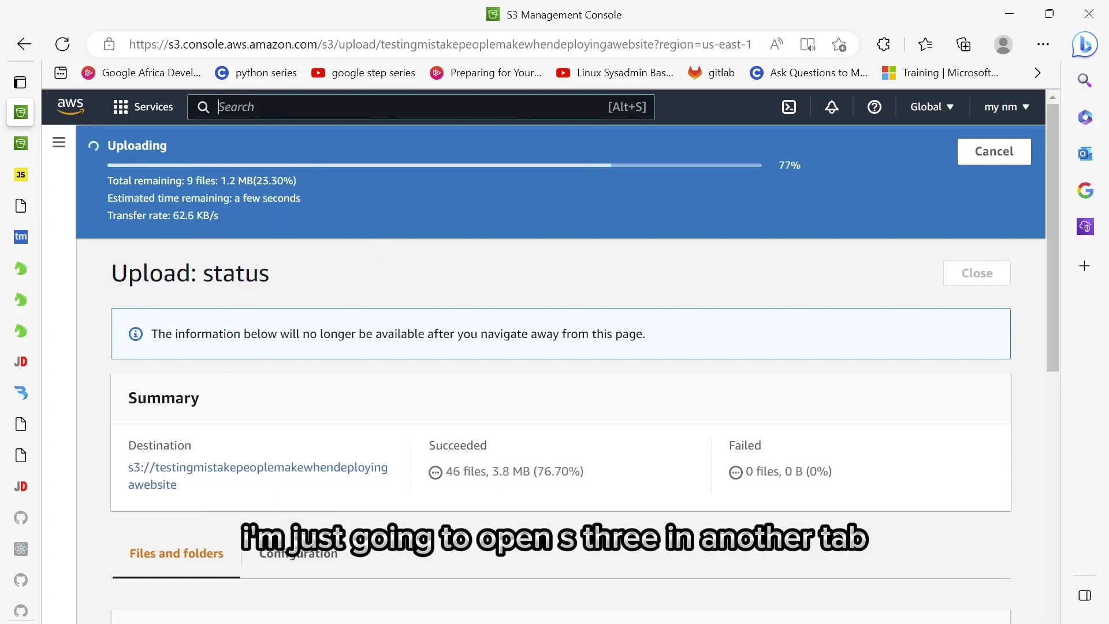
- Search 's3' and open the S3 console in a new browser tab, closing the duplicate tab
type("s3")
mouse_move(466, 237)
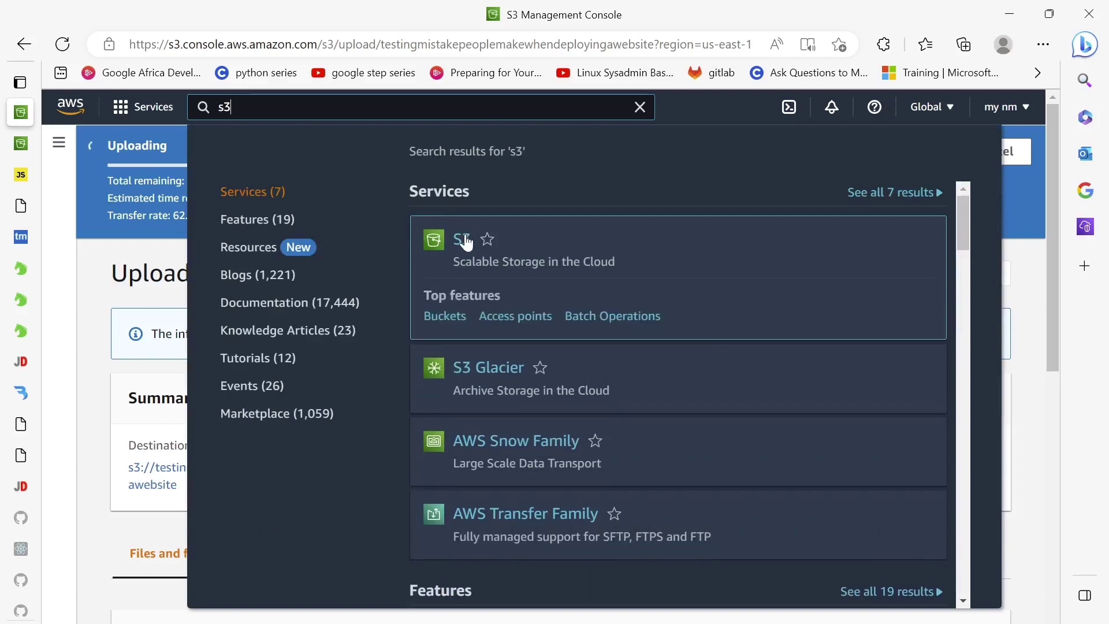
right_click(465, 238)
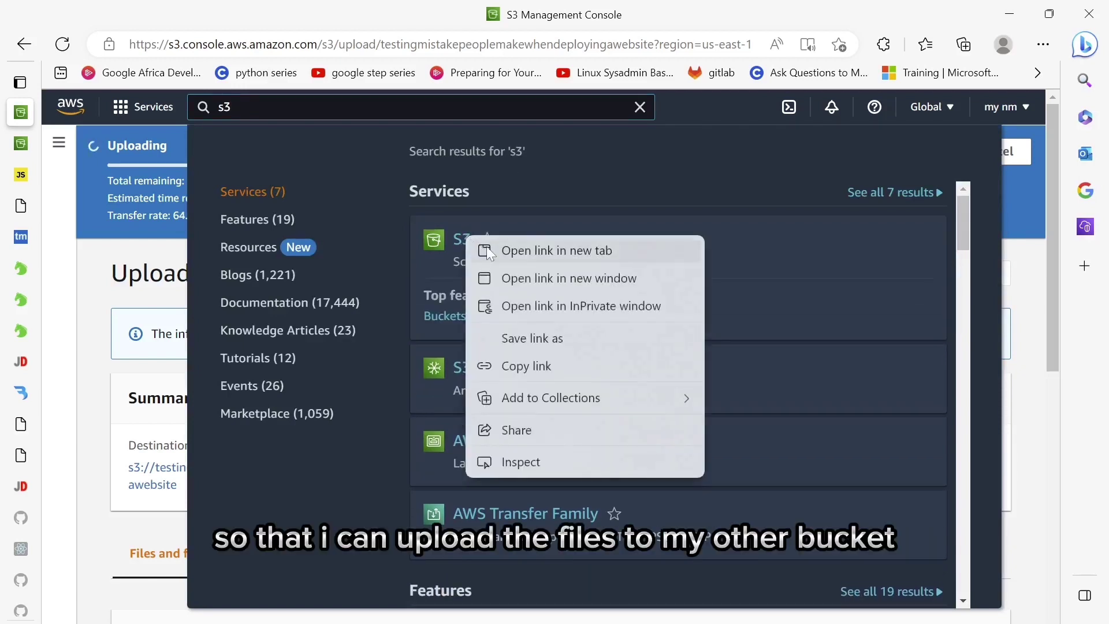
left_click(486, 246)
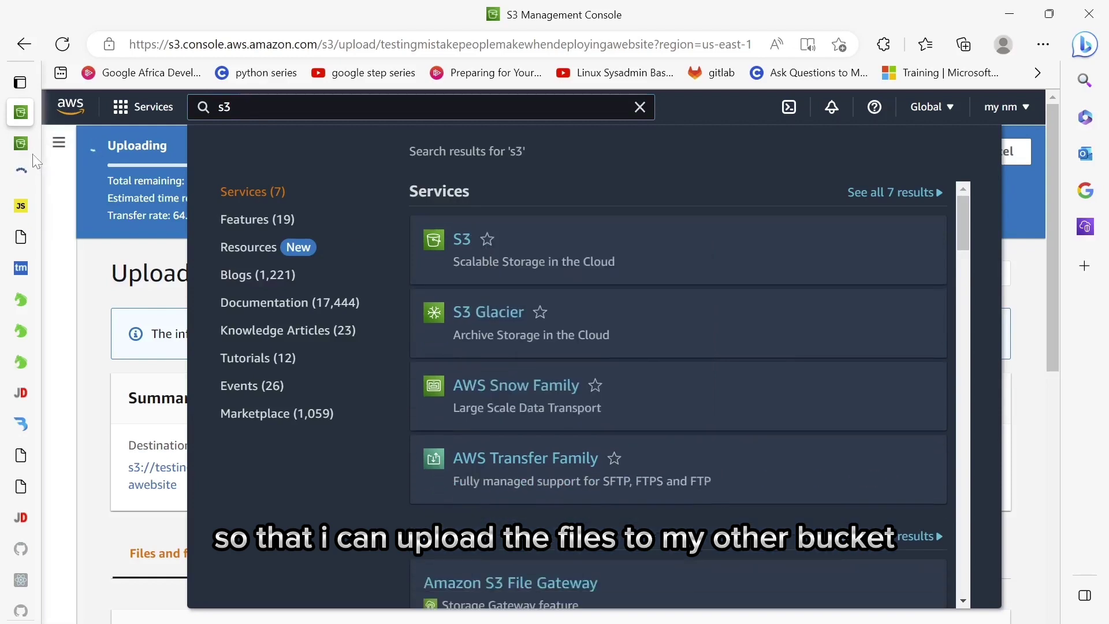
mouse_move(29, 149)
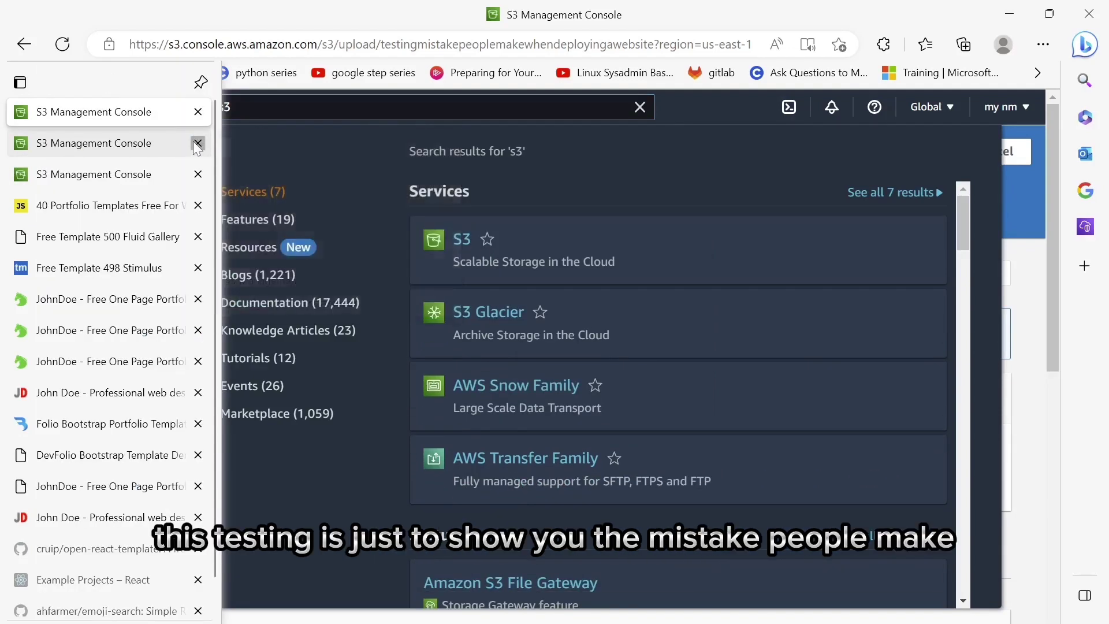
left_click(198, 143)
left_click(140, 151)
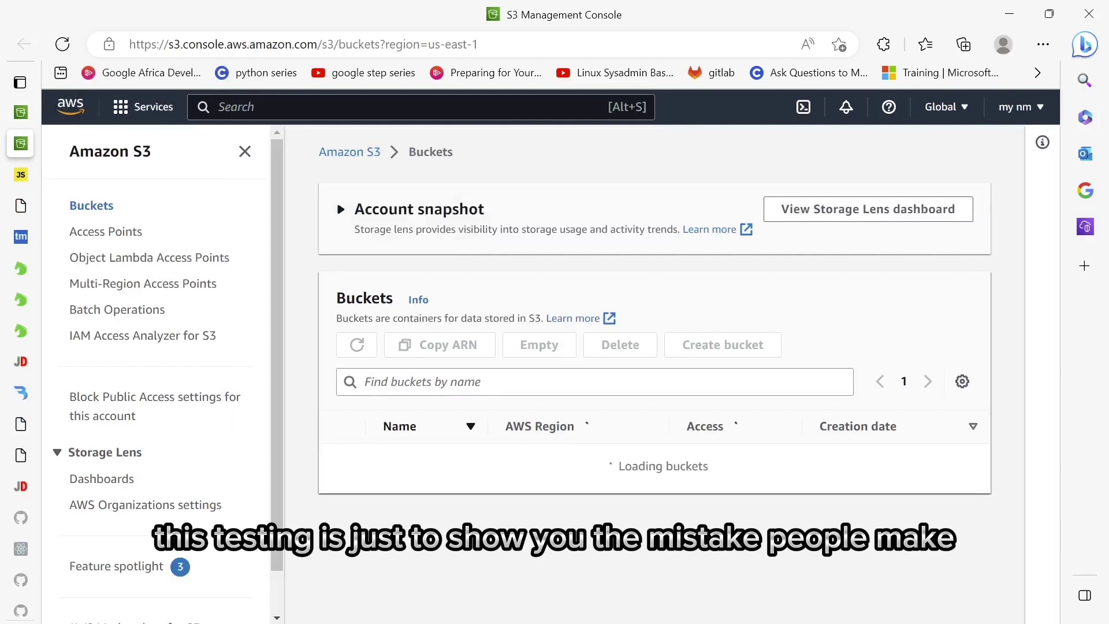
- Open the empty theyoutubevgfsgnnsimplificationdeployment bucket, then return to the gallery folder in File Explorer
scroll(483, 389, "down", 2)
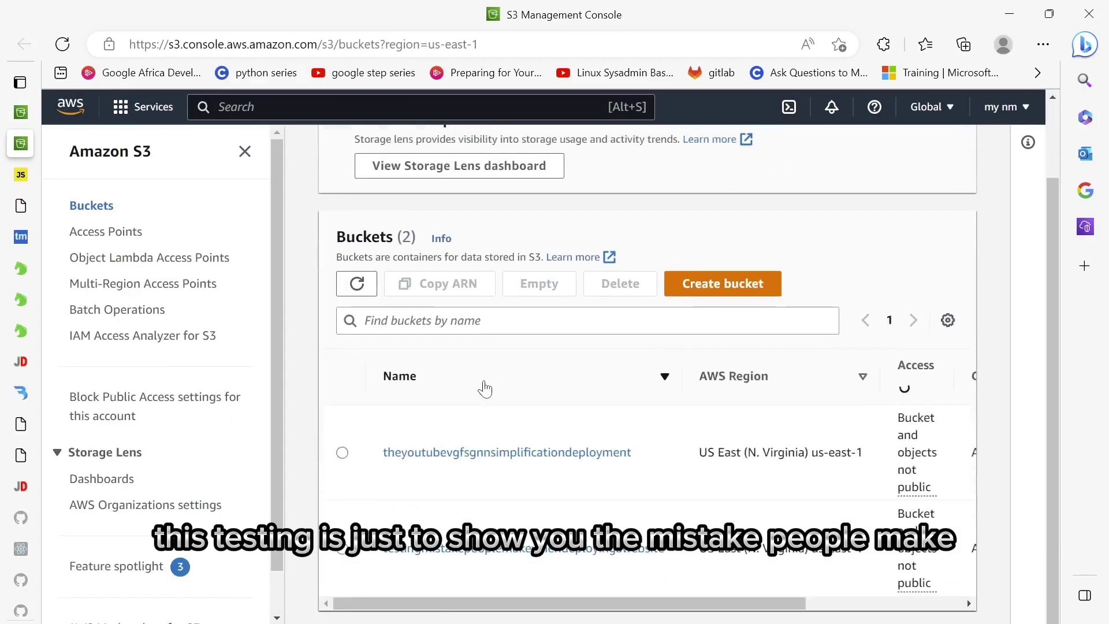
left_click(536, 453)
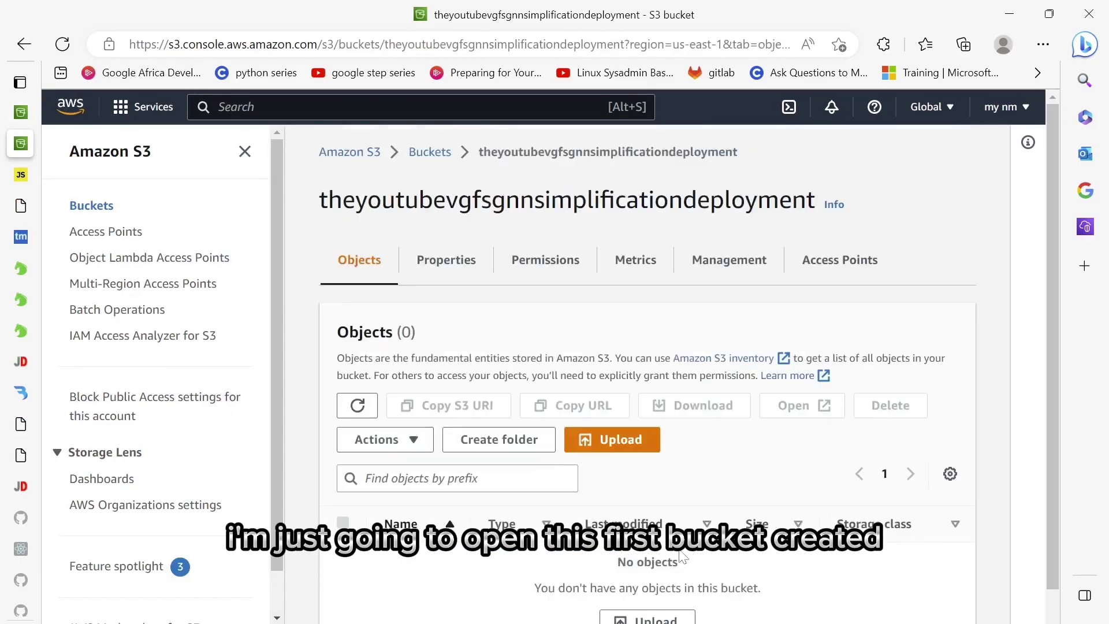
scroll(683, 556, "down", 1)
mouse_move(512, 621)
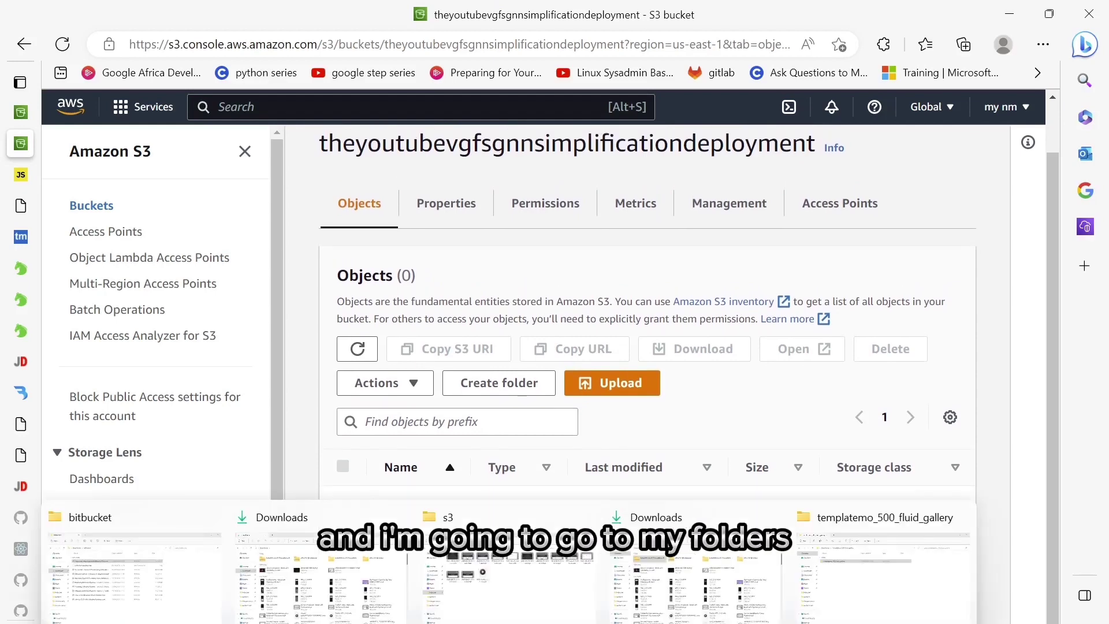
left_click(857, 589)
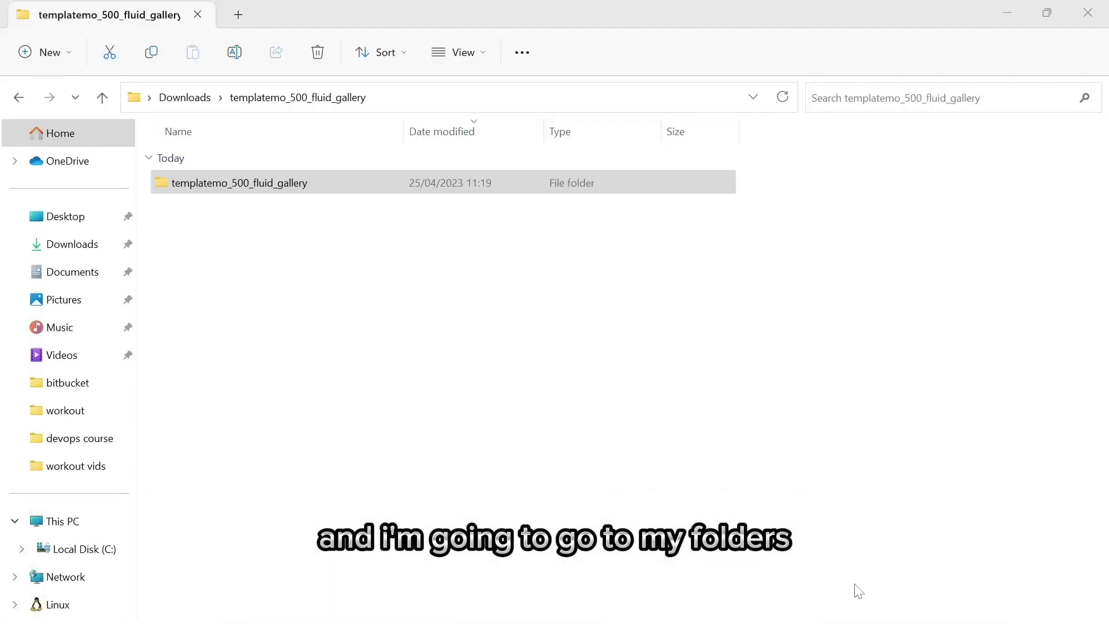
- Open the inner gallery folder and drag all its files and folders (55 files, 5.0 MB) into the S3 upload list
double_click(322, 181)
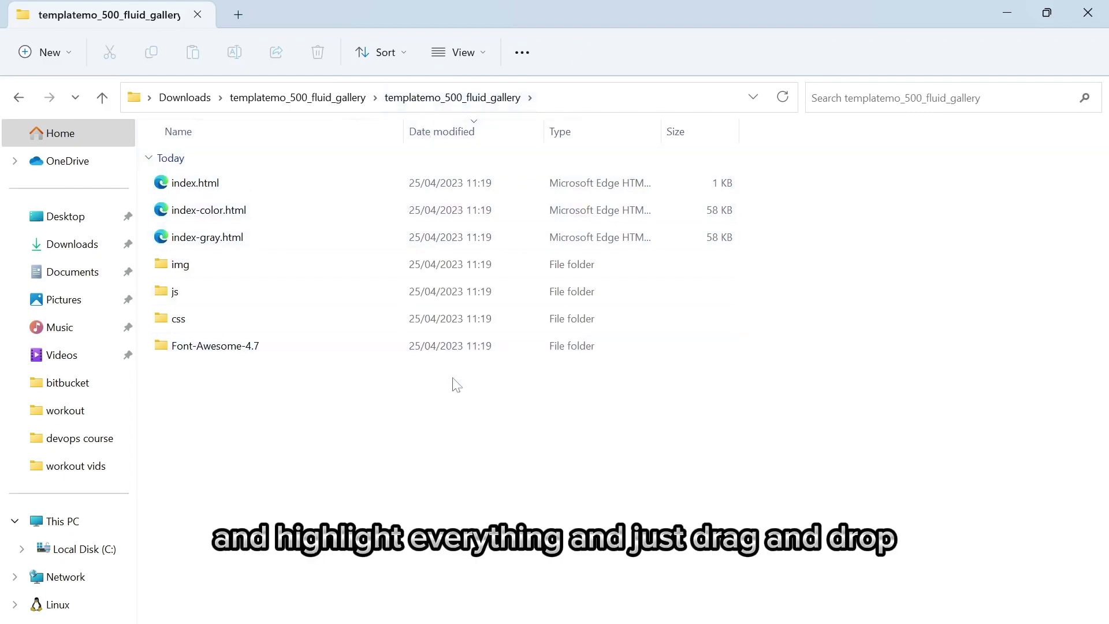
left_click_drag(456, 385, 410, 181)
left_click_drag(482, 227, 570, 349)
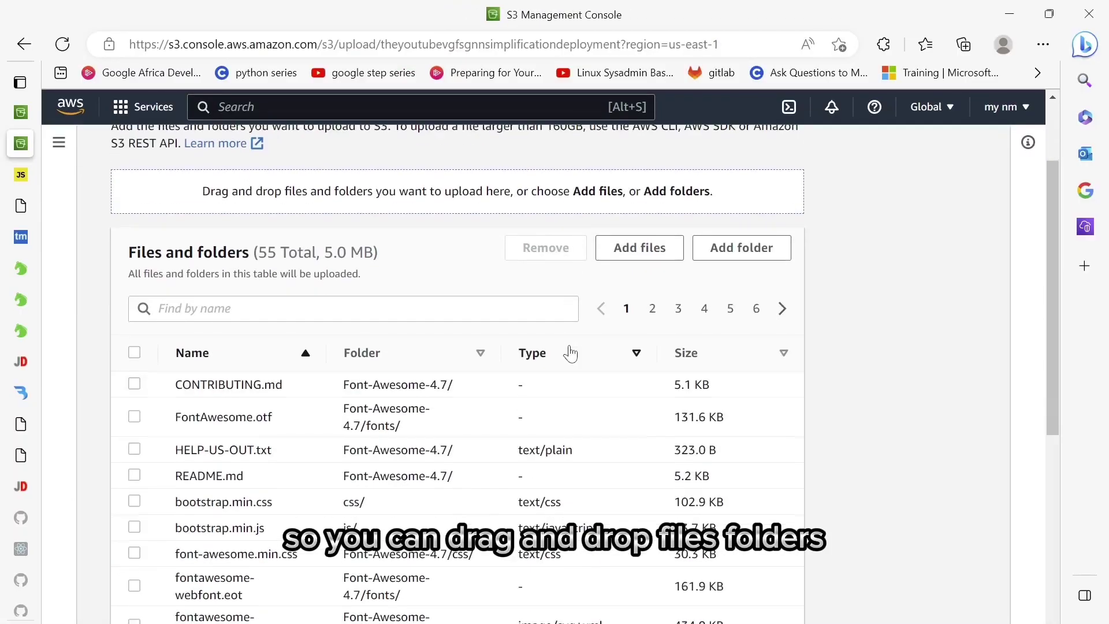
- Start uploading the 55 site files to theyoutubevgfsgnnsimplificationdeployment and return to the inner gallery folder in File Explorer
scroll(570, 353, "down", 5)
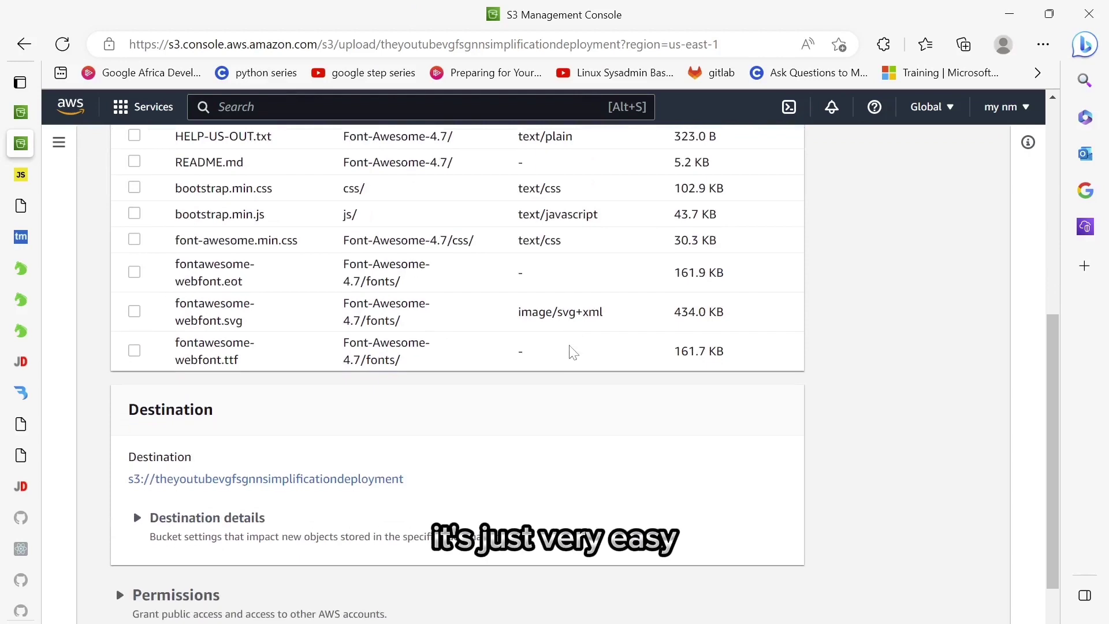
scroll(573, 352, "down", 2)
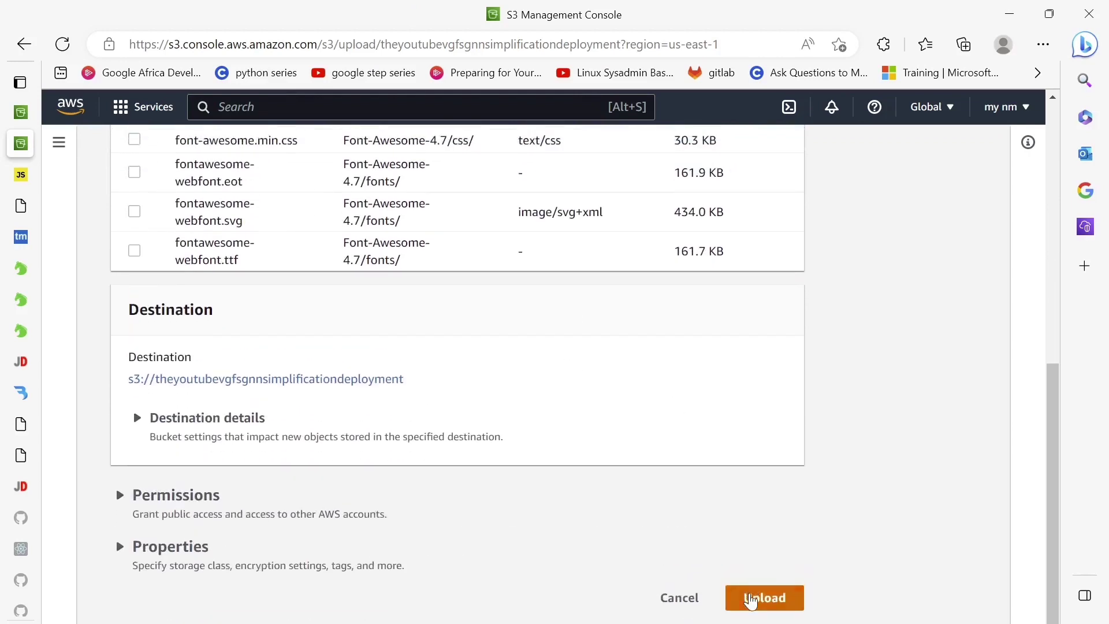
left_click(751, 599)
mouse_move(519, 622)
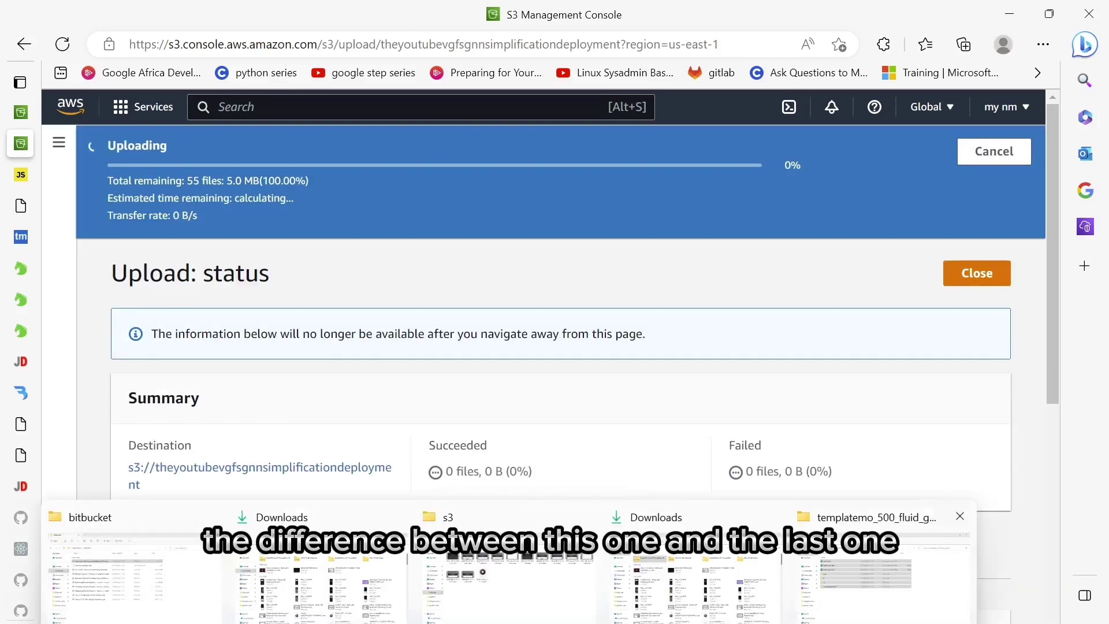
left_click(884, 577)
left_click(445, 403)
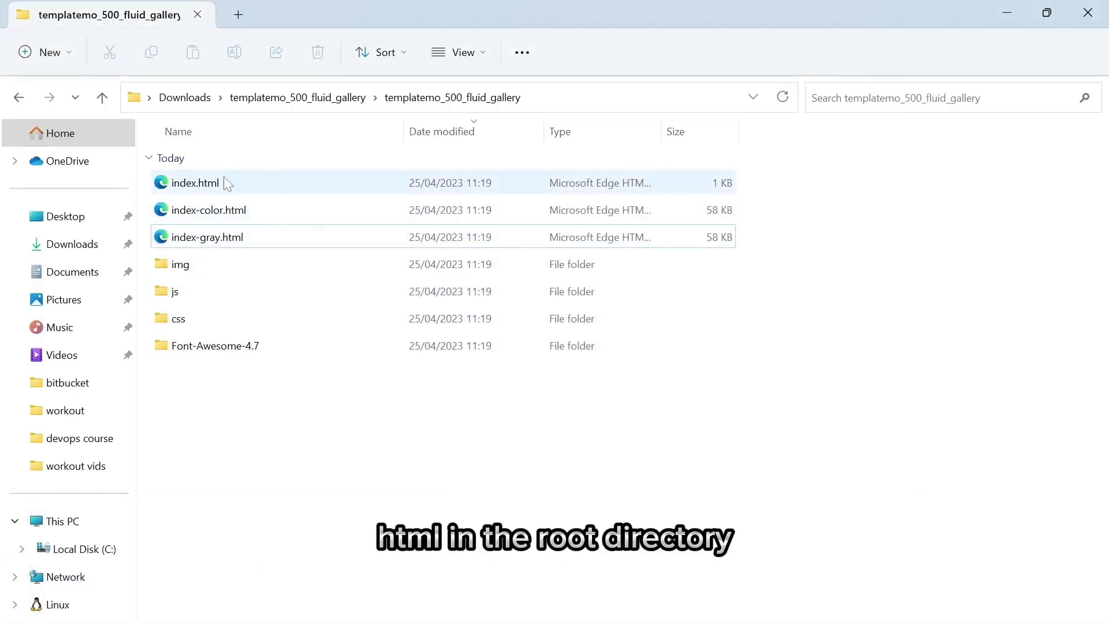
- Select index-gray.html, then go up to the parent templatemo_500_fluid_gallery folder via the breadcrumb
left_click(551, 234)
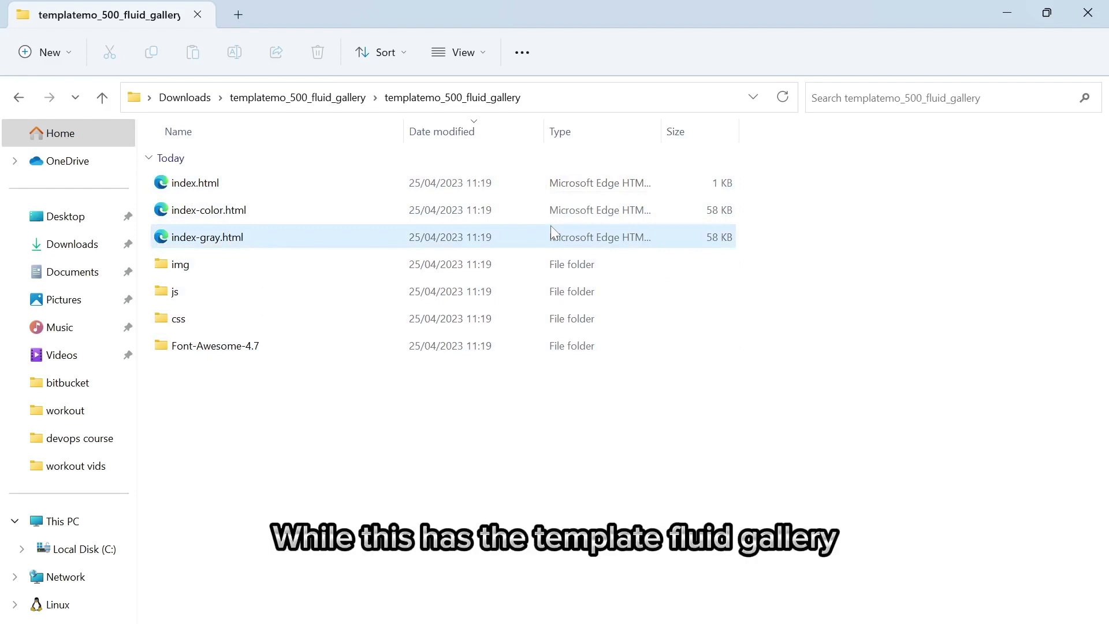
left_click(342, 98)
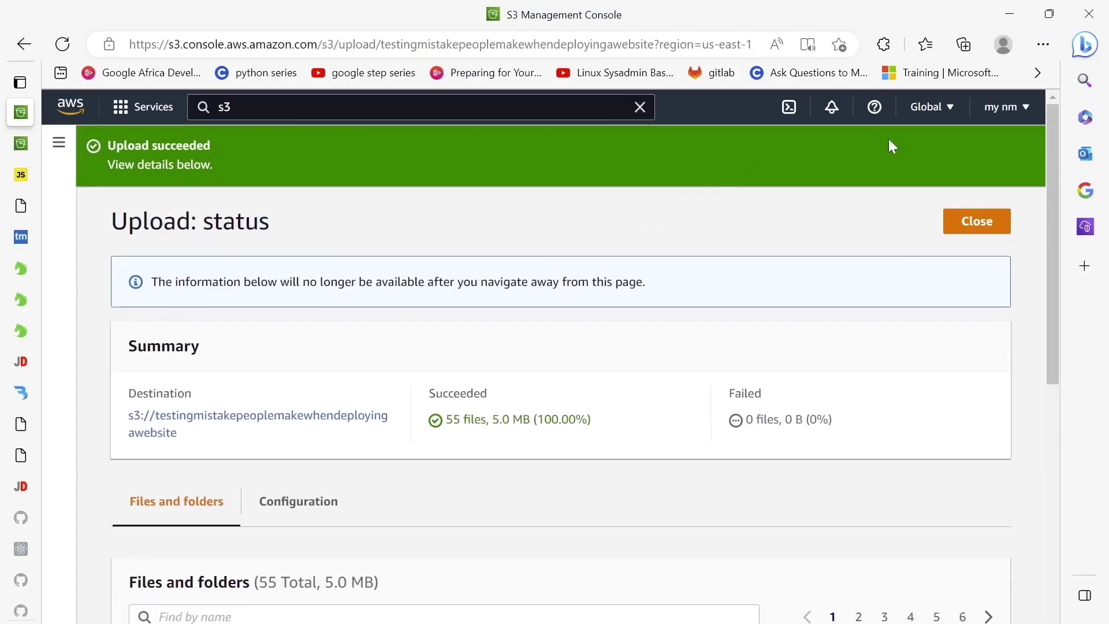
- Close the upload status page to see the templatemo_500_fluid_gallery/ folder in the bucket's objects
left_click(965, 223)
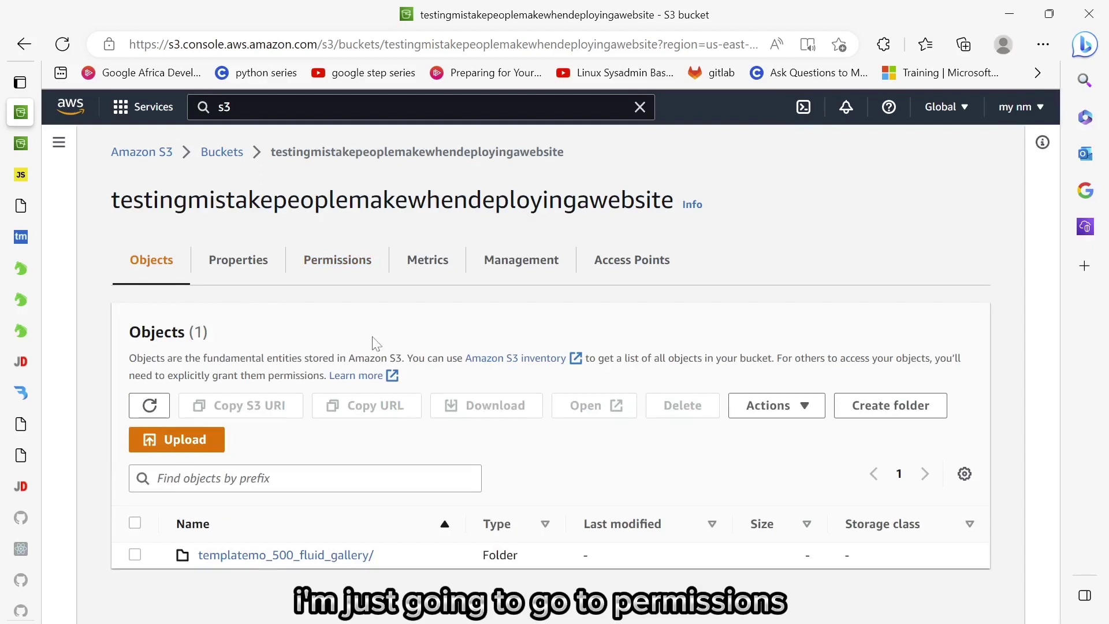
- Uncheck Block all public access on testingmistakepeoplemakewhendeployingawebsite, save, and confirm by typing 'confirm'
left_click(351, 263)
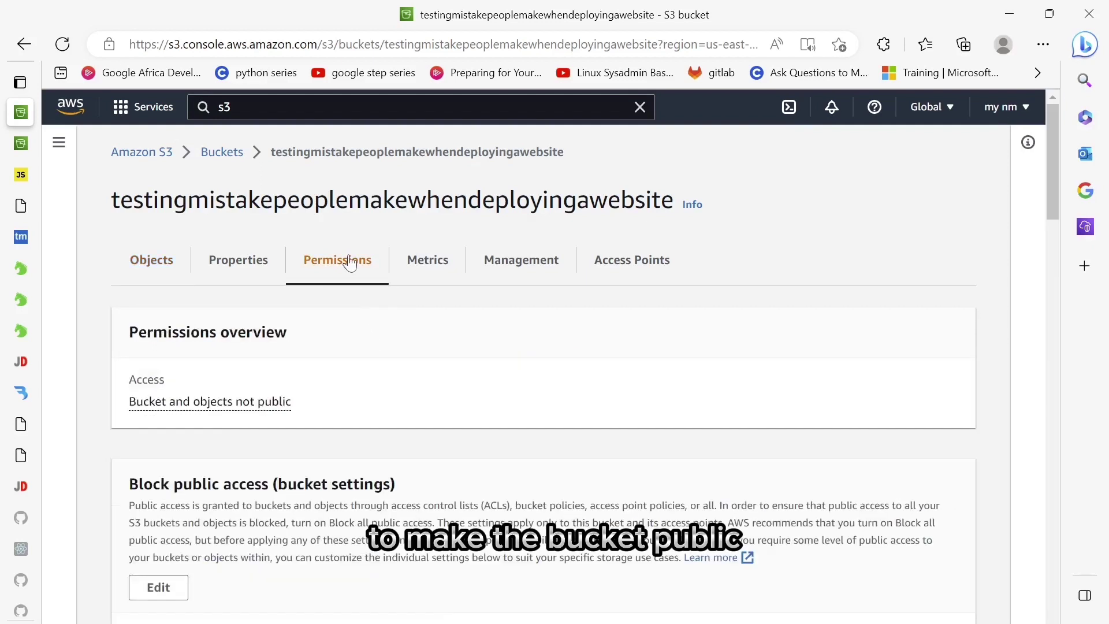
scroll(443, 408, "down", 2)
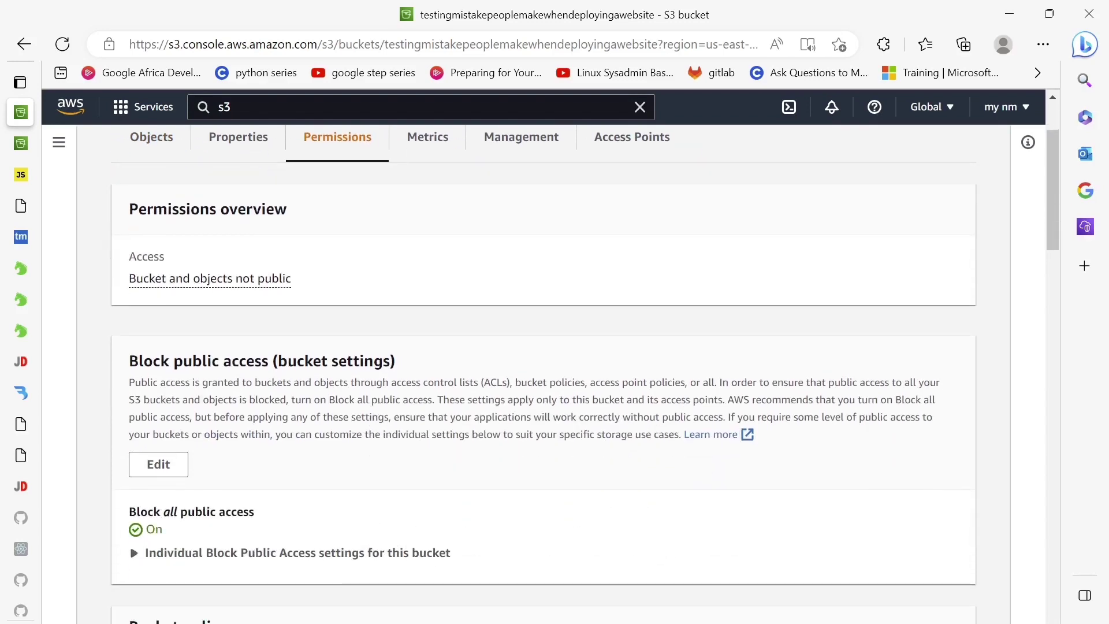
left_click(159, 466)
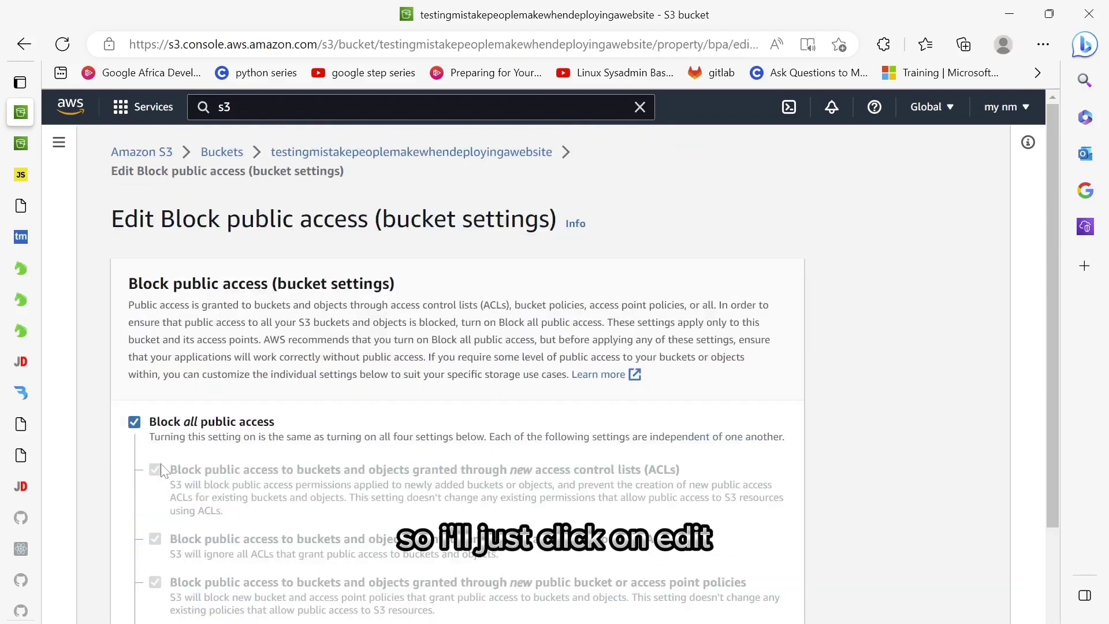
left_click(135, 422)
scroll(414, 442, "down", 3)
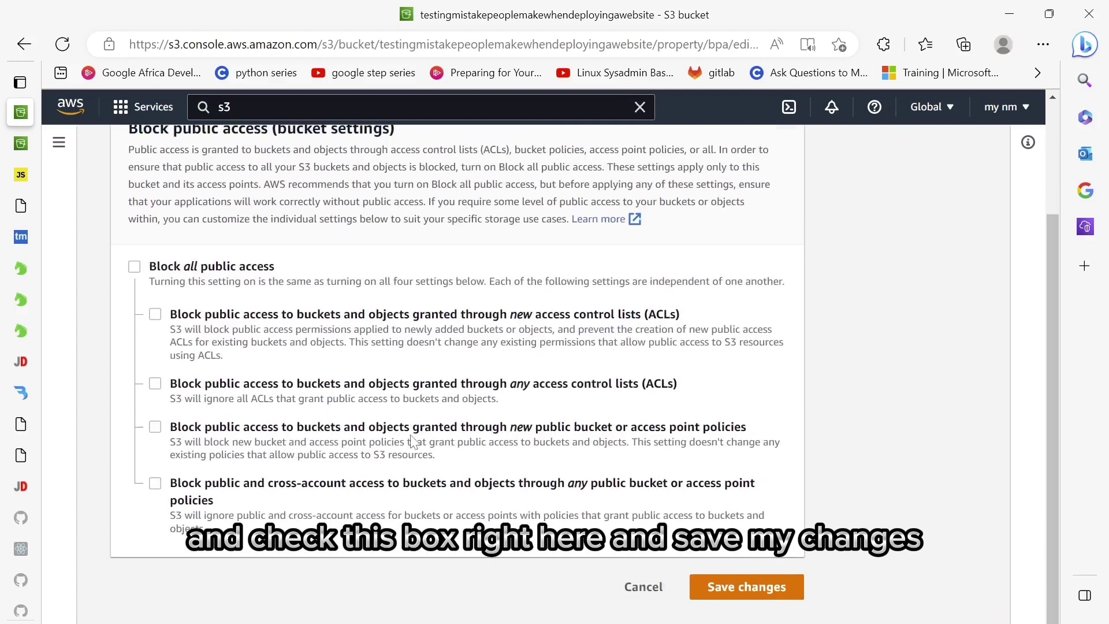
left_click(752, 595)
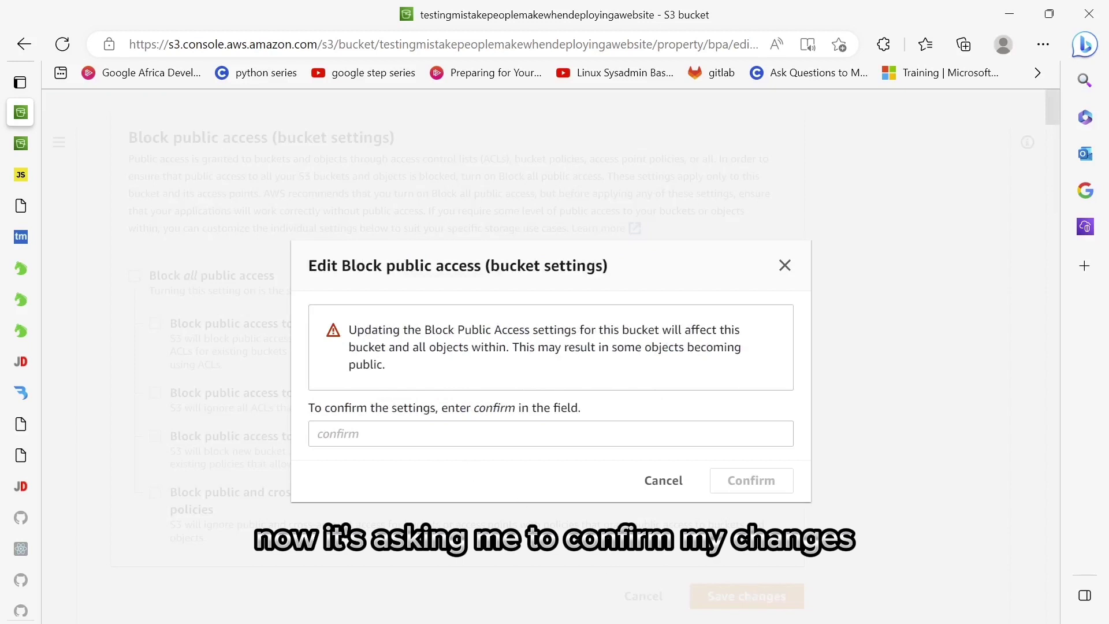
left_click(550, 434)
type("con")
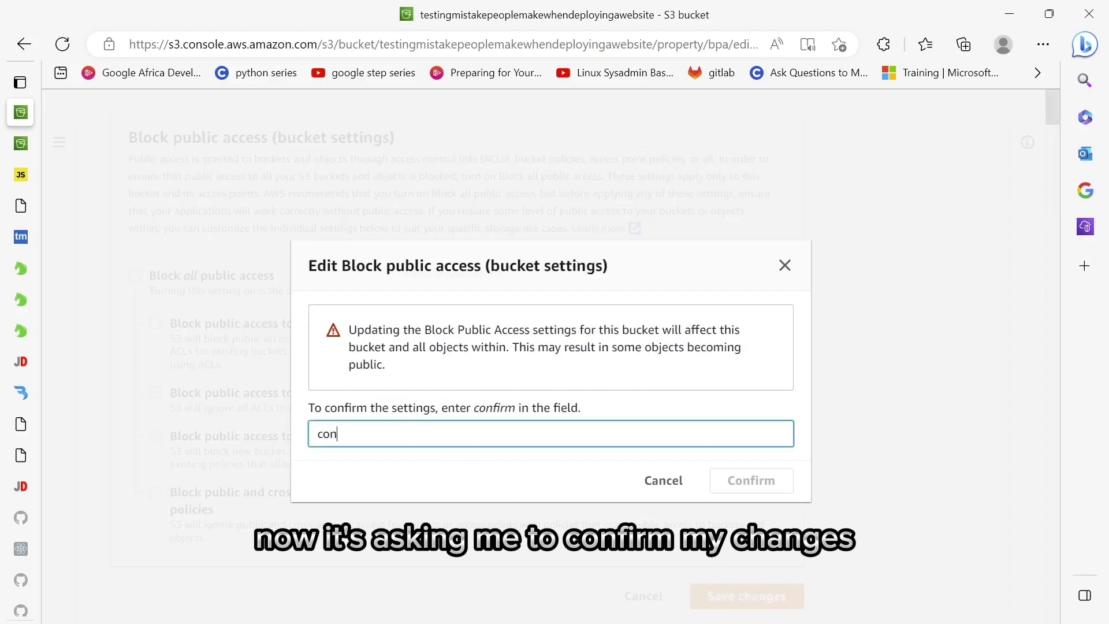
type("firm")
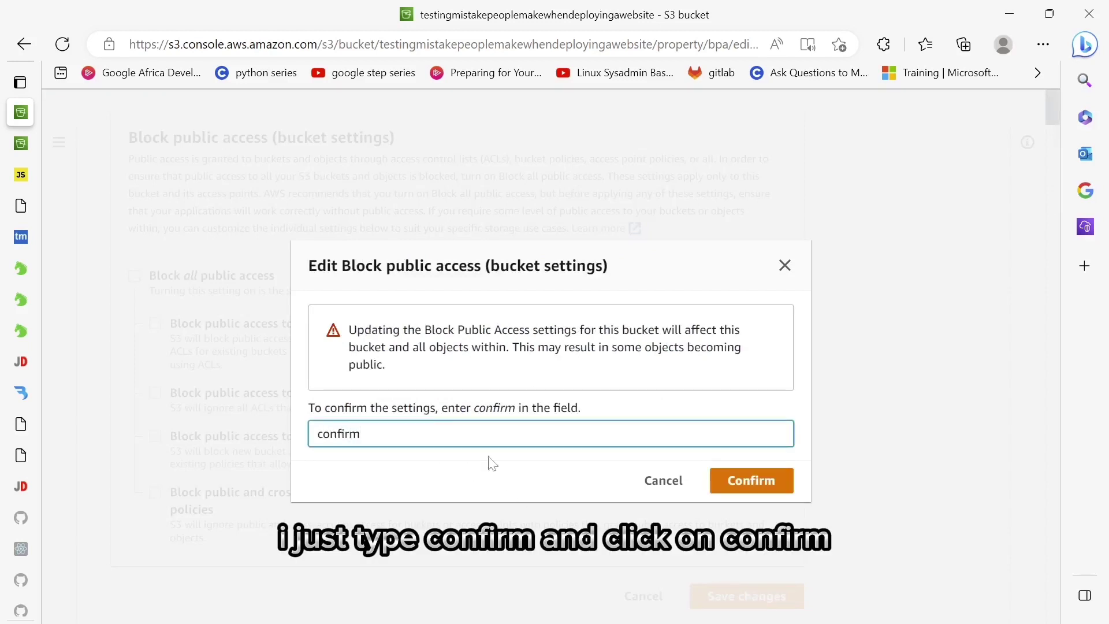
left_click(771, 488)
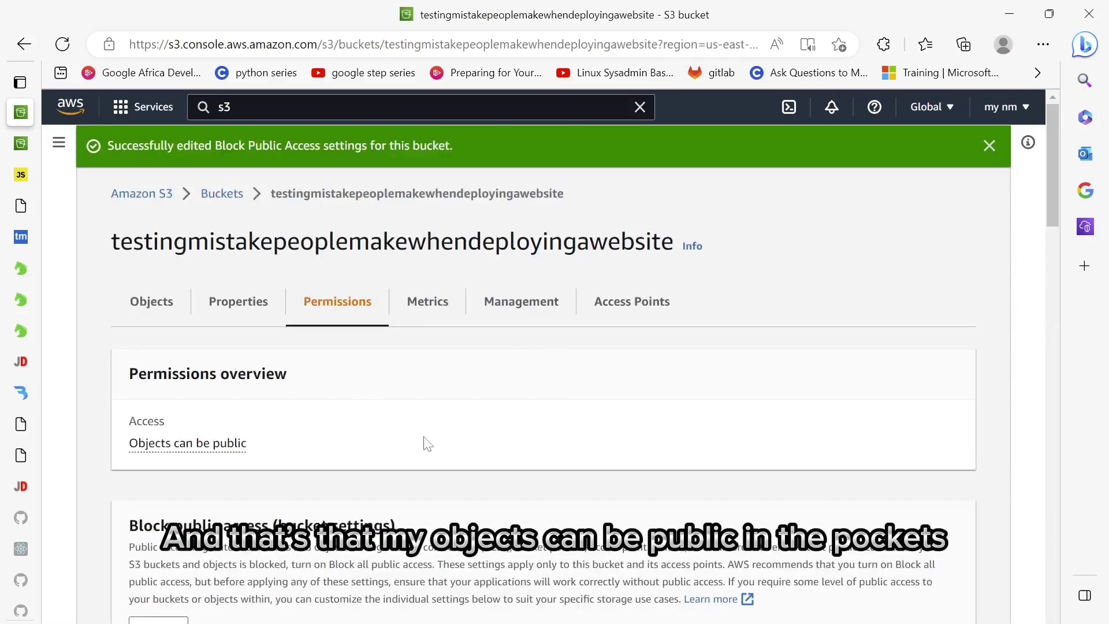
scroll(426, 446, "down", 8)
scroll(361, 400, "up", 8)
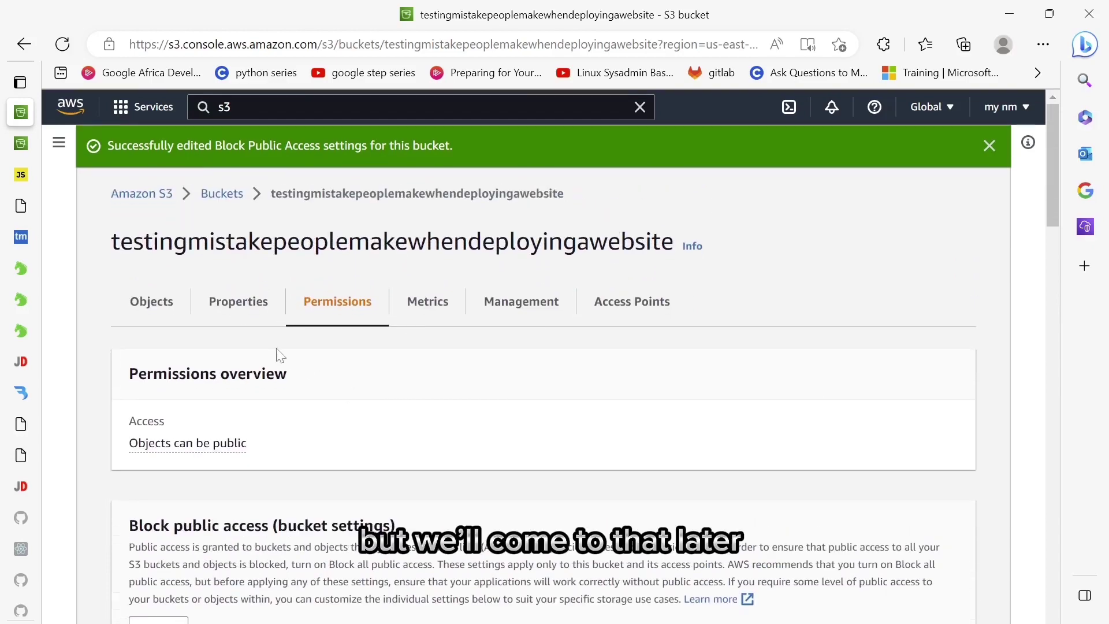
- Turn on static website hosting in the bucket's Properties
left_click(238, 303)
scroll(386, 396, "down", 15)
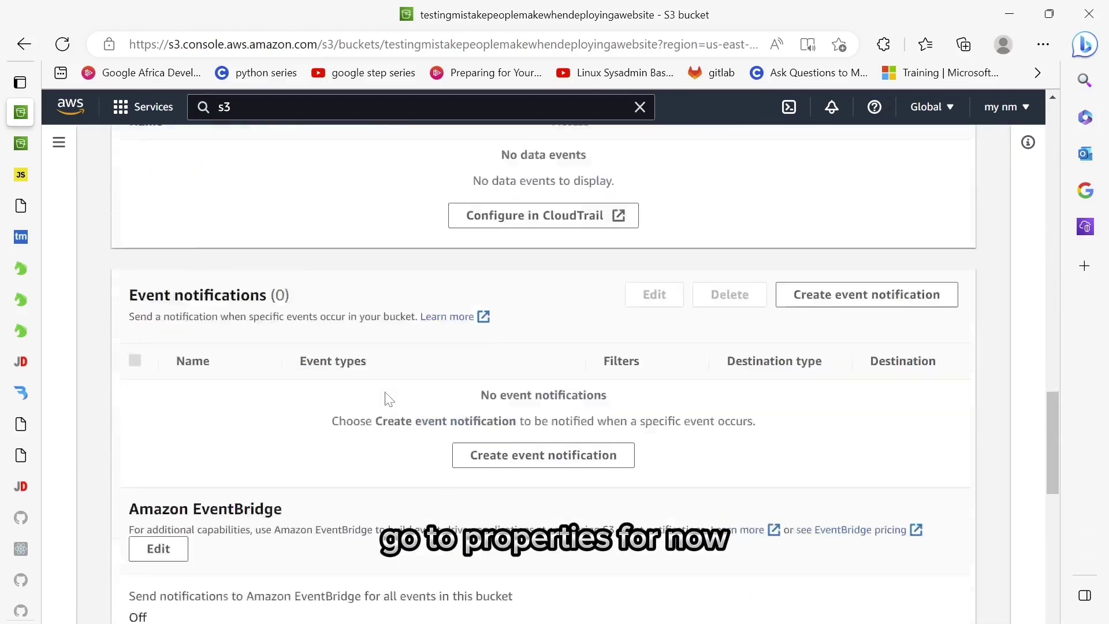
scroll(386, 399, "down", 10)
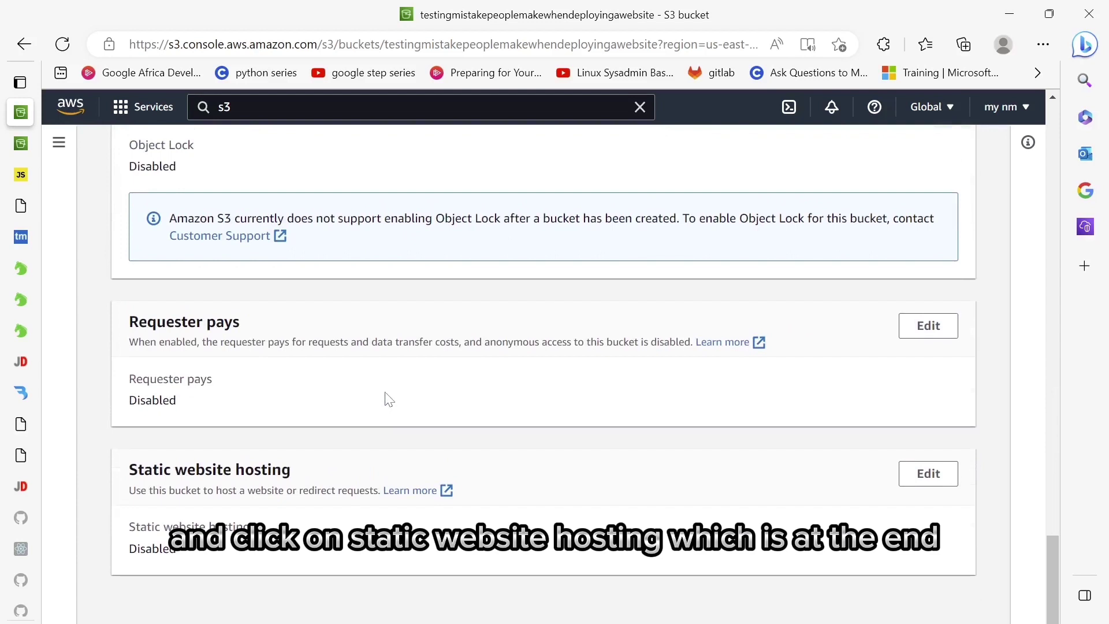
left_click(943, 486)
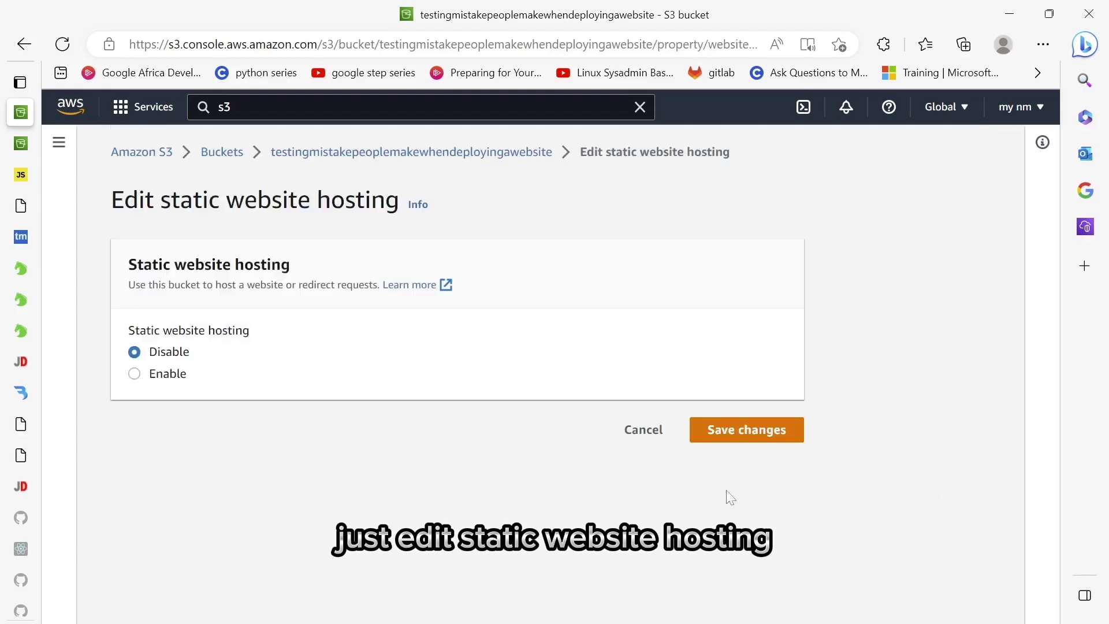
left_click(159, 378)
scroll(431, 340, "down", 5)
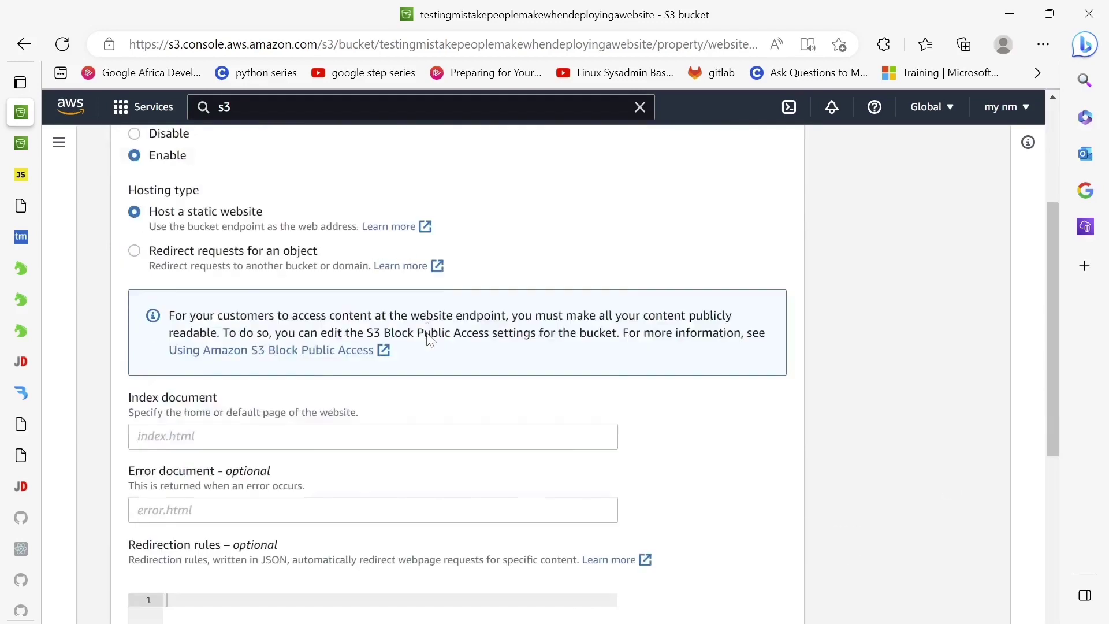
scroll(428, 338, "up", 2)
scroll(426, 339, "up", 3)
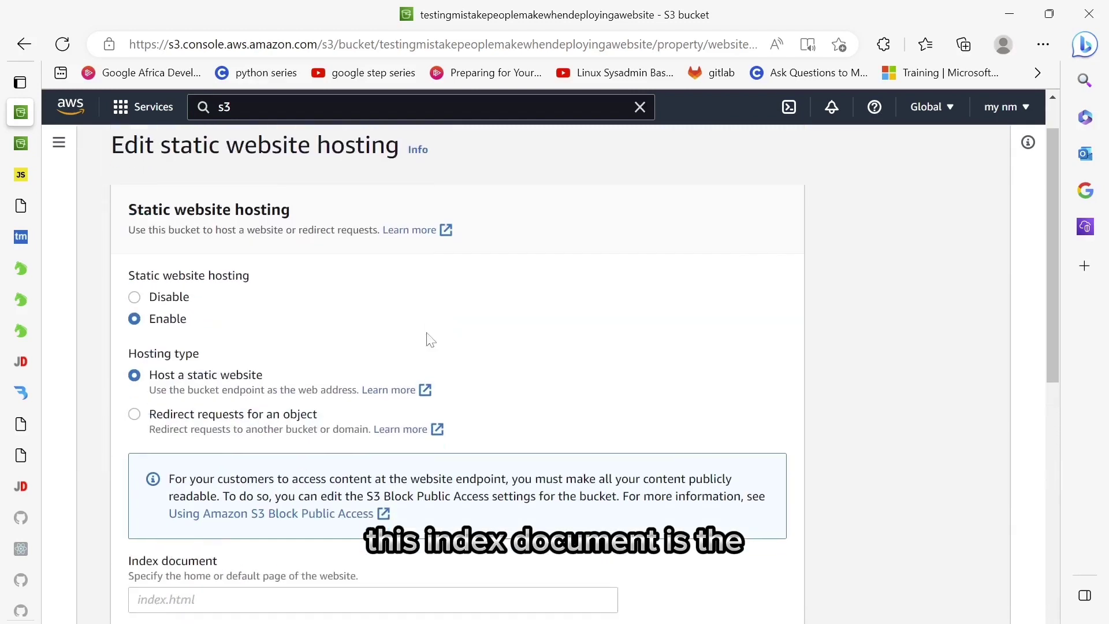
scroll(426, 339, "down", 3)
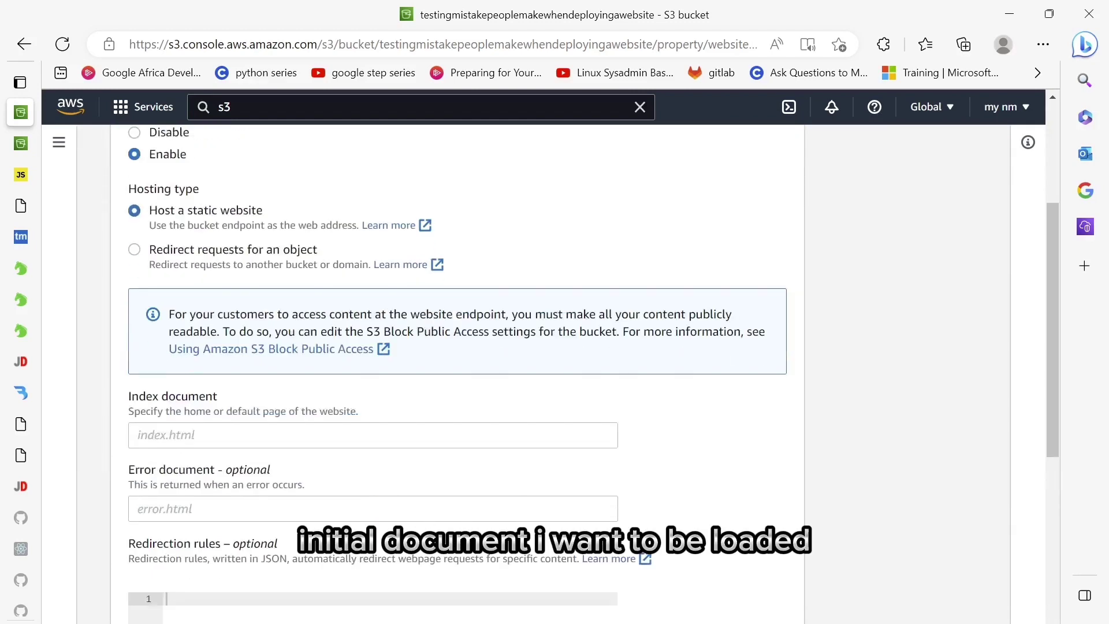
- Set index.html as both the index and error document and save the hosting settings
left_click(139, 435)
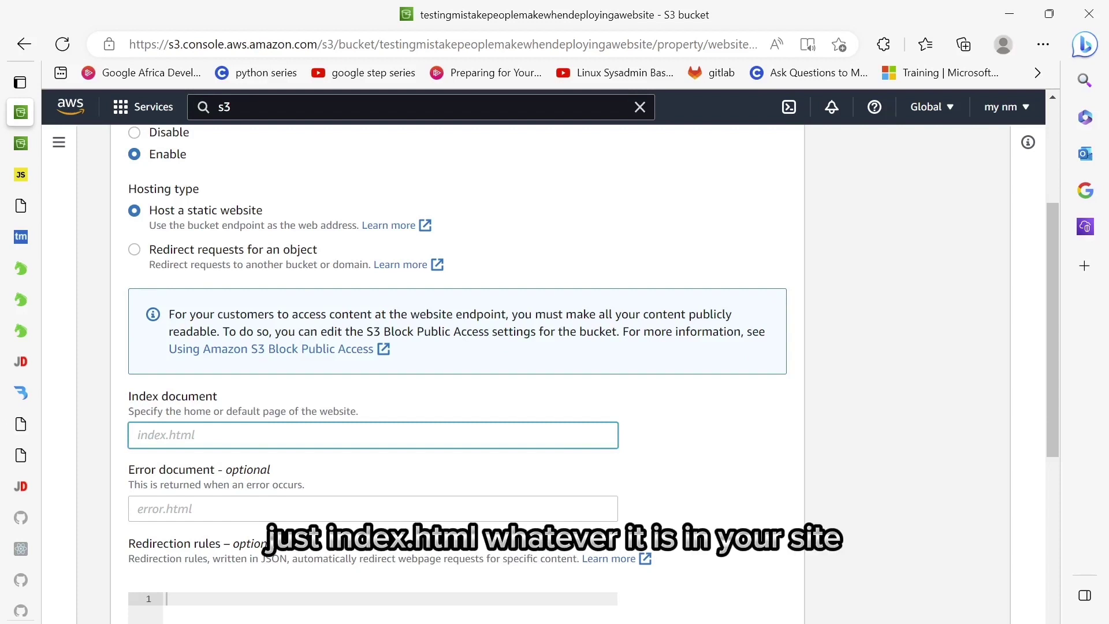
type("index.html")
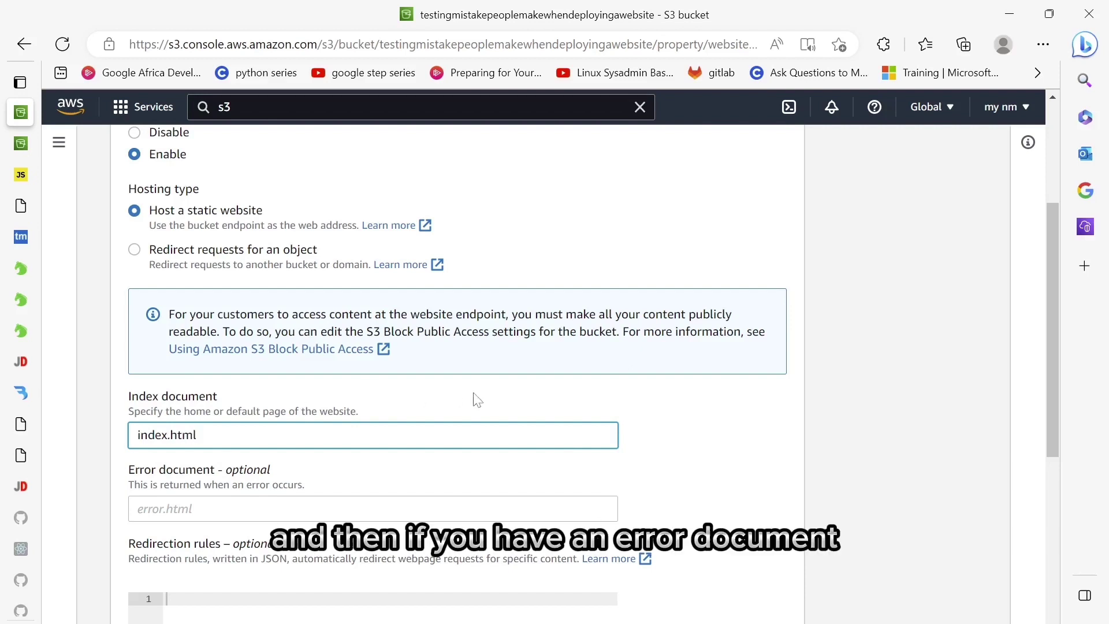
scroll(473, 396, "down", 3)
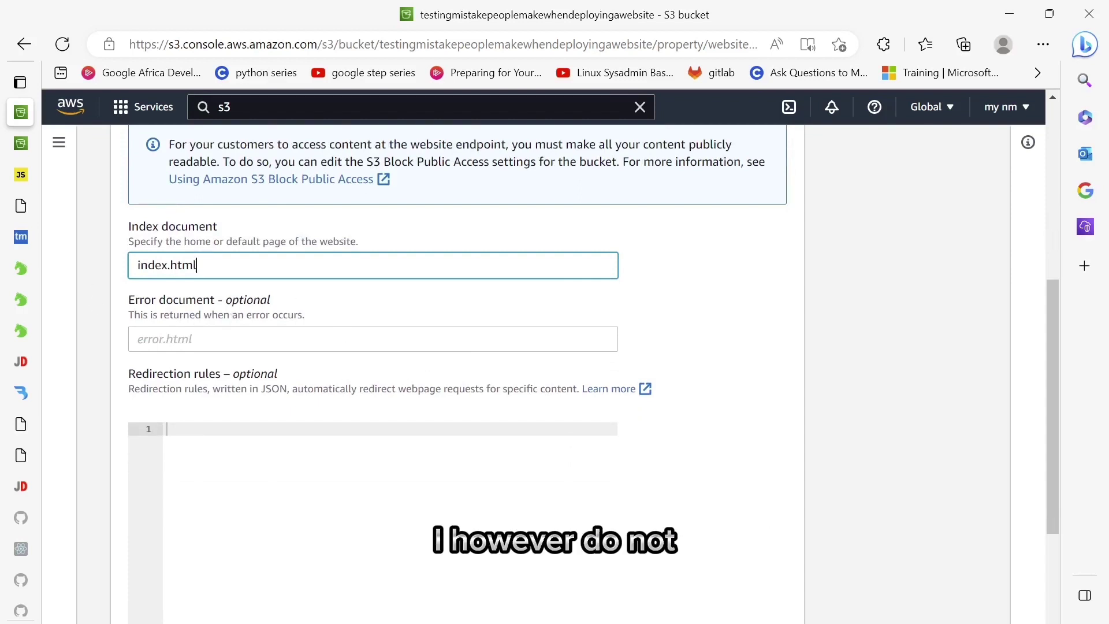
left_click(231, 339)
type("index")
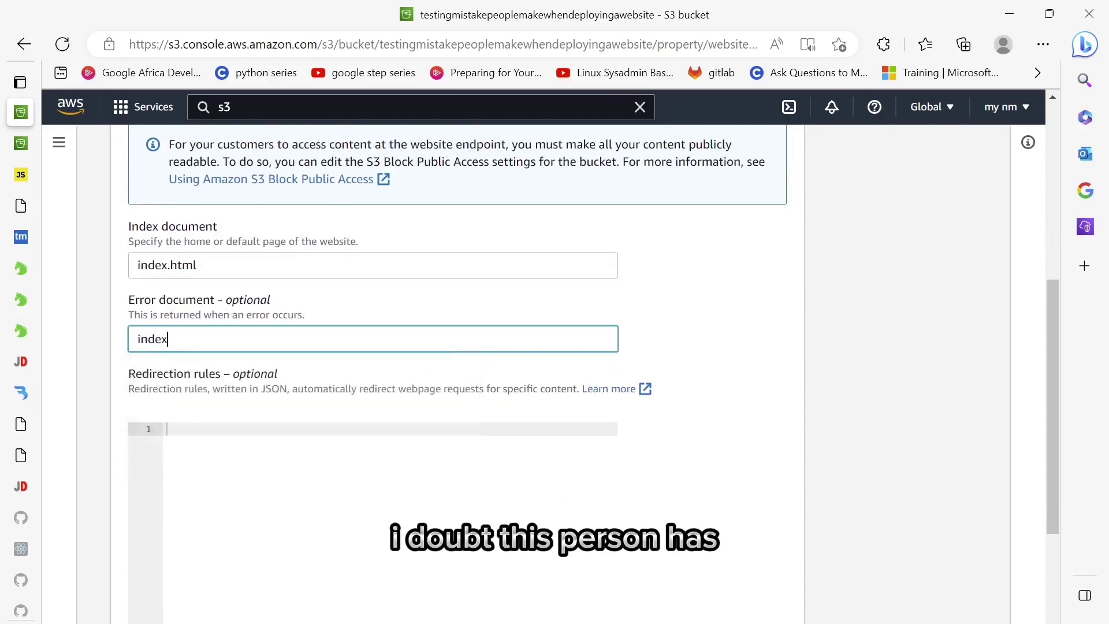
type(".html")
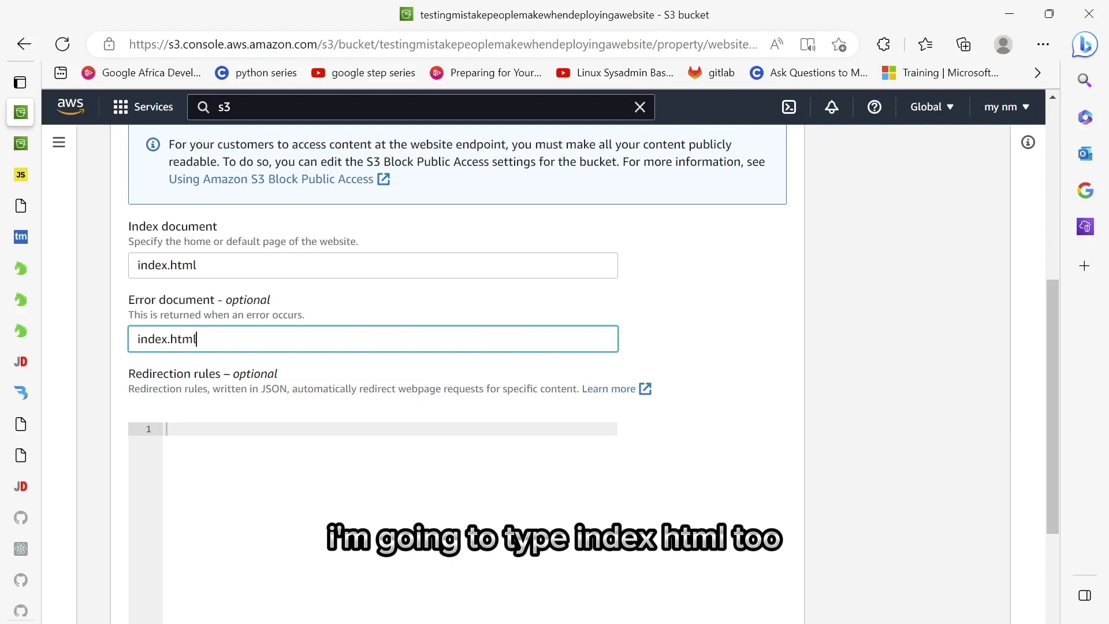
scroll(337, 314, "down", 4)
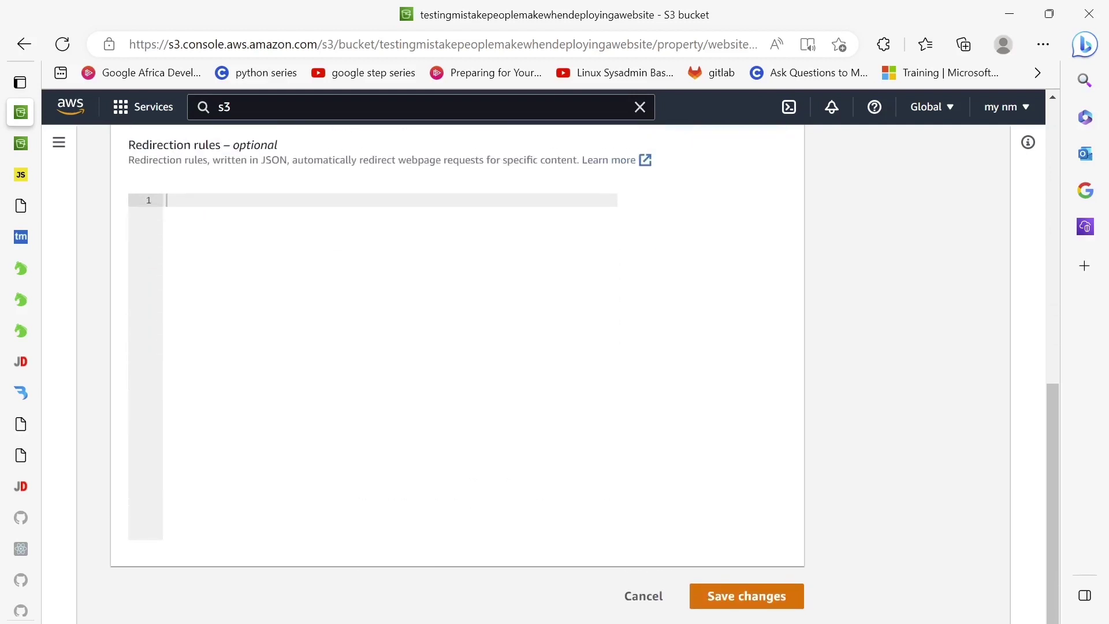
left_click(783, 608)
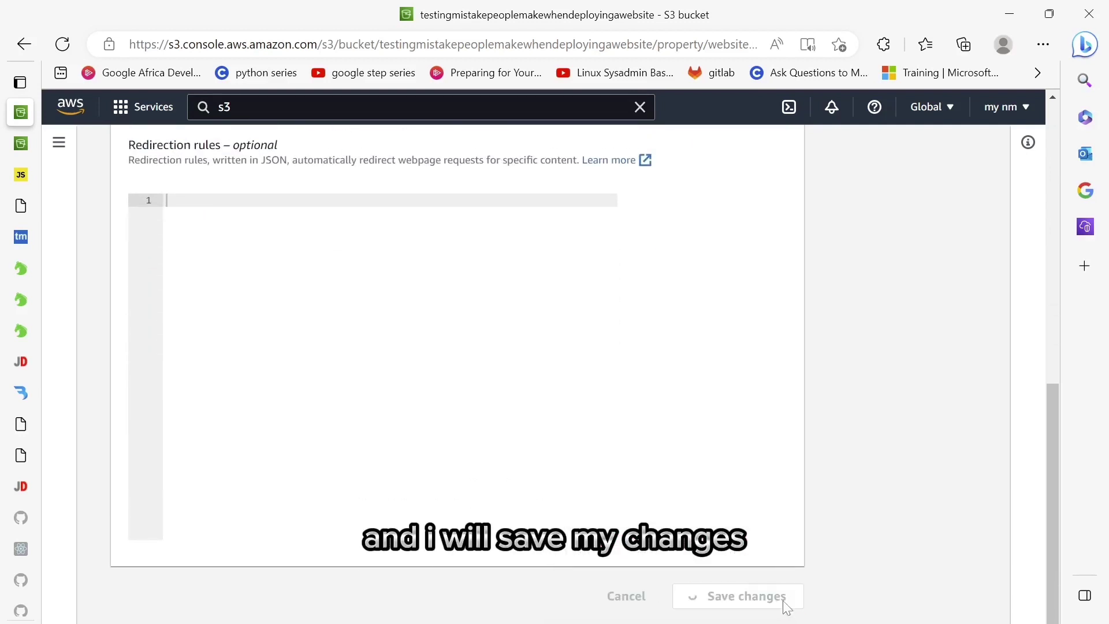
- Copy the bucket website endpoint URL
scroll(373, 438, "down", 20)
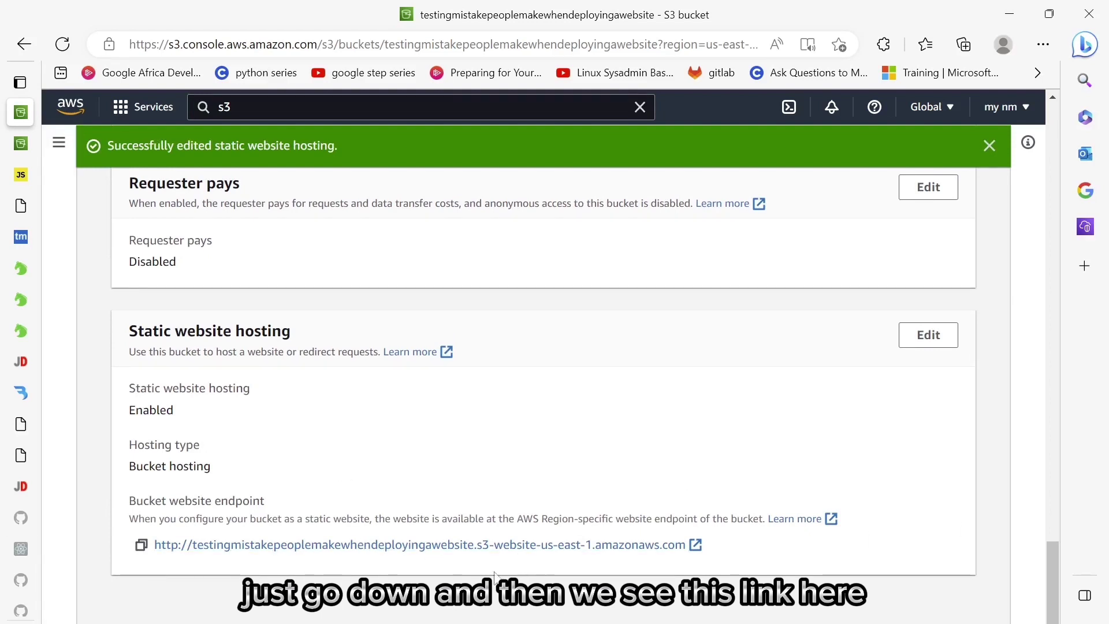
left_click(141, 545)
mouse_move(23, 611)
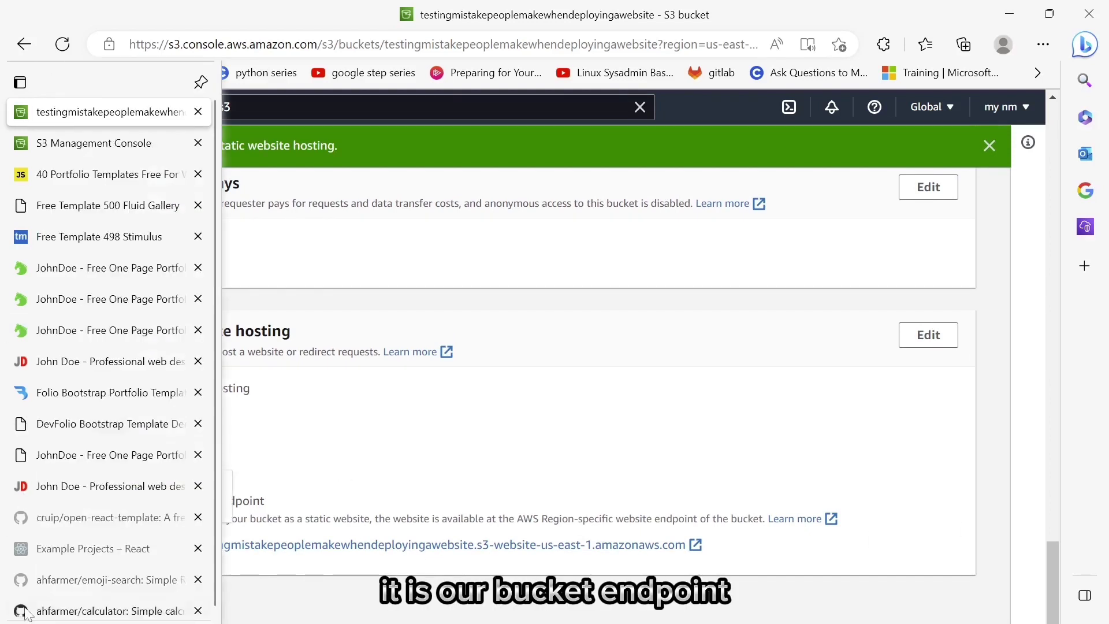
key("ctrl+t")
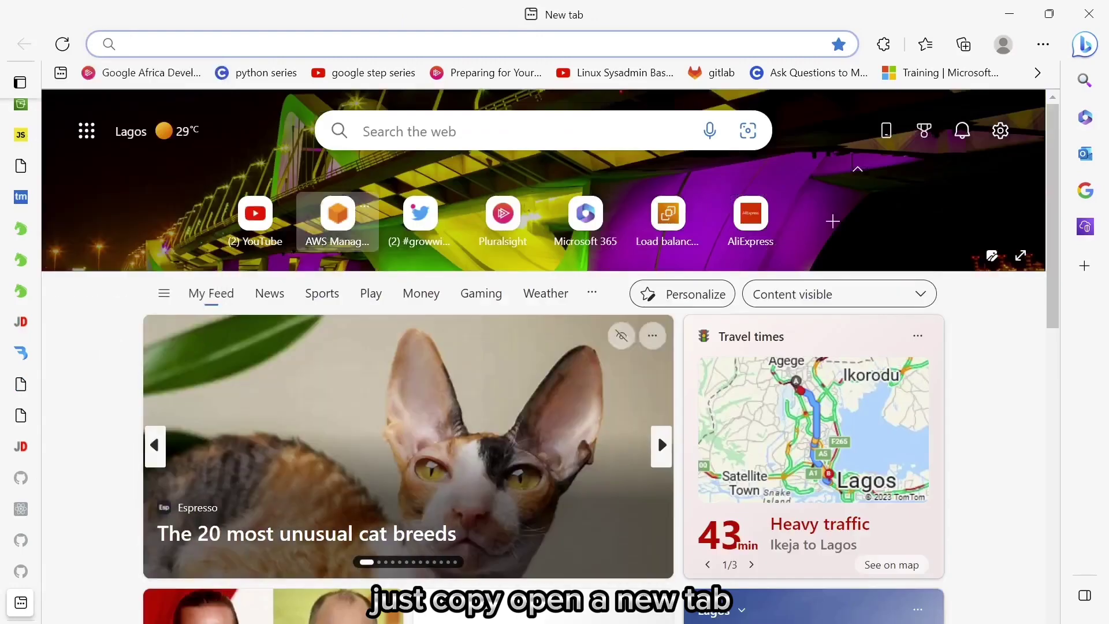
left_click(357, 44)
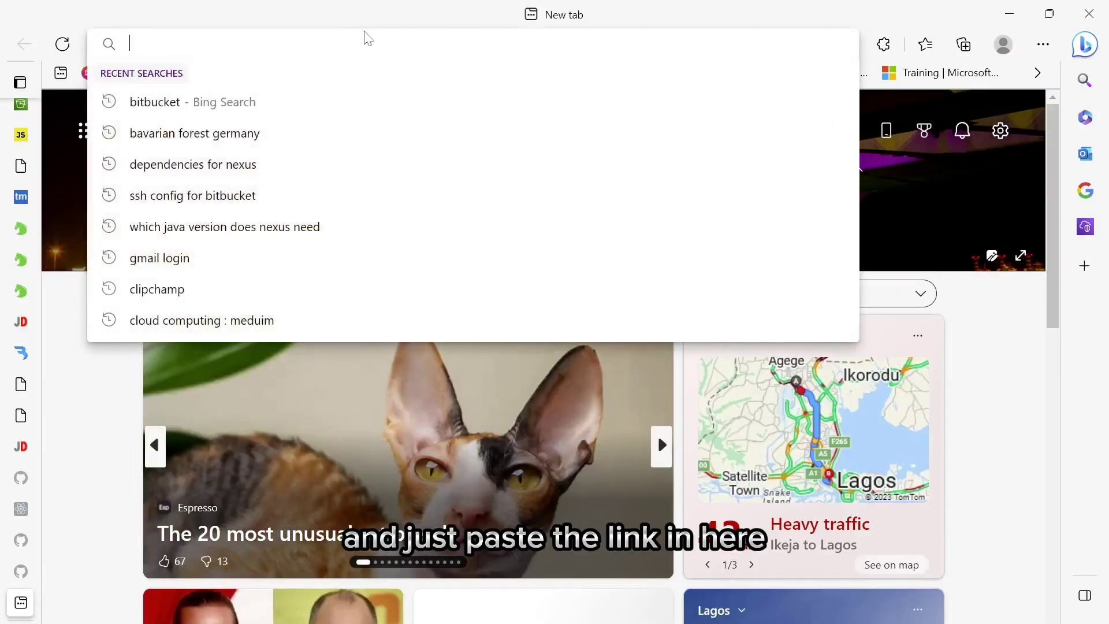
key("ctrl+v")
key("Return")
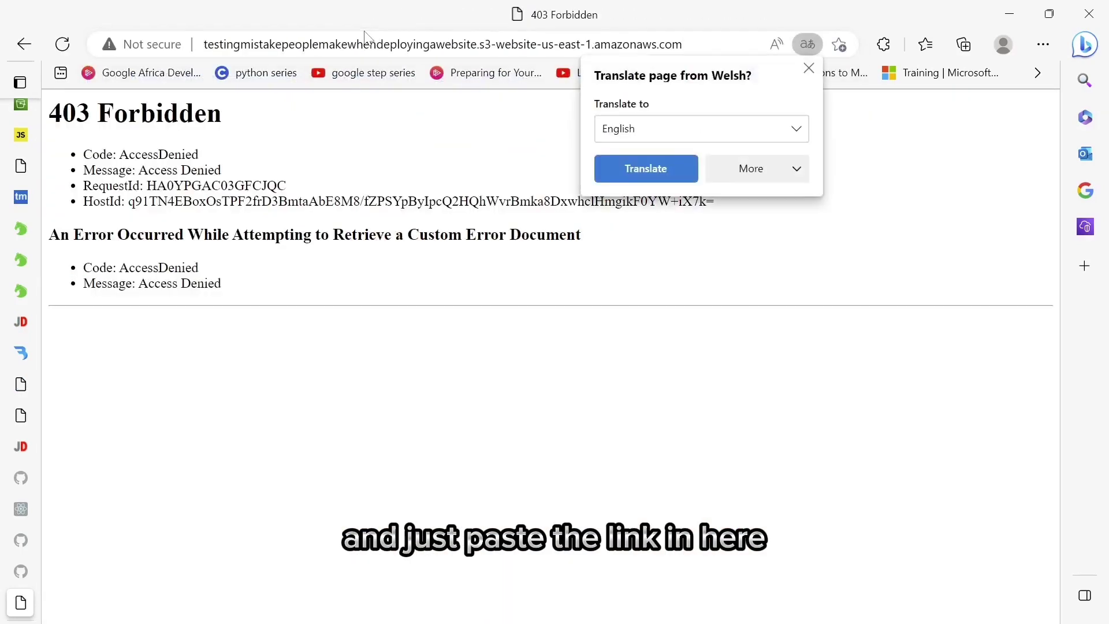
left_click(809, 68)
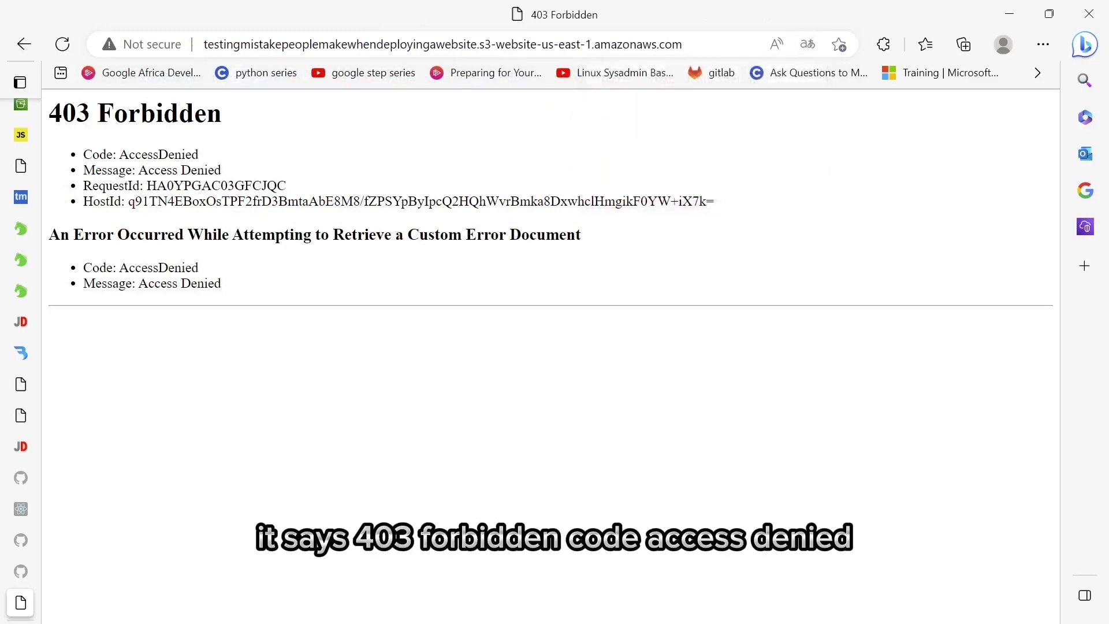
key("ctrl+w")
scroll(498, 237, "up", 10)
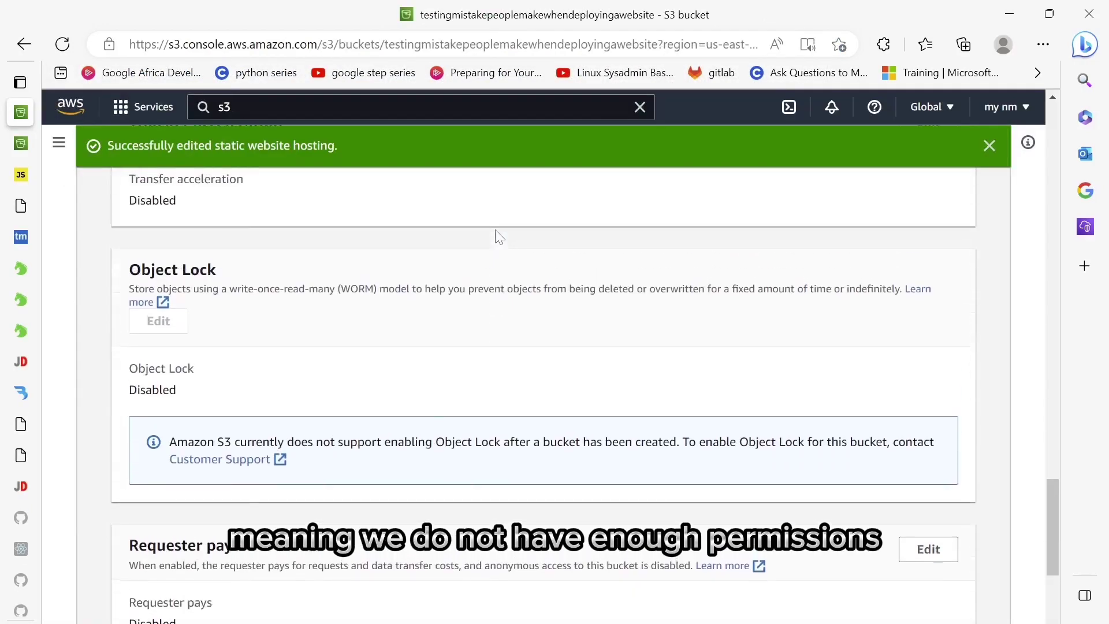
- Open the bucket policy editor under Permissions, copy the bucket ARN, and launch the Policy generator
scroll(498, 237, "up", 10)
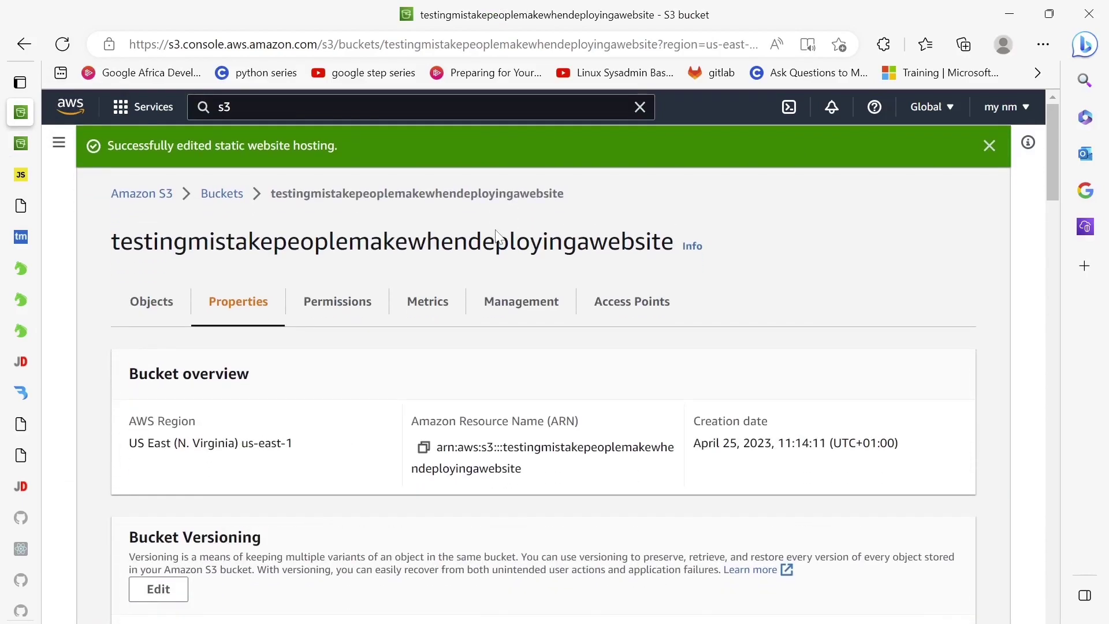
left_click(337, 301)
scroll(460, 468, "down", 10)
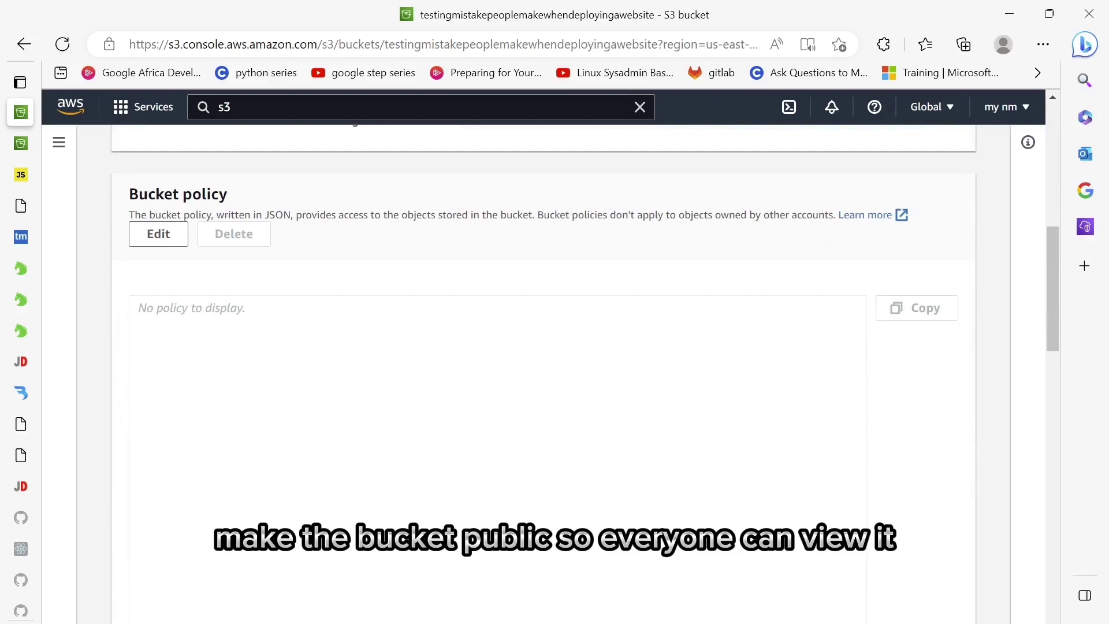
left_click(154, 233)
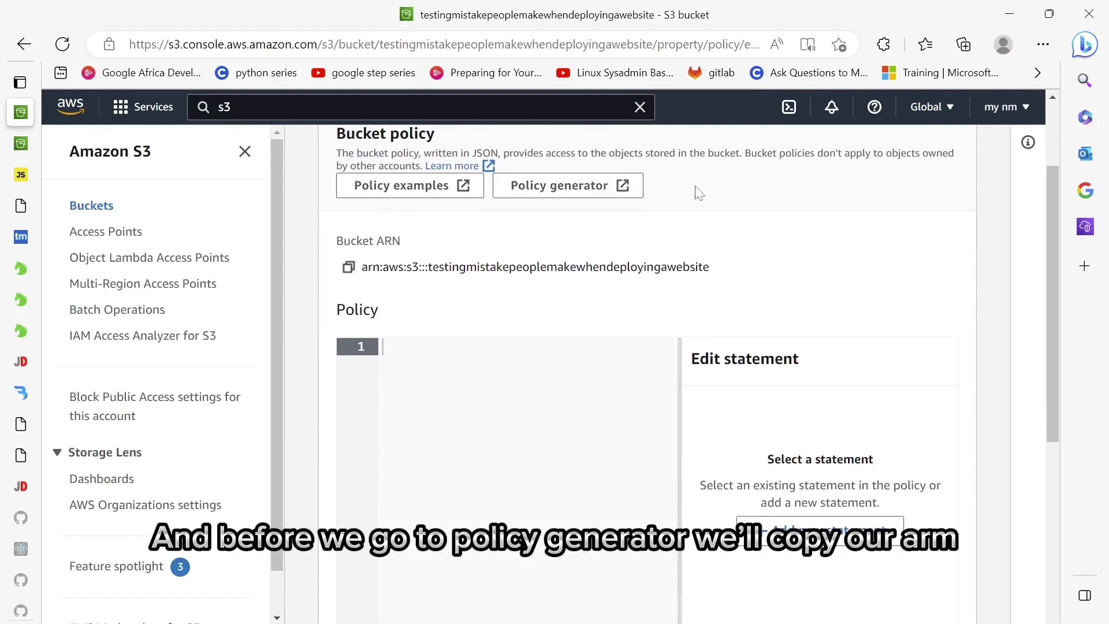
left_click(350, 268)
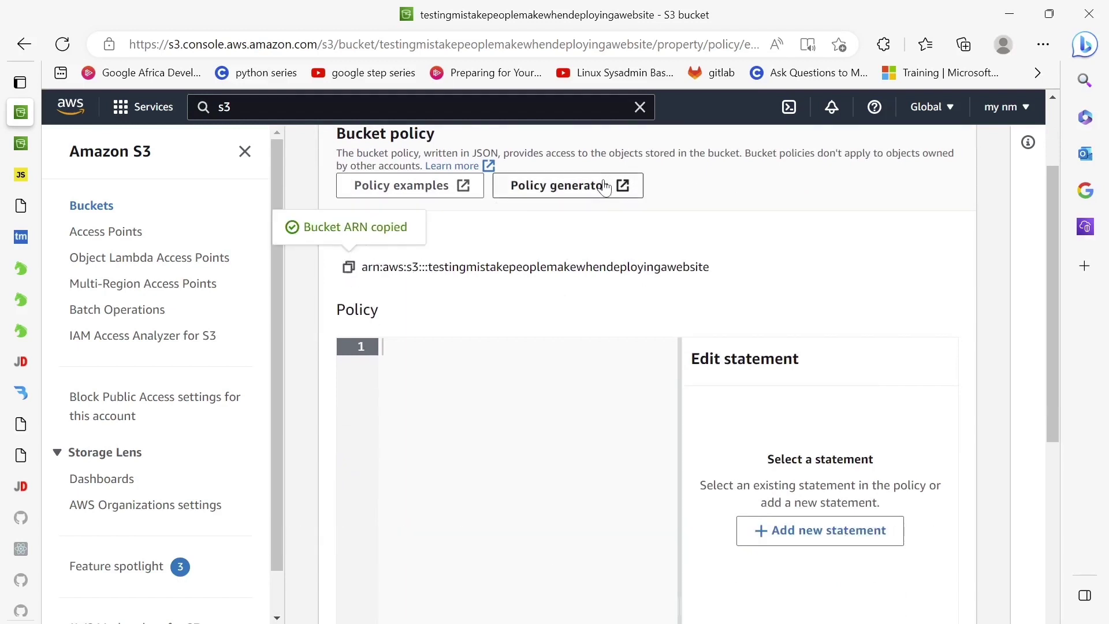
left_click(606, 186)
- Choose S3 Bucket Policy as the policy type and set the principal to everyone (*)
left_click(416, 363)
left_click(416, 377)
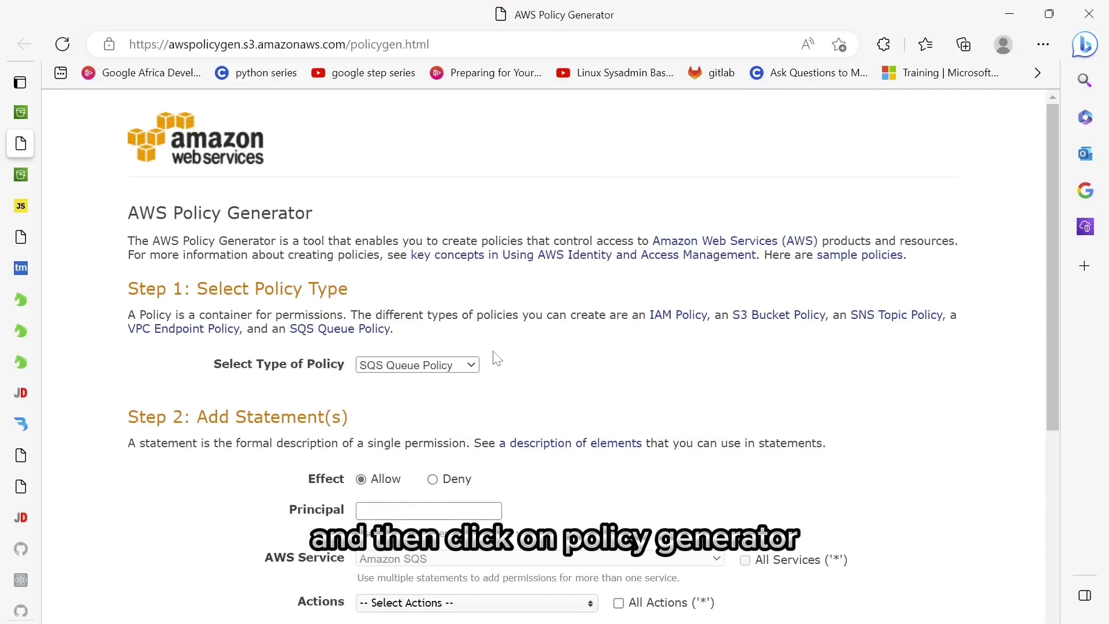
scroll(497, 359, "down", 2)
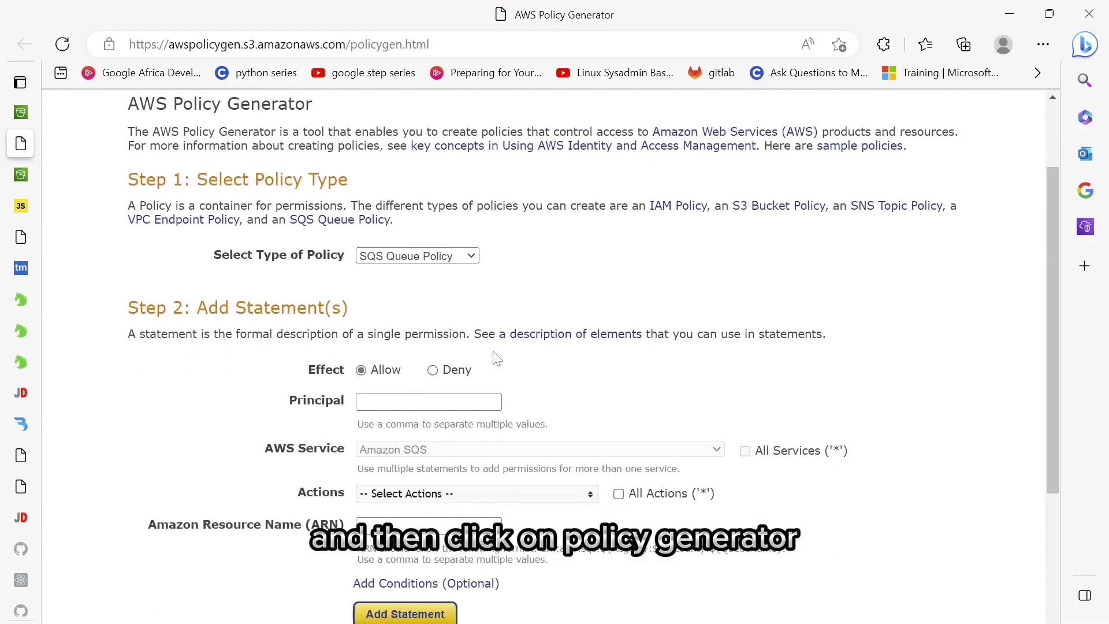
left_click(469, 257)
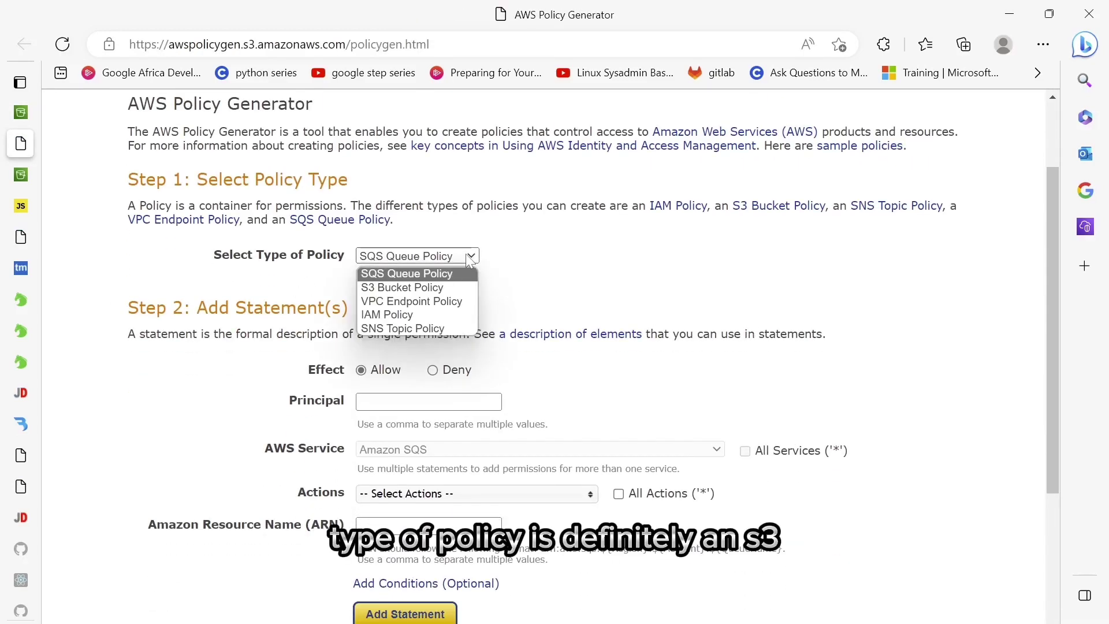
left_click(457, 288)
scroll(457, 293, "down", 2)
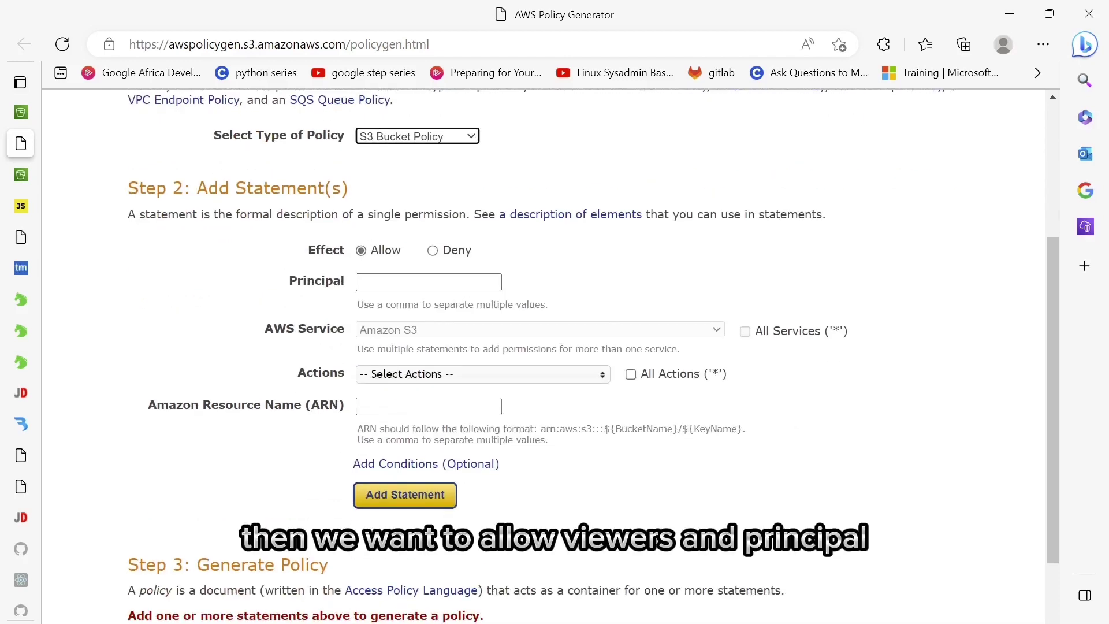
left_click(428, 282)
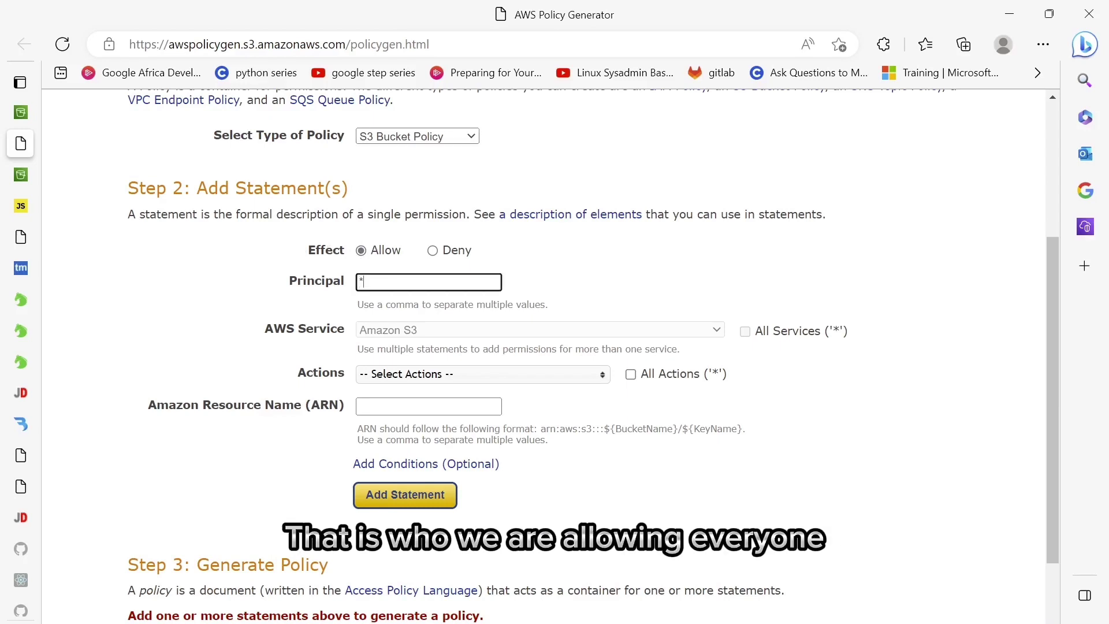
key("Return")
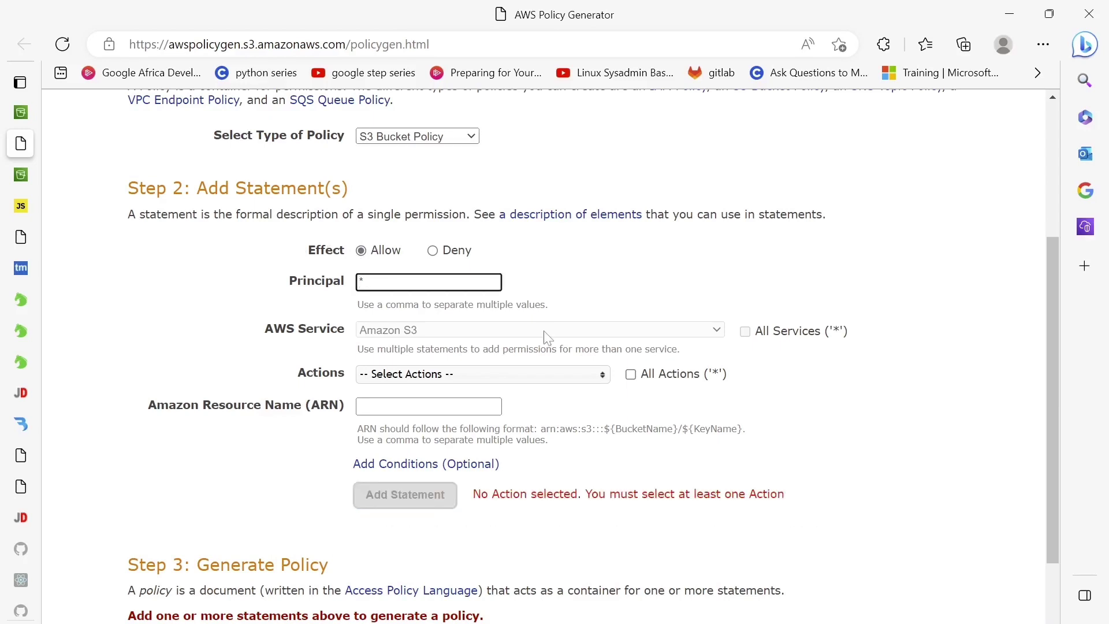
scroll(593, 356, "down", 2)
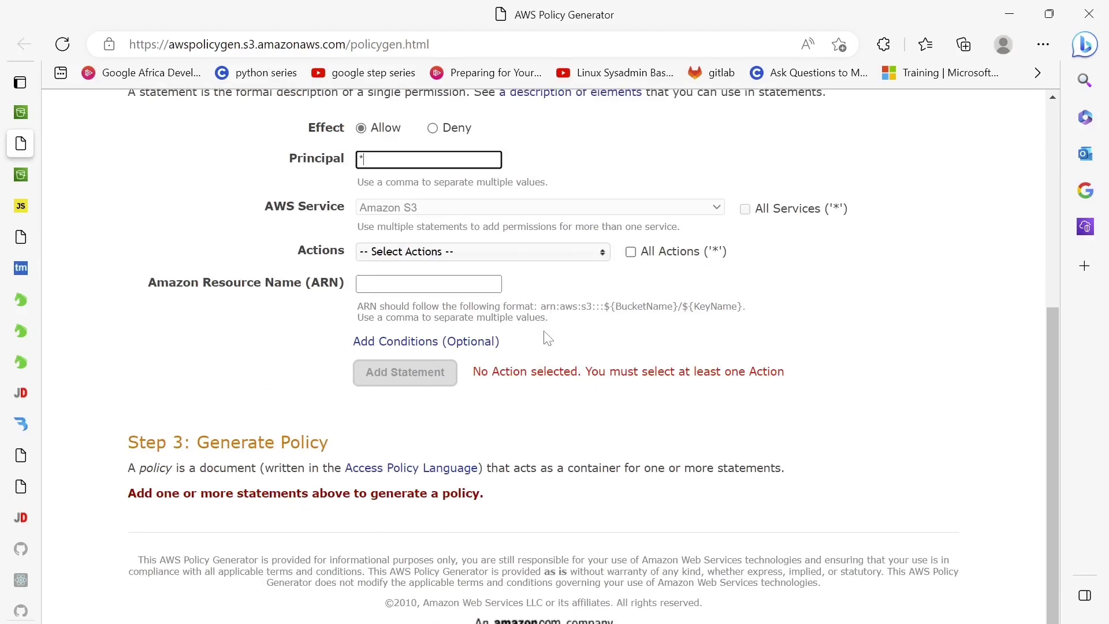
- Select GetObject as the allowed S3 action
left_click(603, 257)
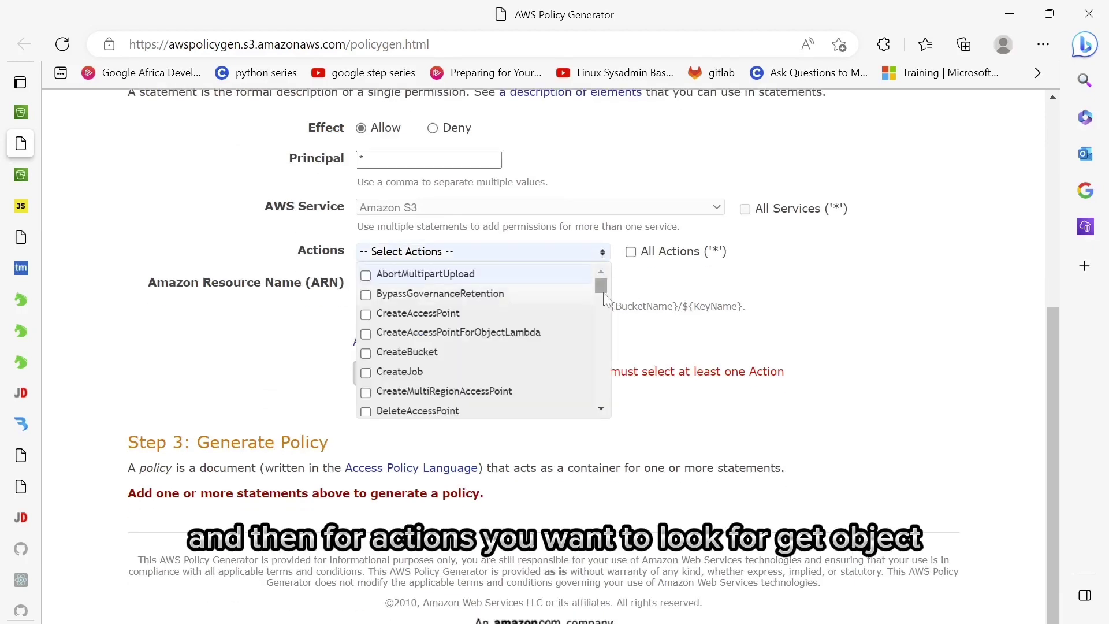
left_click_drag(601, 286, 604, 308)
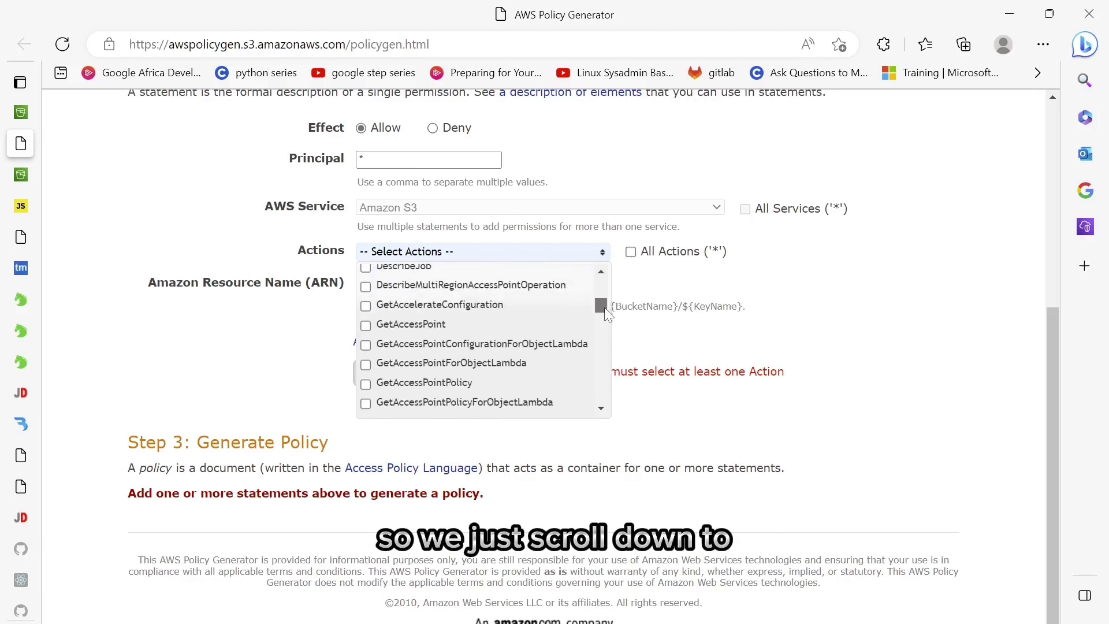
scroll(508, 354, "down", 4)
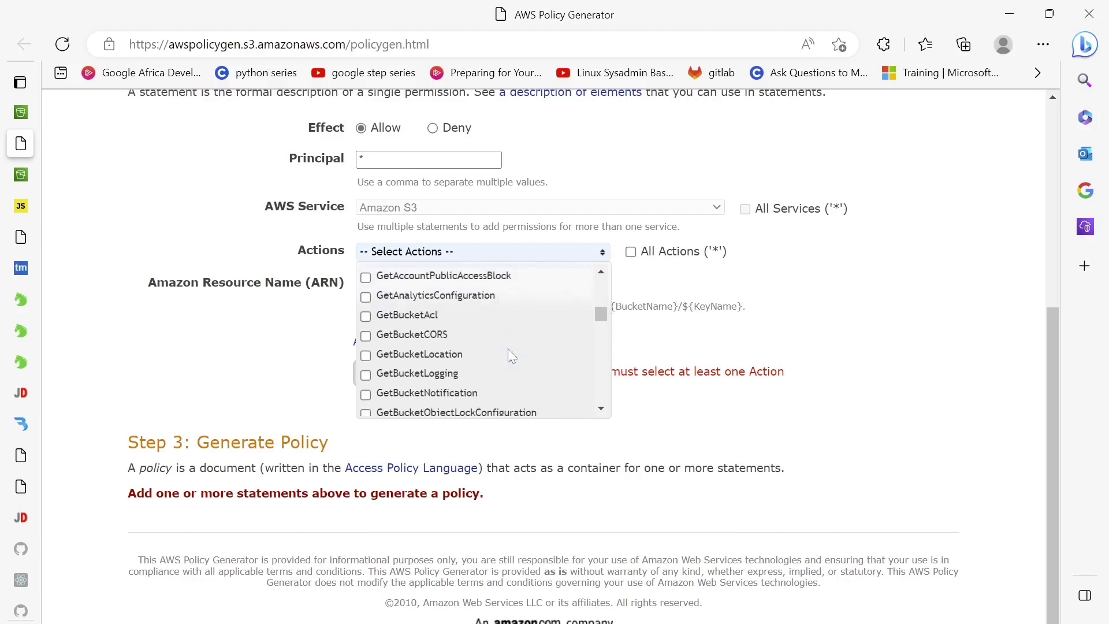
scroll(428, 328, "down", 8)
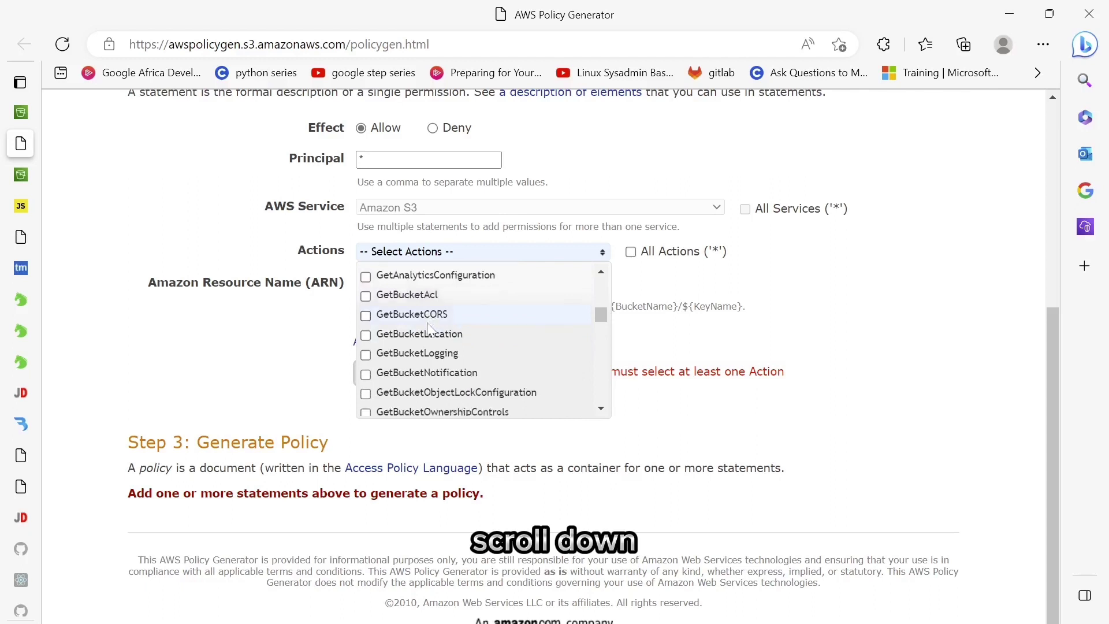
scroll(429, 328, "down", 3)
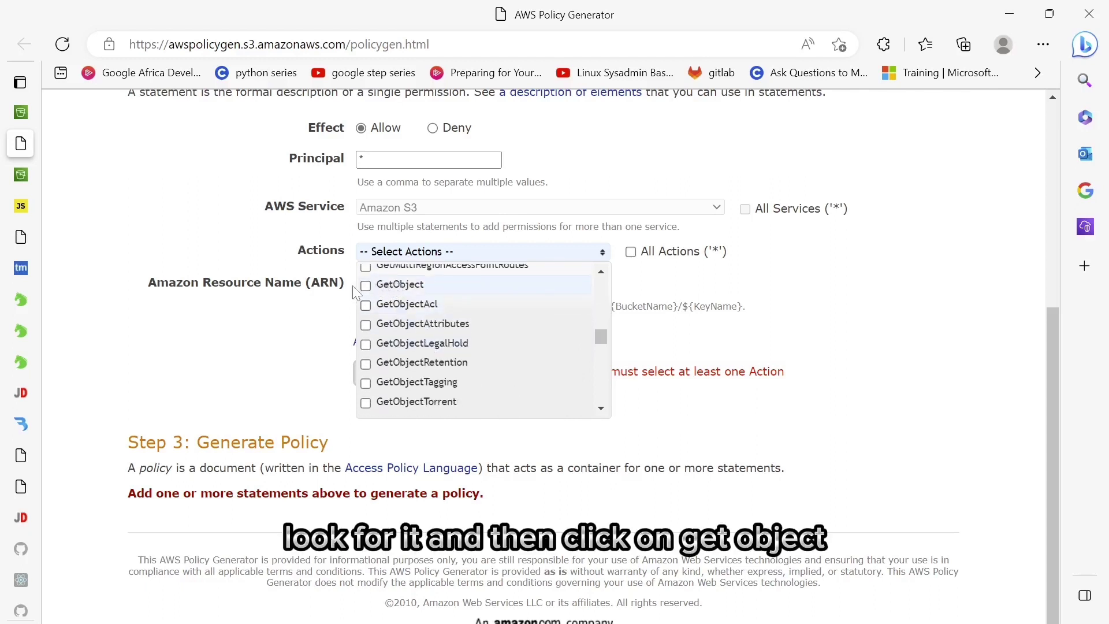
left_click(366, 285)
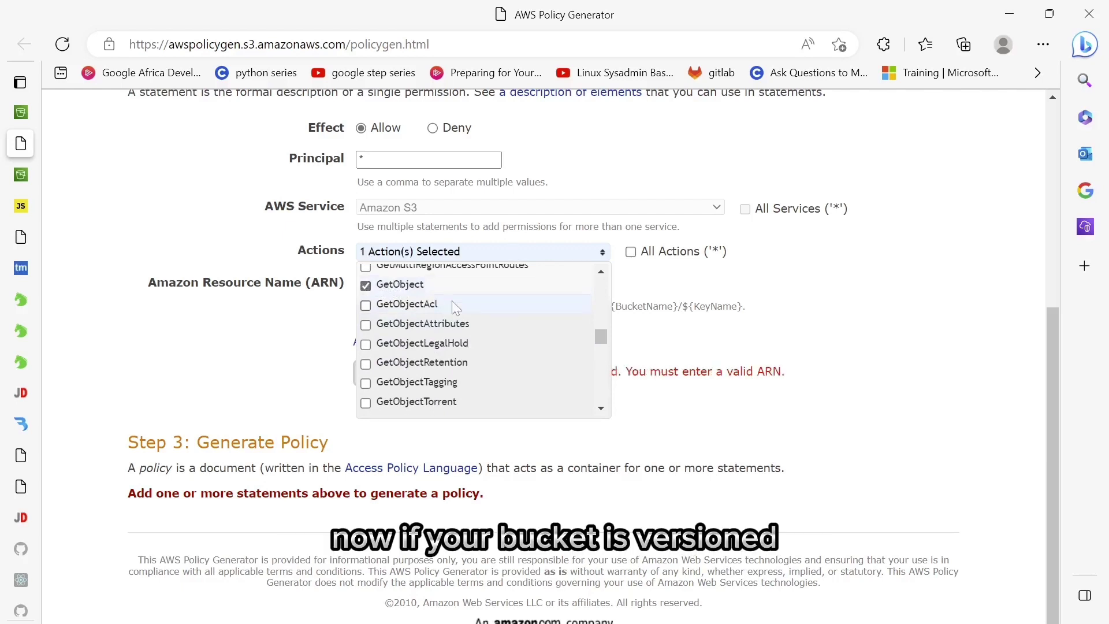
scroll(501, 342, "down", 1)
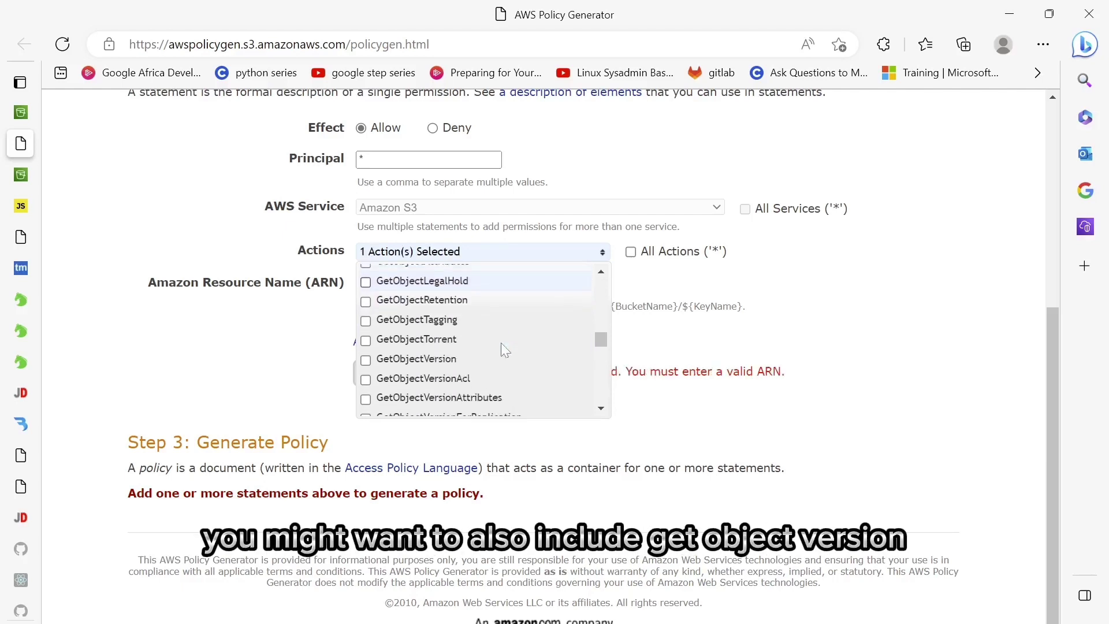
scroll(500, 342, "up", 1)
scroll(501, 342, "down", 1)
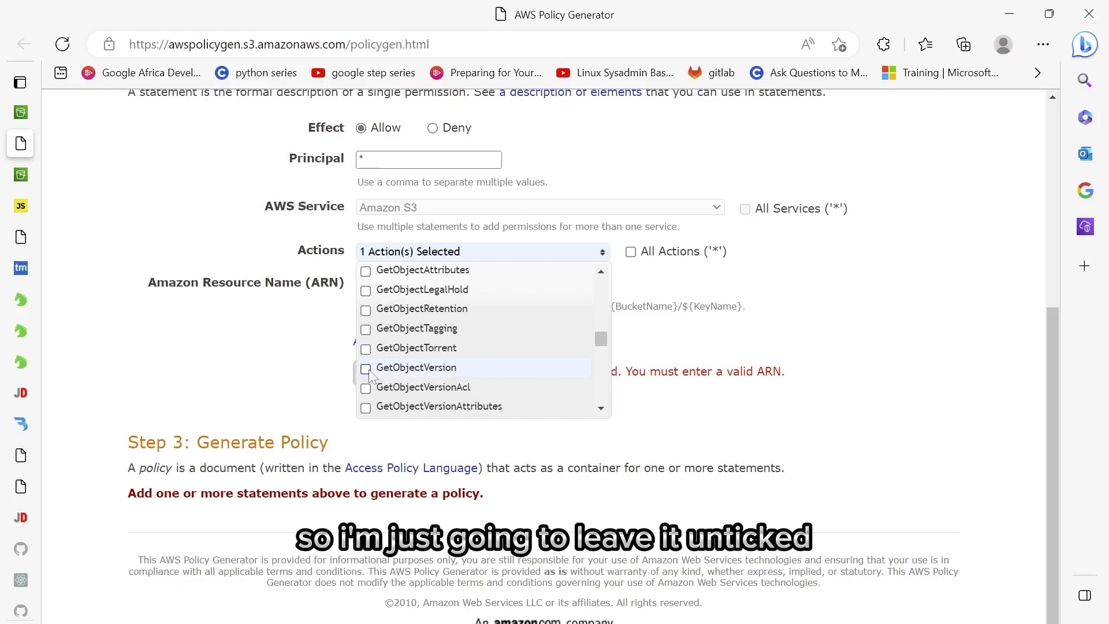
scroll(467, 383, "down", 1)
left_click(895, 298)
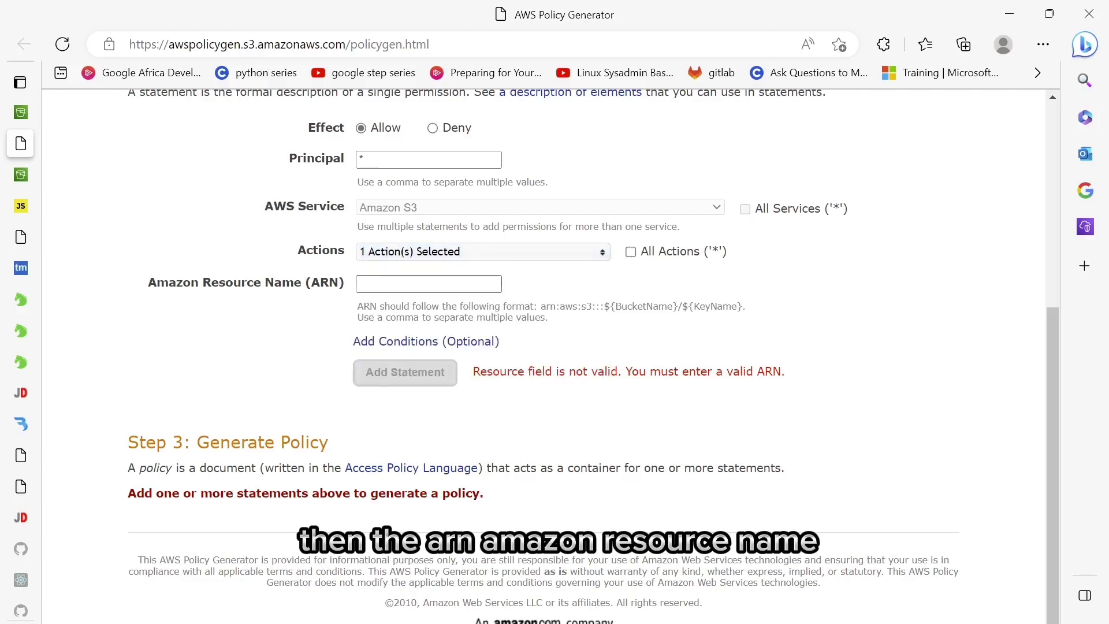
- Paste the testing bucket's ARN as the resource and add the statement
left_click(429, 284)
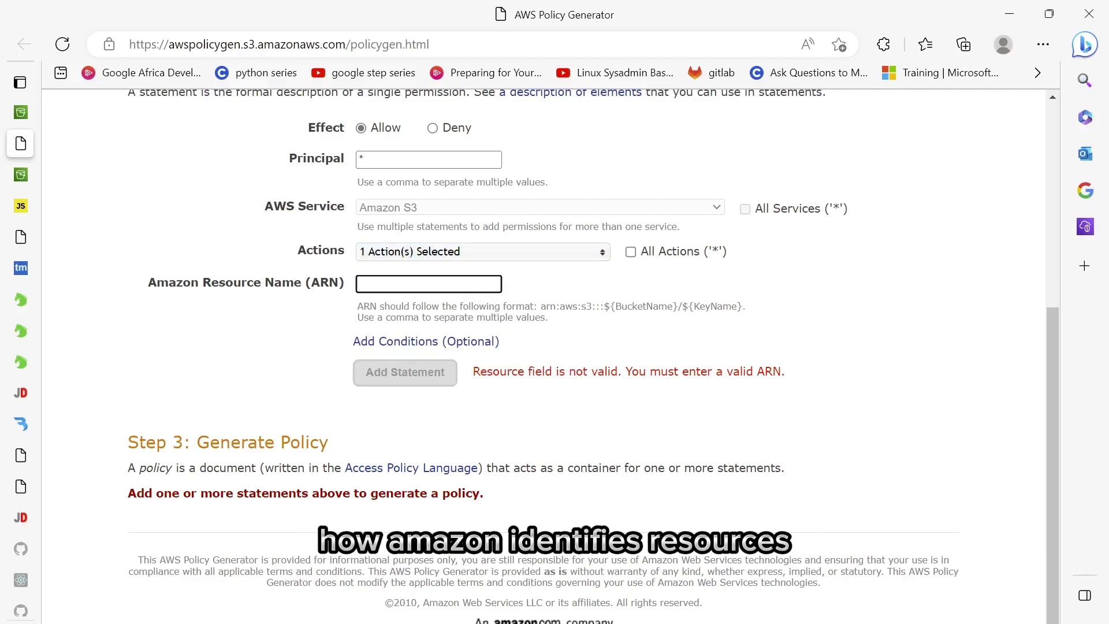
key("ctrl+v")
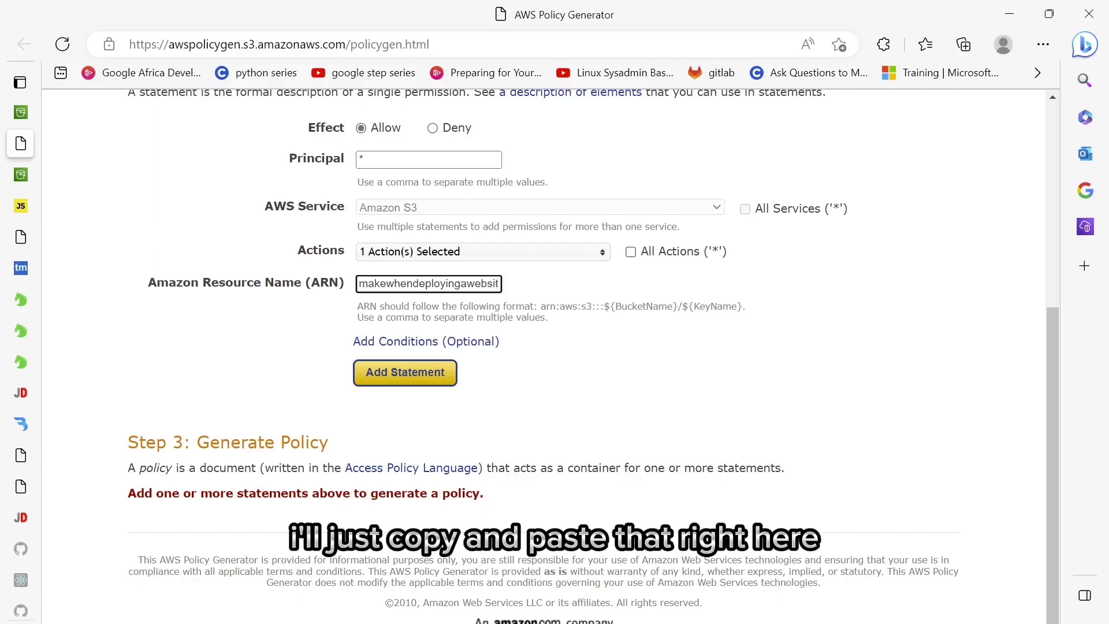
type("e")
scroll(675, 337, "down", 1)
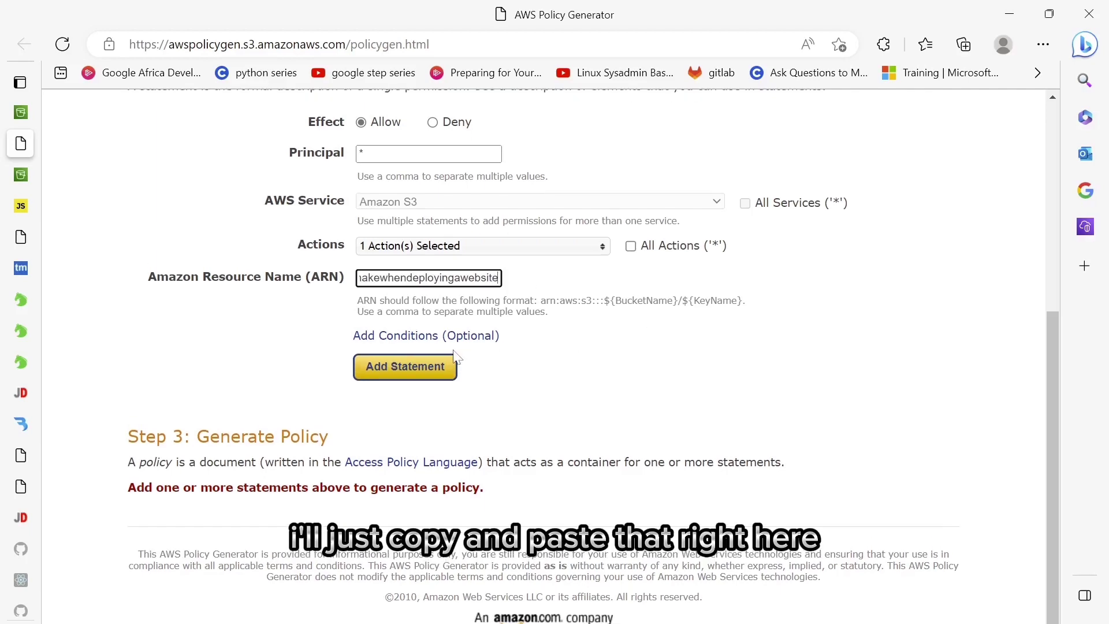
left_click(411, 366)
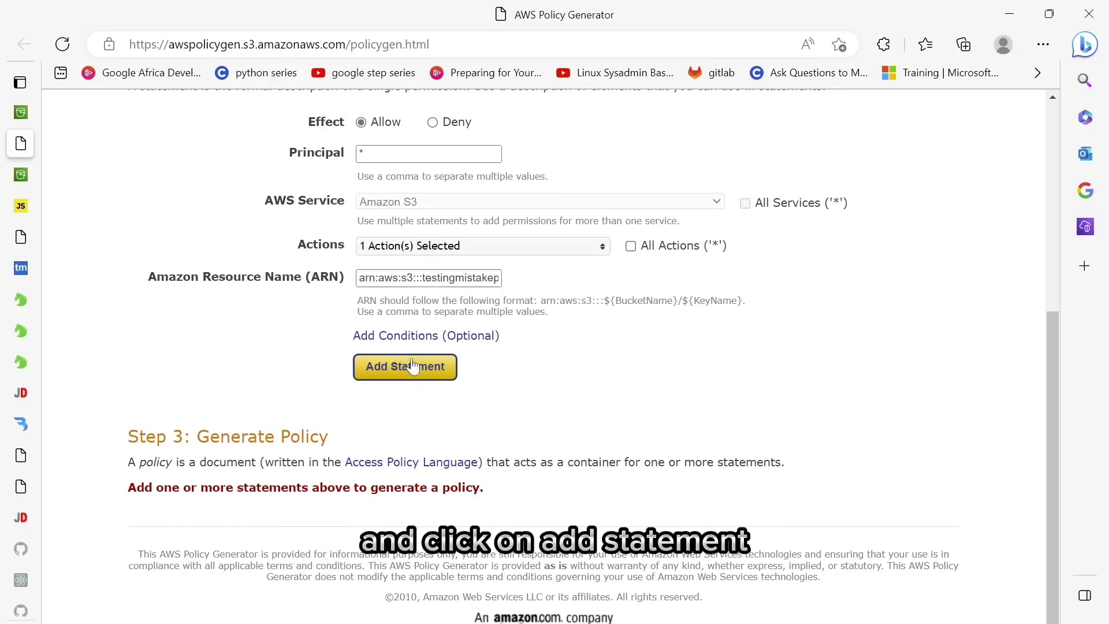
- Generate the policy JSON, extend its Resource with /*, and copy it into the S3 policy editor
left_click(436, 511)
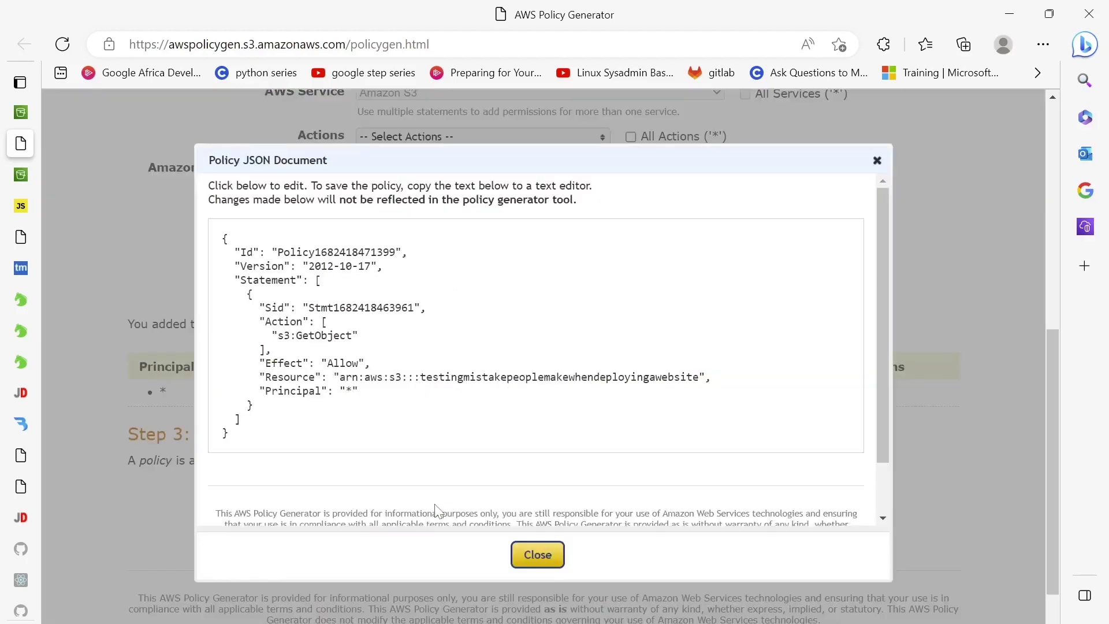
scroll(542, 347, "down", 1)
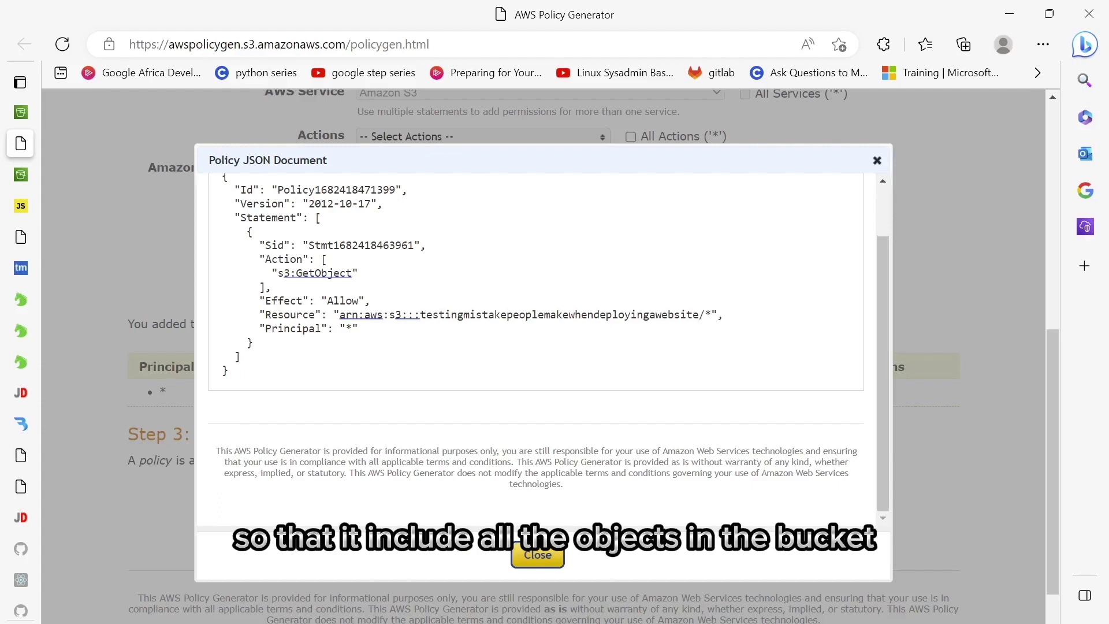
scroll(536, 349, "up", 1)
scroll(536, 350, "down", 1)
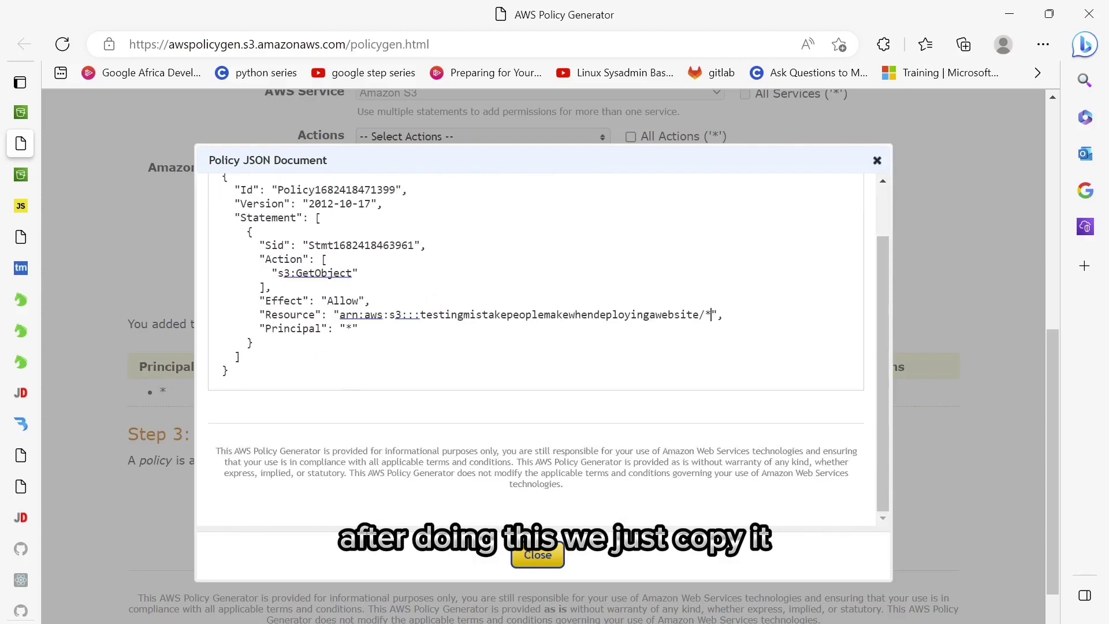
left_click_drag(228, 371, 219, 170)
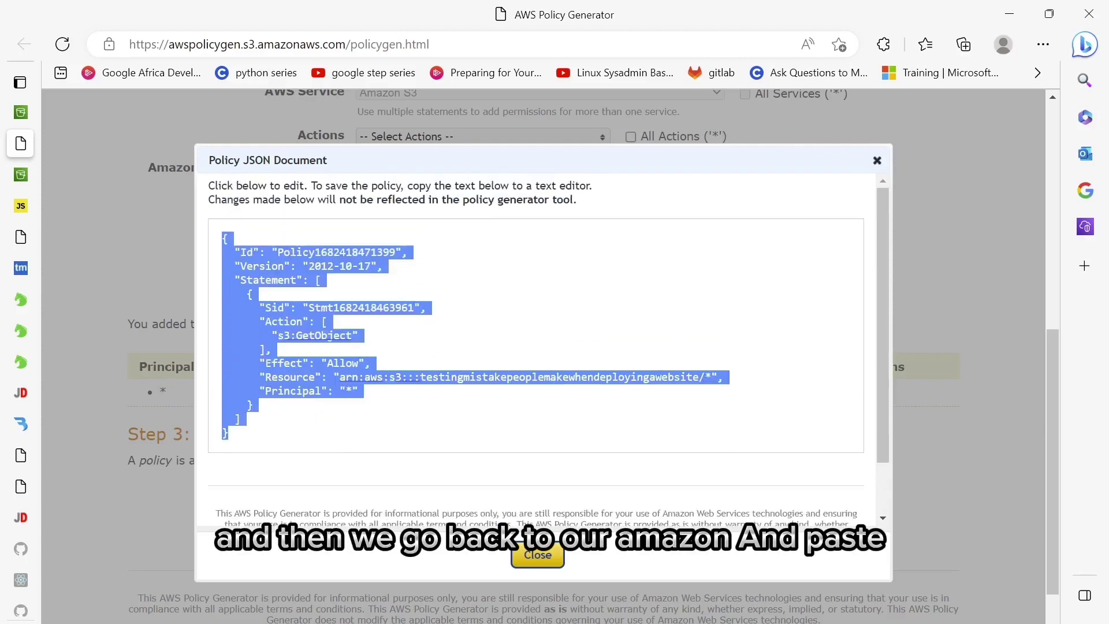
left_click(20, 112)
left_click(462, 381)
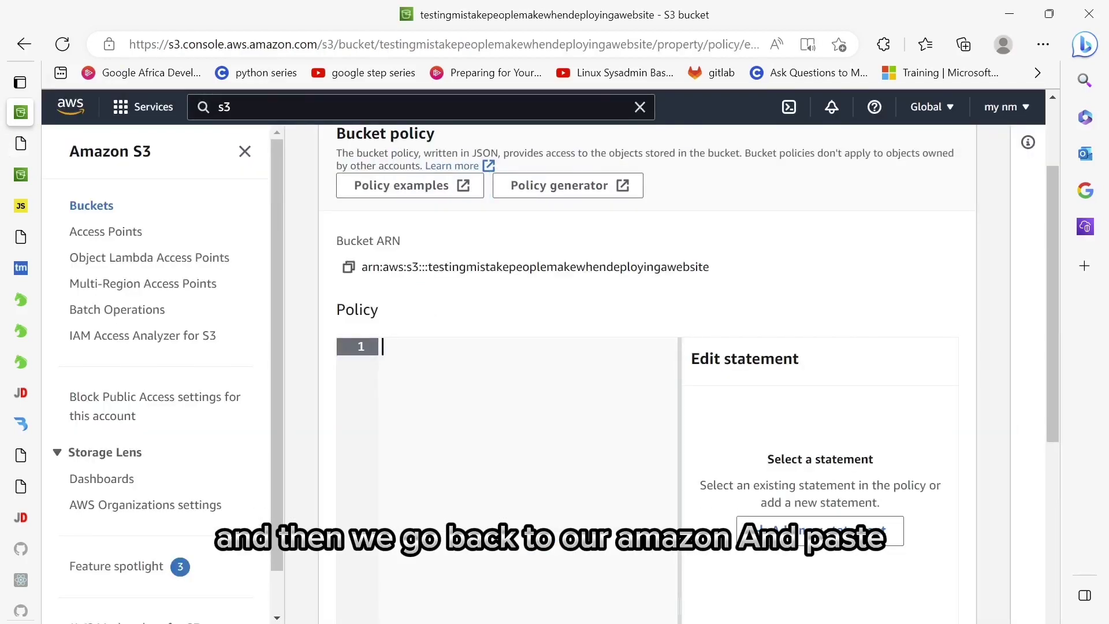
- Paste the generated GetObject policy into the bucket policy editor and save it
key("ctrl+v")
scroll(693, 376, "down", 5)
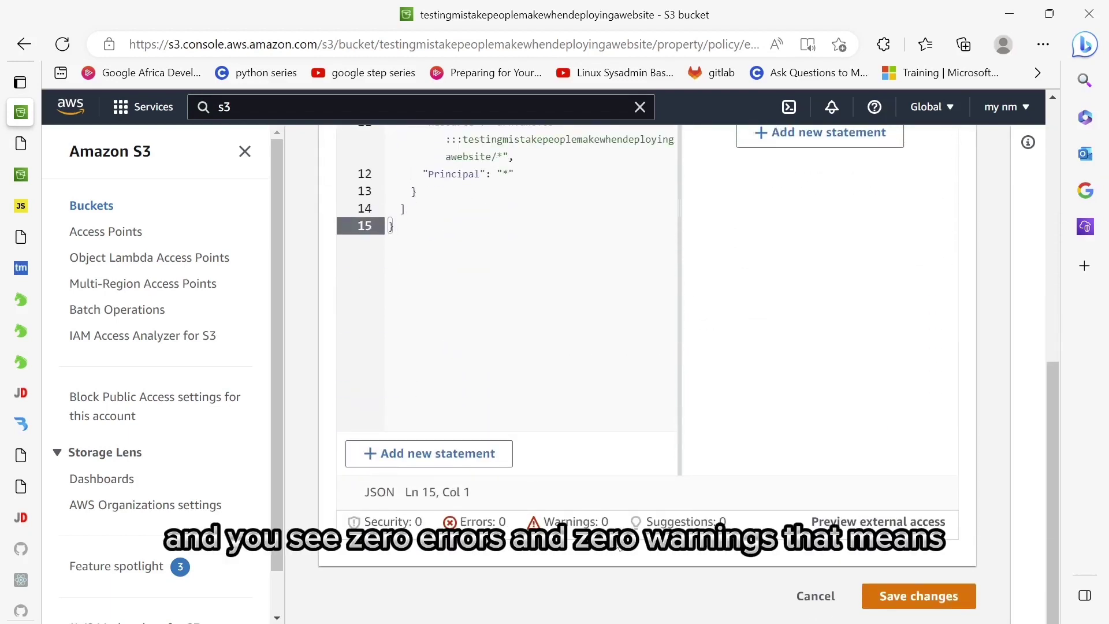
left_click(937, 598)
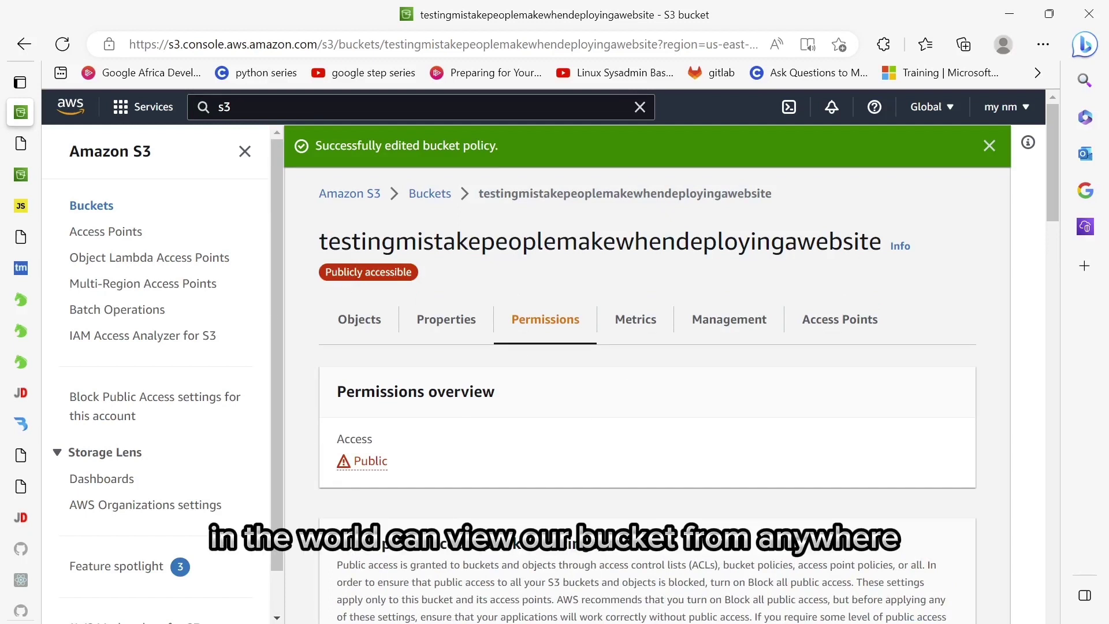
- Copy the static website endpoint URL from the bucket's Properties
left_click(455, 317)
scroll(456, 316, "down", 15)
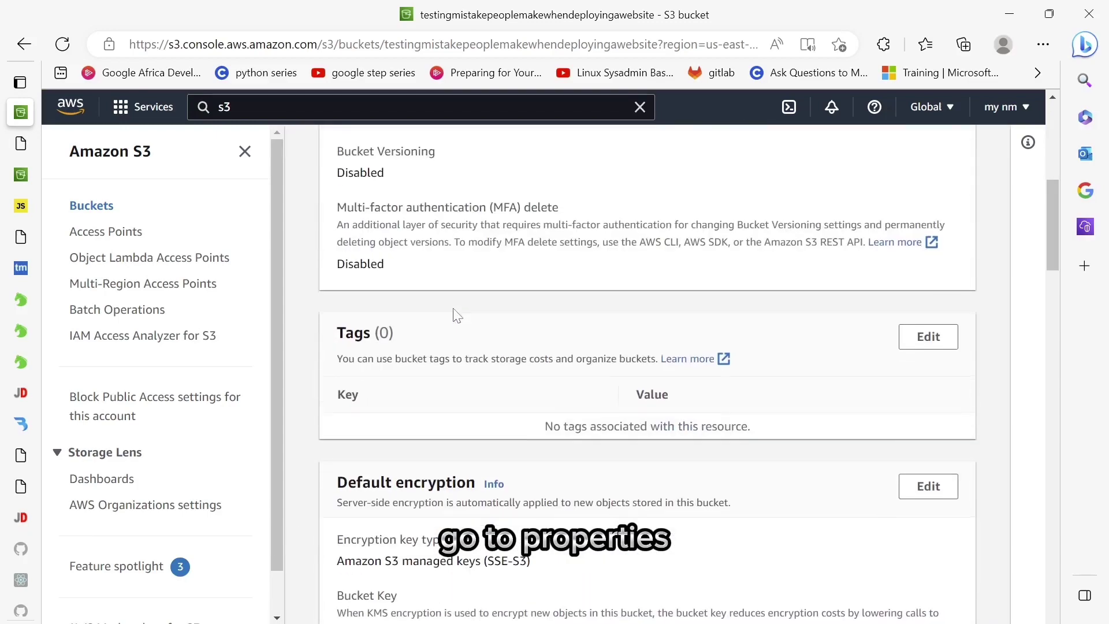
scroll(456, 316, "down", 8)
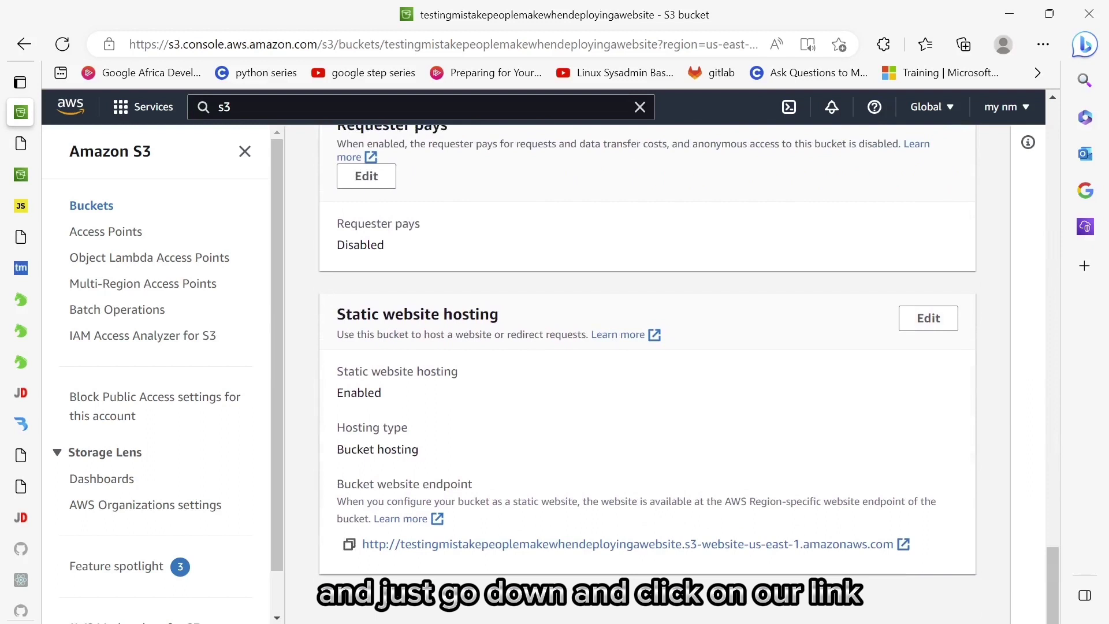
left_click(348, 545)
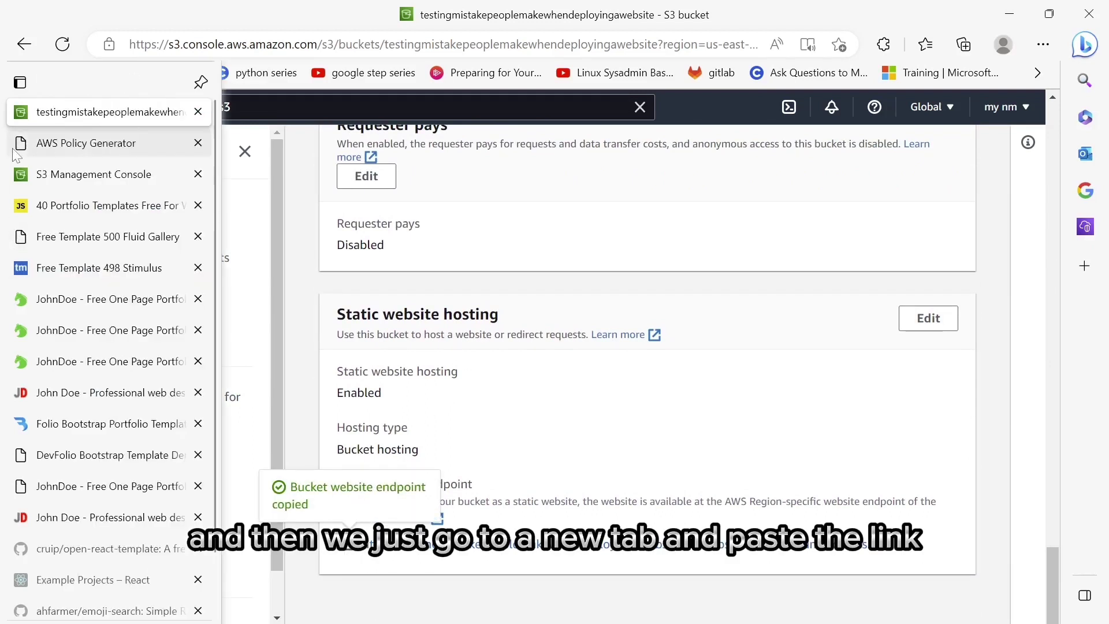
- Load the endpoint URL in the browser, which returns 404 Not Found for index.html
left_click(33, 148)
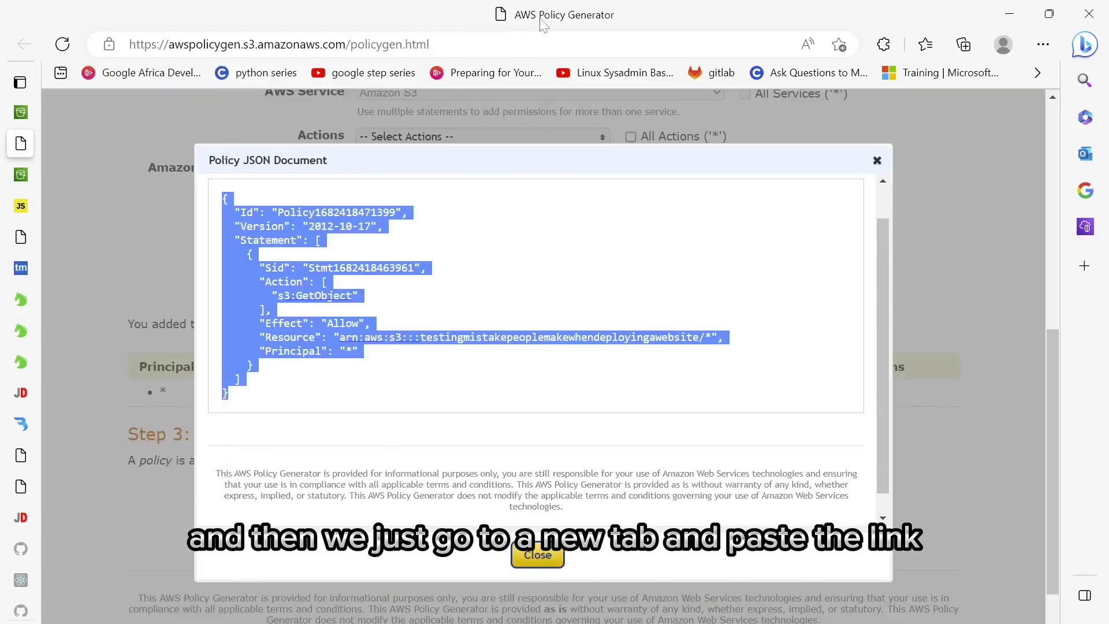
left_click(279, 45)
key("BackSpace")
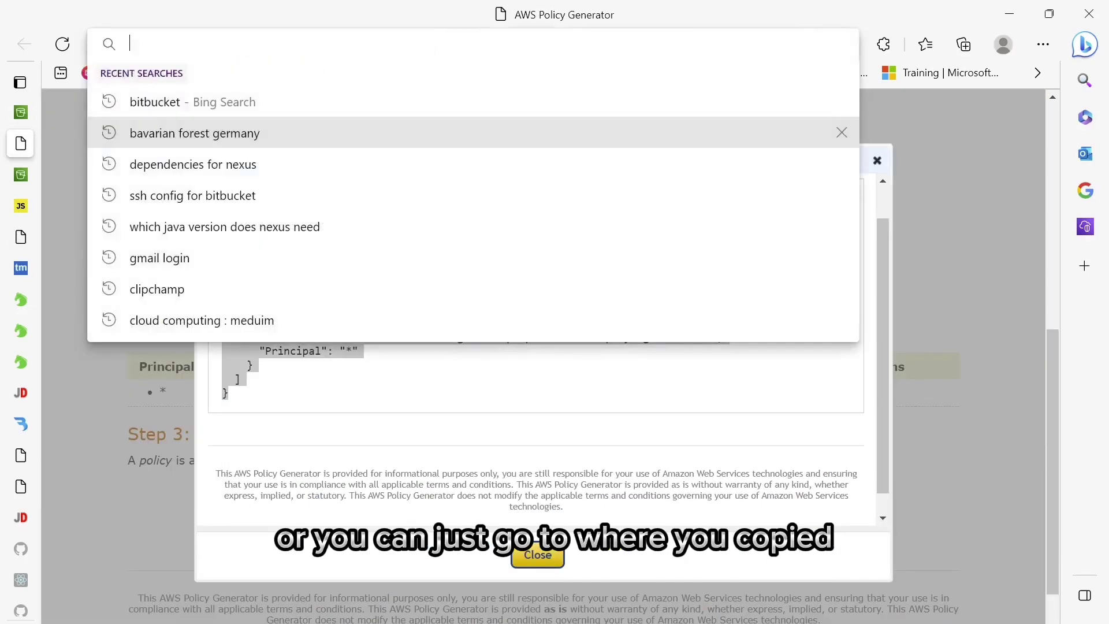
key("ctrl+v")
key("Return")
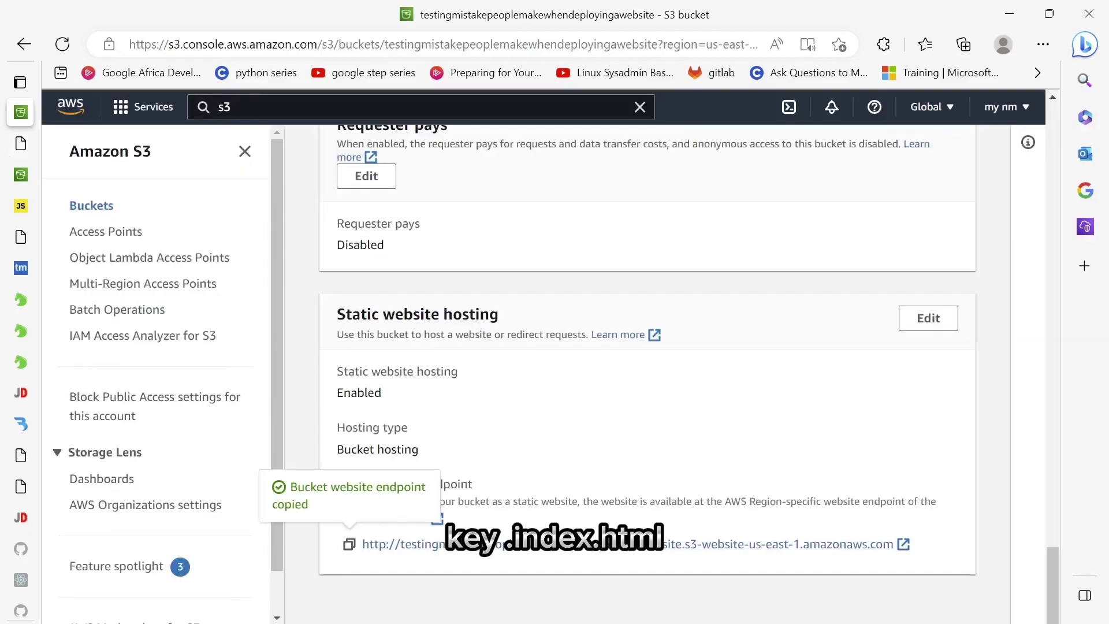
- Read the 404 NoSuchKey error reporting the missing index.html key
scroll(472, 336, "up", 20)
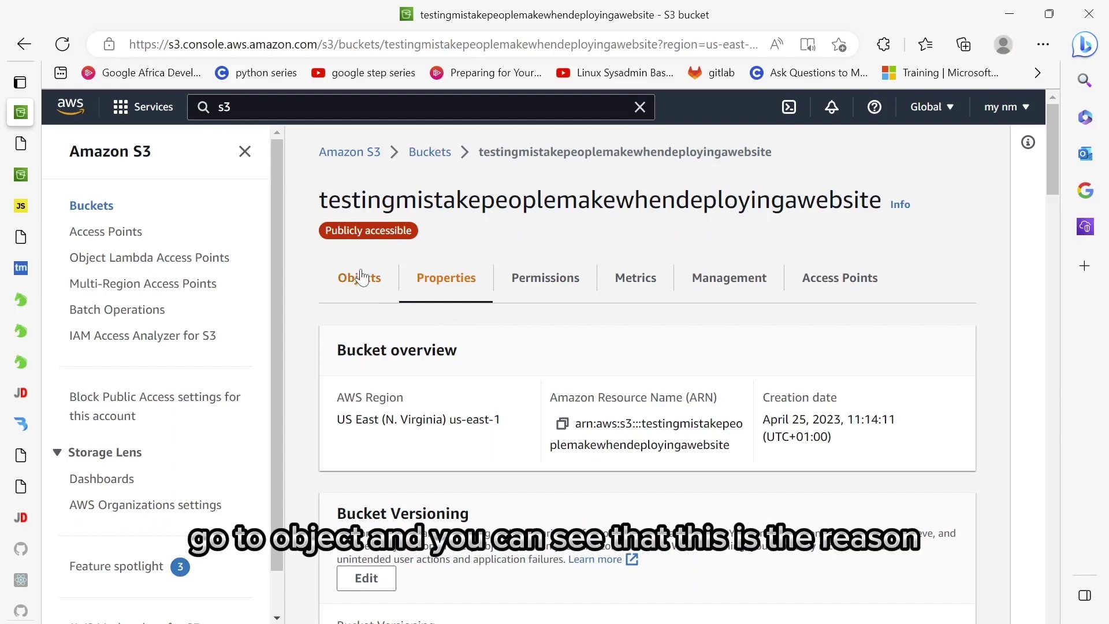
- Browse the bucket's objects and confirm index.html sits inside templatemo_500_fluid_gallery/, not the root
left_click(361, 278)
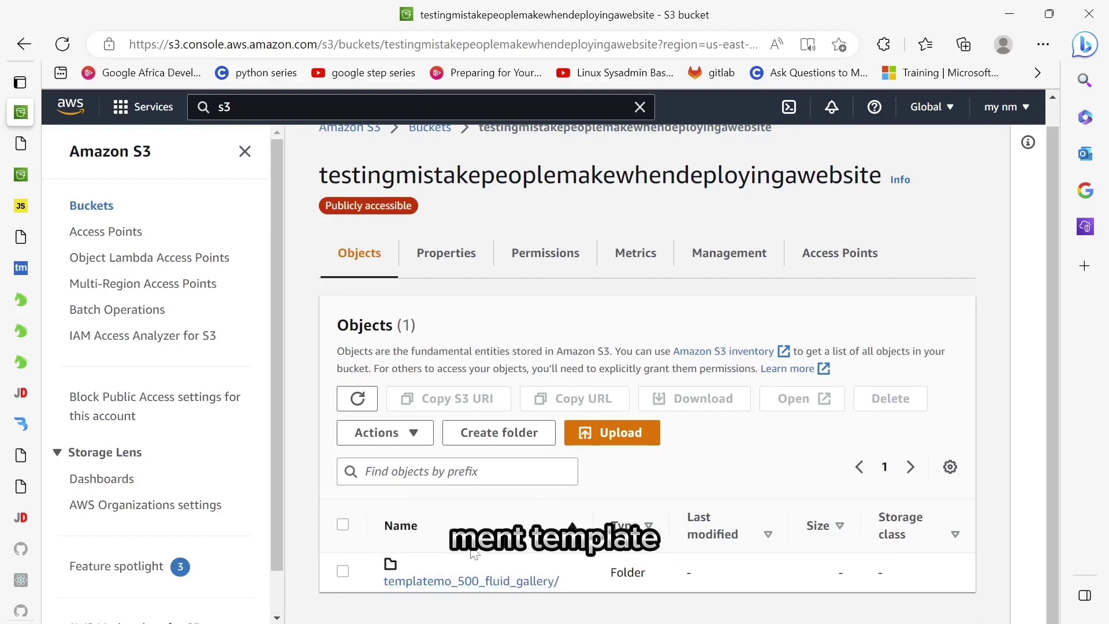
left_click(447, 575)
left_click_drag(446, 575, 479, 473)
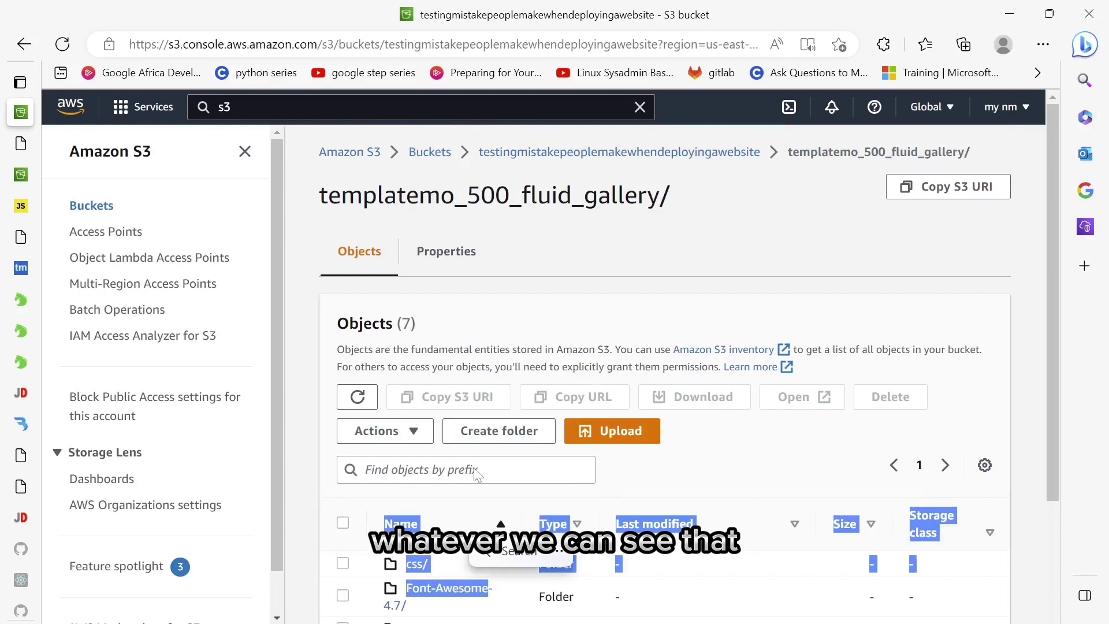
scroll(475, 473, "down", 3)
left_click(699, 228)
scroll(698, 228, "up", 2)
scroll(698, 227, "down", 2)
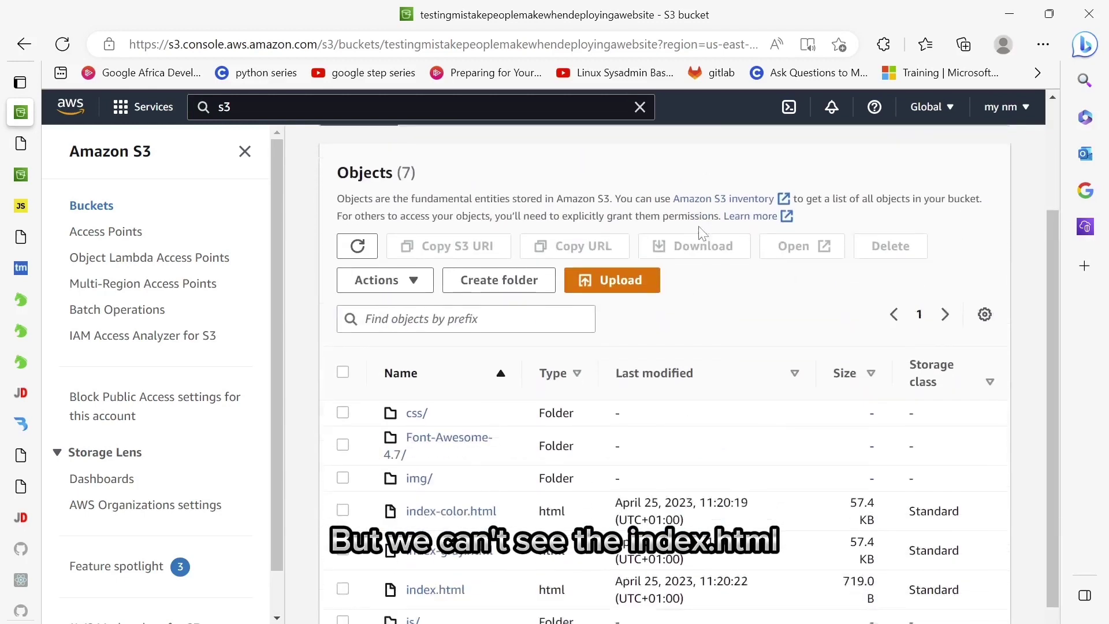
scroll(523, 411, "down", 1)
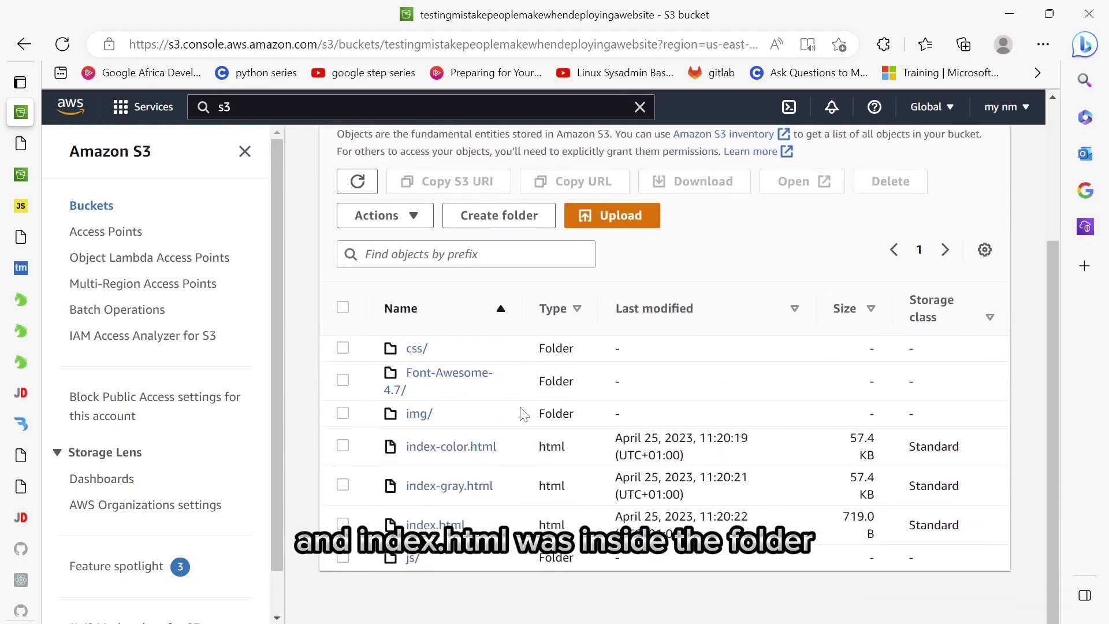
scroll(606, 289, "up", 1)
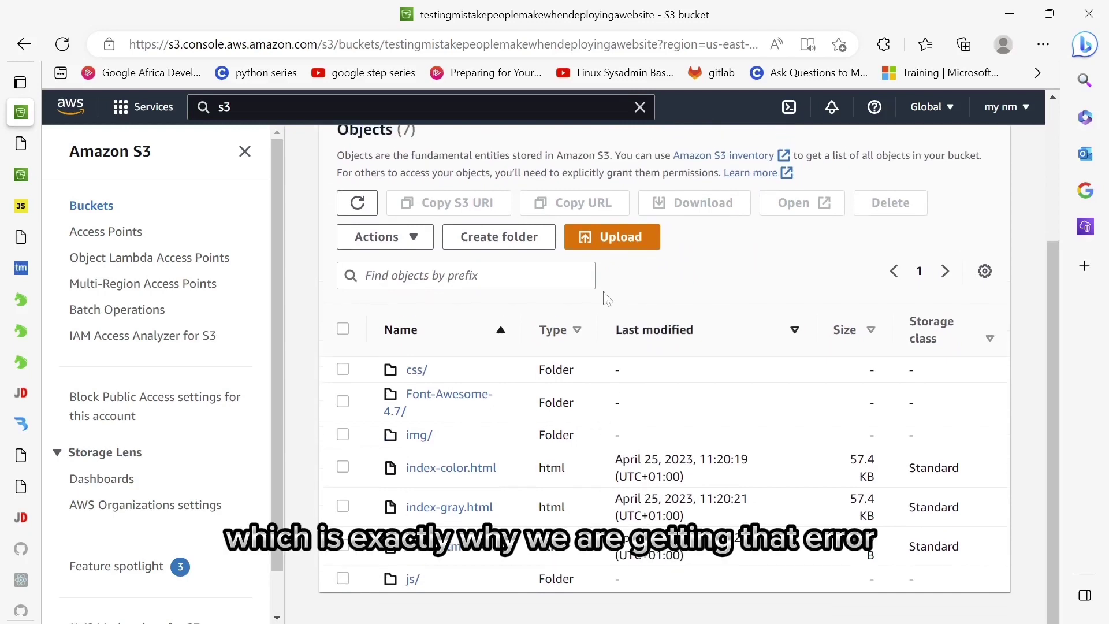
scroll(601, 283, "up", 5)
scroll(591, 264, "down", 1)
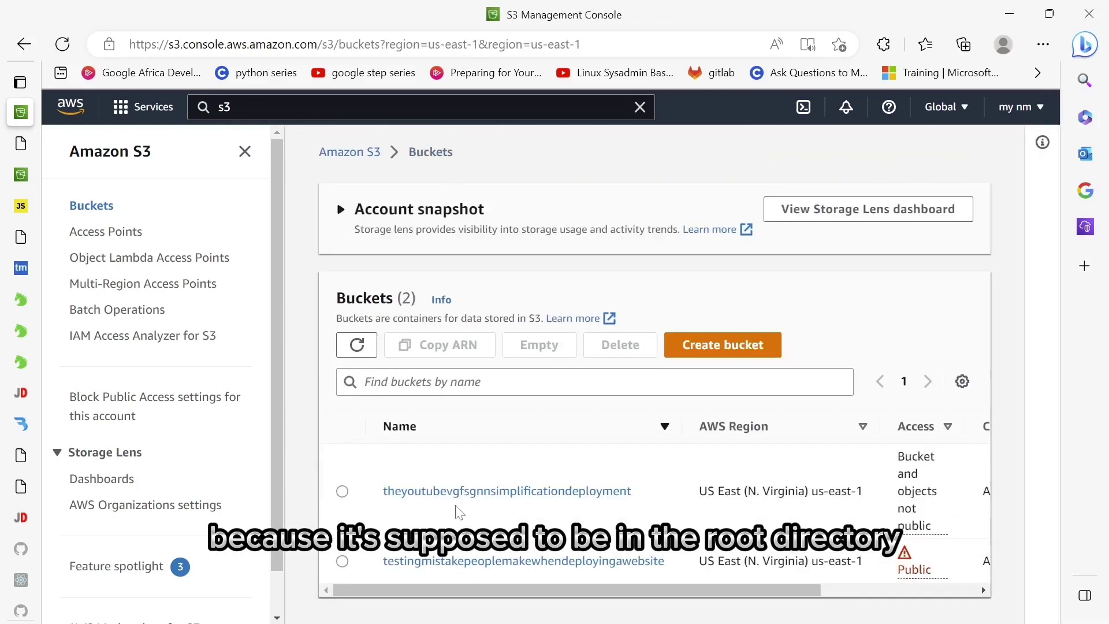
- Open the theyoutubevgfsgnnsimplificationdeployment bucket's Properties
left_click(571, 495)
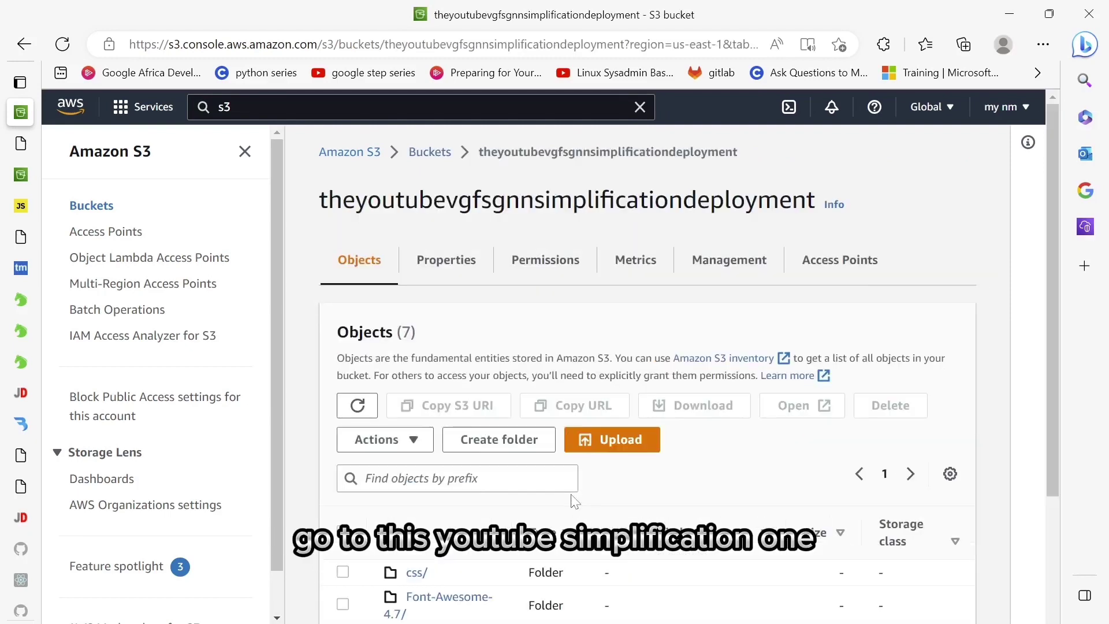
scroll(575, 501, "down", 3)
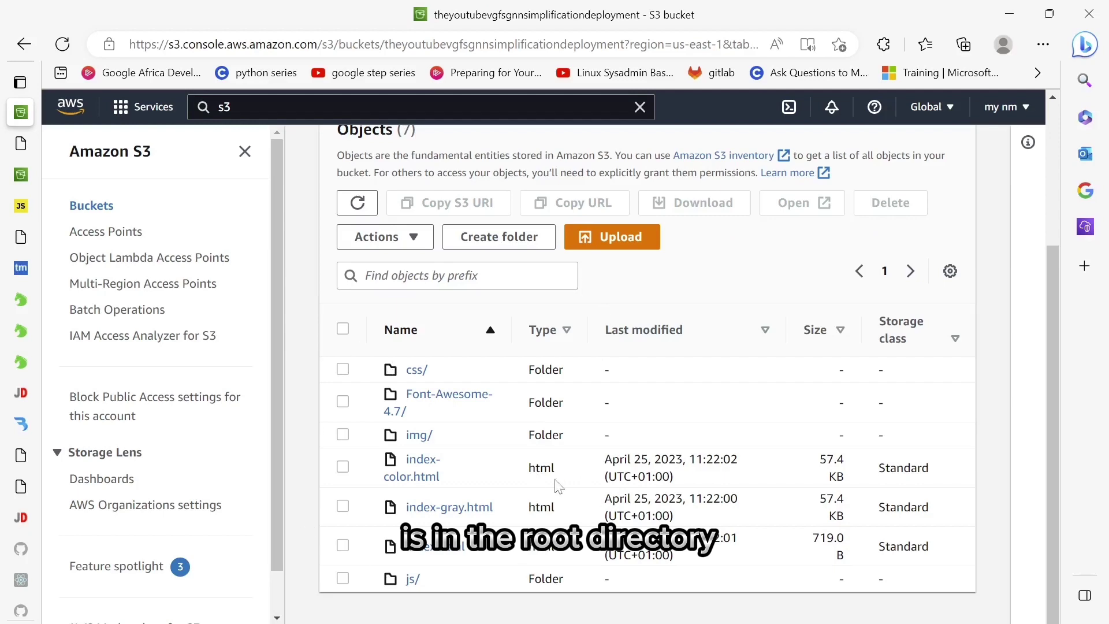
scroll(635, 404, "up", 4)
left_click(457, 261)
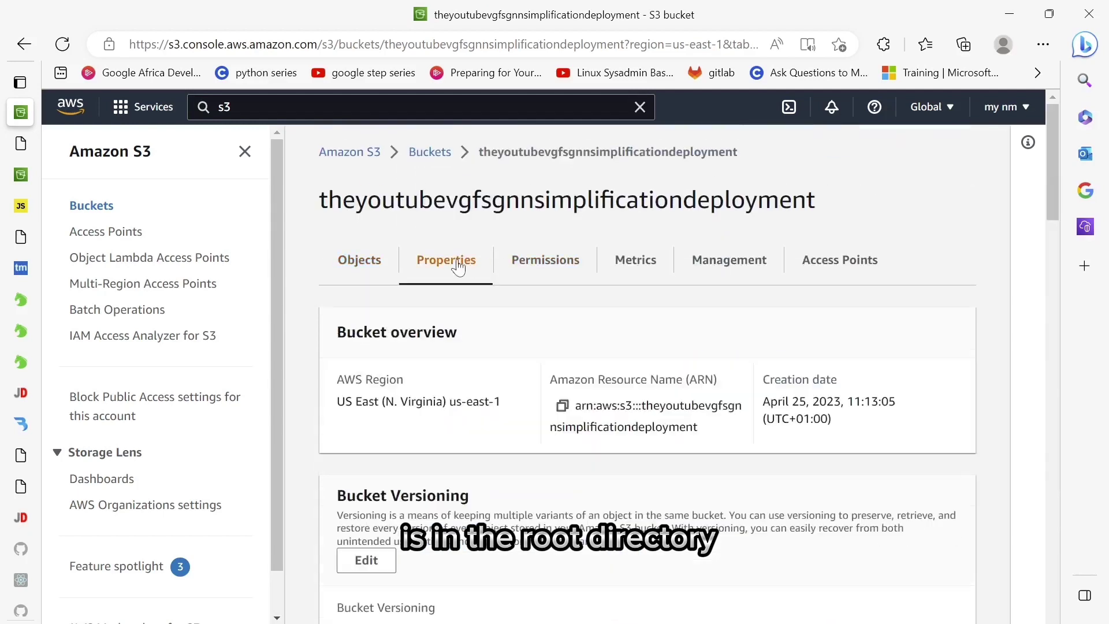
scroll(527, 382, "down", 10)
scroll(527, 381, "down", 1)
- Enable static website hosting with index.html as both index and error document
left_click(928, 473)
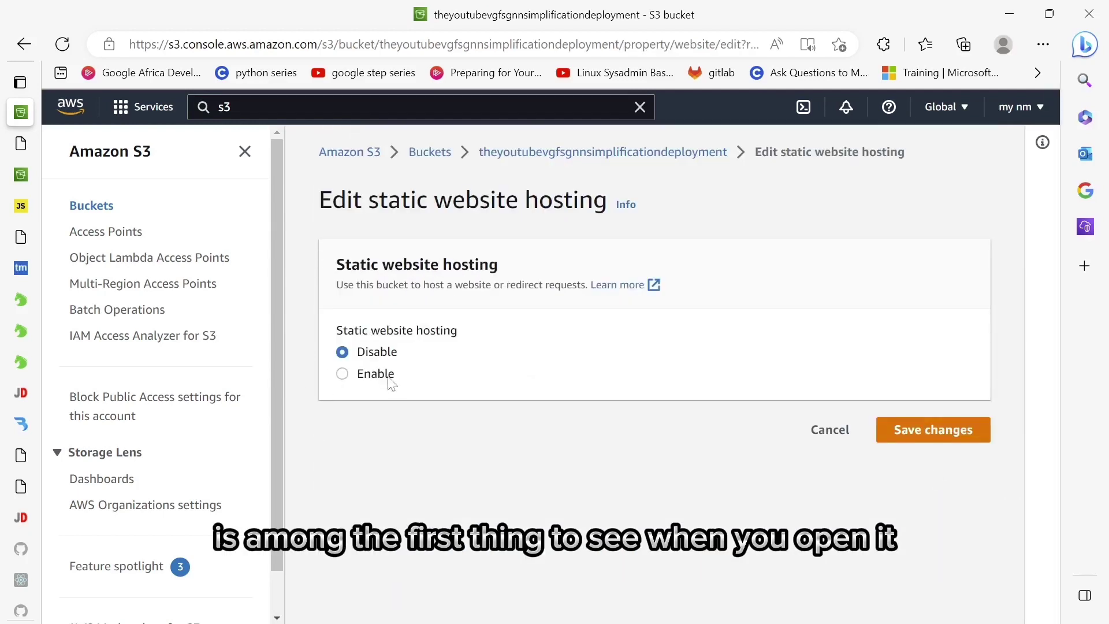
left_click(390, 381)
scroll(391, 384, "down", 5)
left_click(520, 360)
type("index.html")
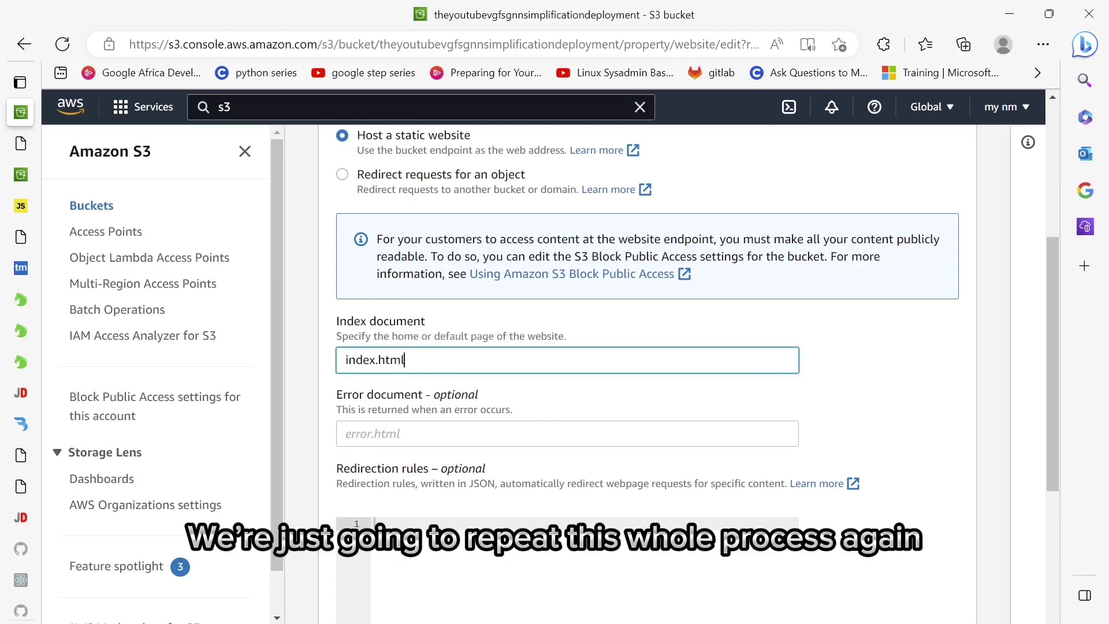
key("Tab")
type("index.html")
scroll(635, 347, "down", 5)
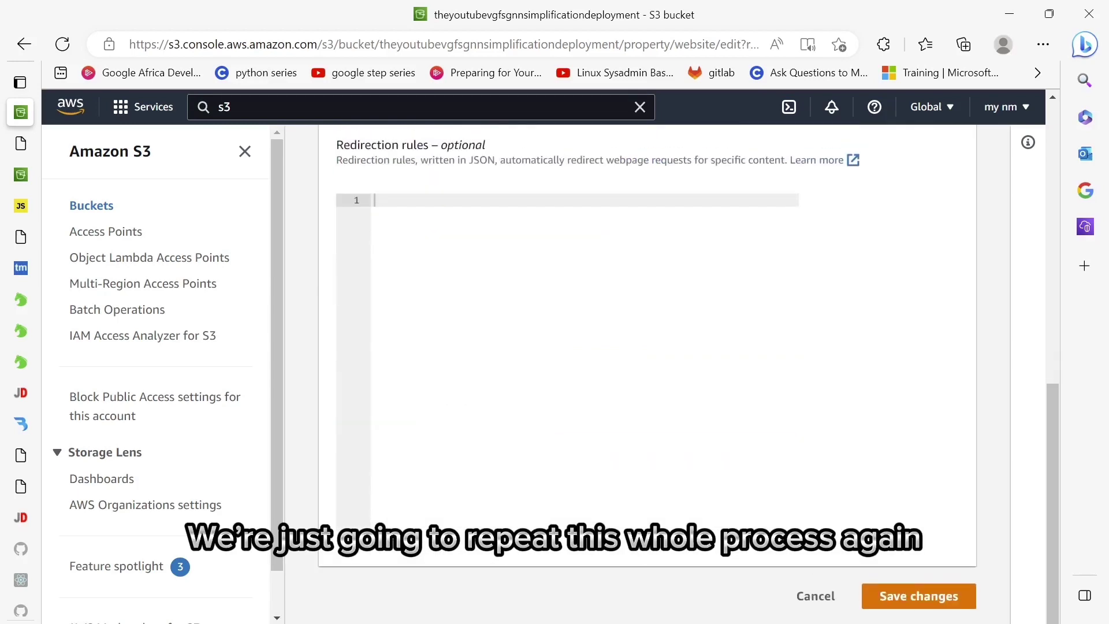
left_click(907, 594)
left_click(554, 278)
scroll(410, 313, "down", 5)
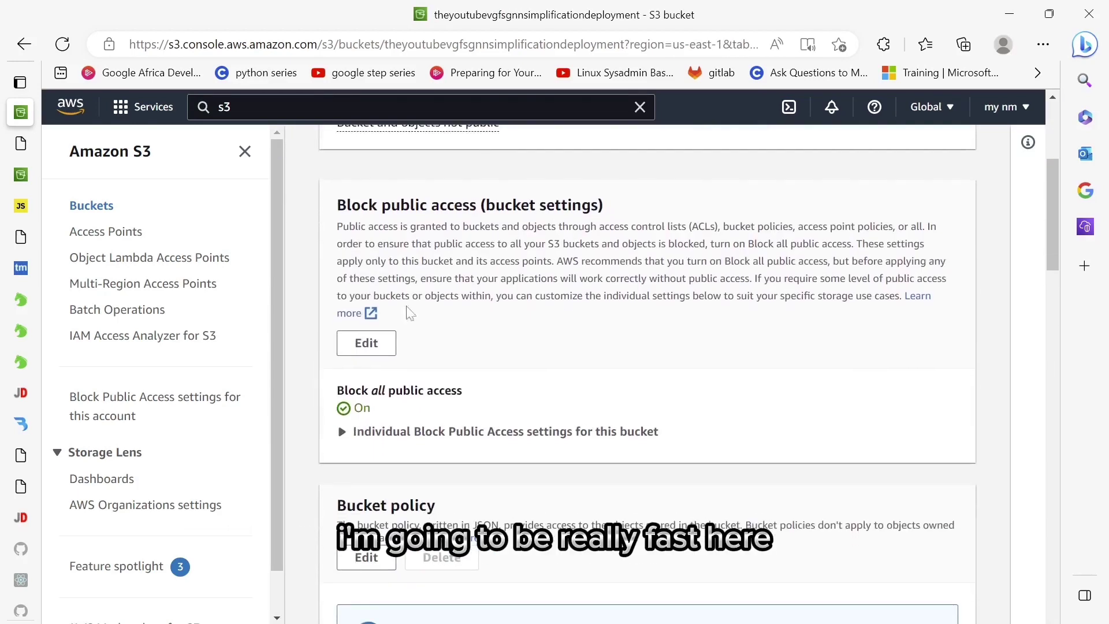
- Turn off Block all public access for the bucket, confirming the change
left_click(373, 344)
left_click(344, 205)
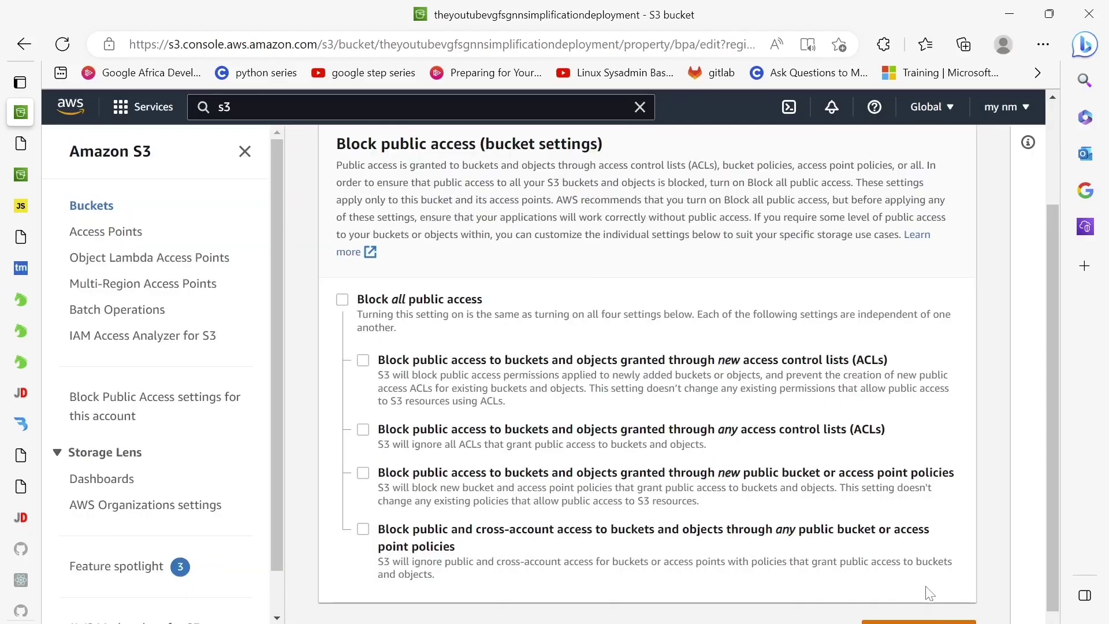
left_click(920, 594)
key("Escape")
left_click(921, 595)
type("confirm")
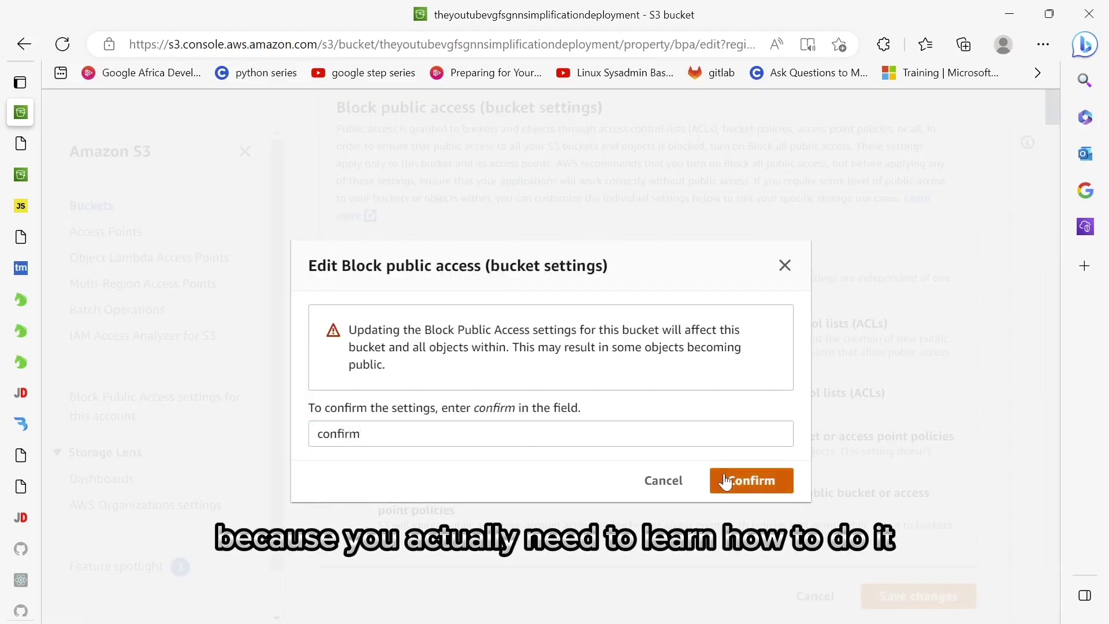
left_click(726, 481)
- Open the bucket policy editor and copy the bucket's ARN
scroll(693, 483, "down", 5)
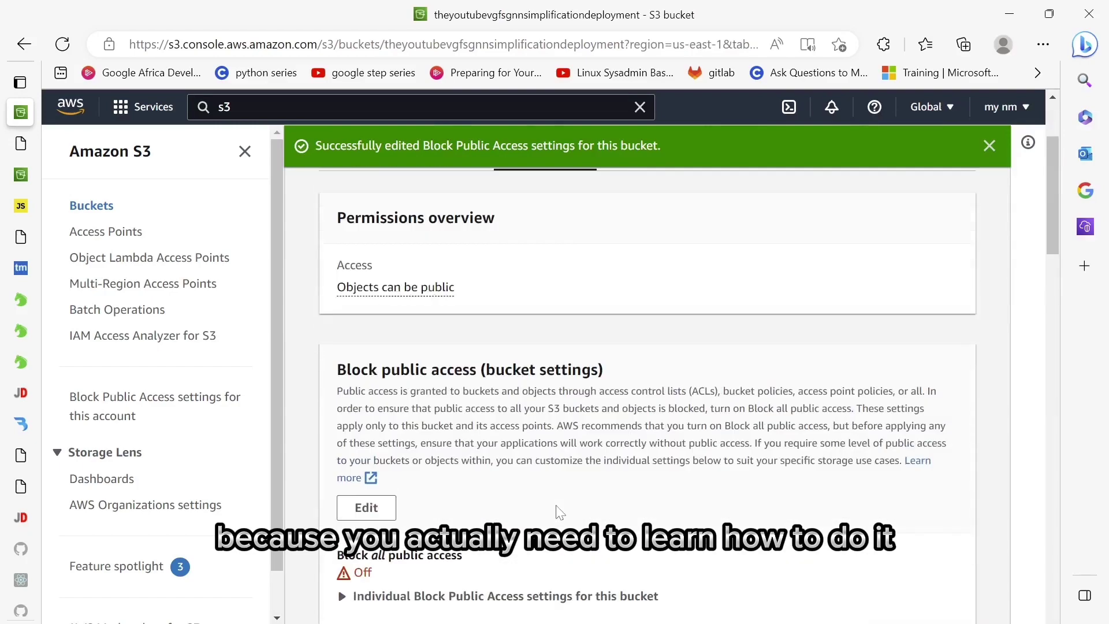
left_click(367, 550)
scroll(636, 347, "down", 2)
left_click(349, 255)
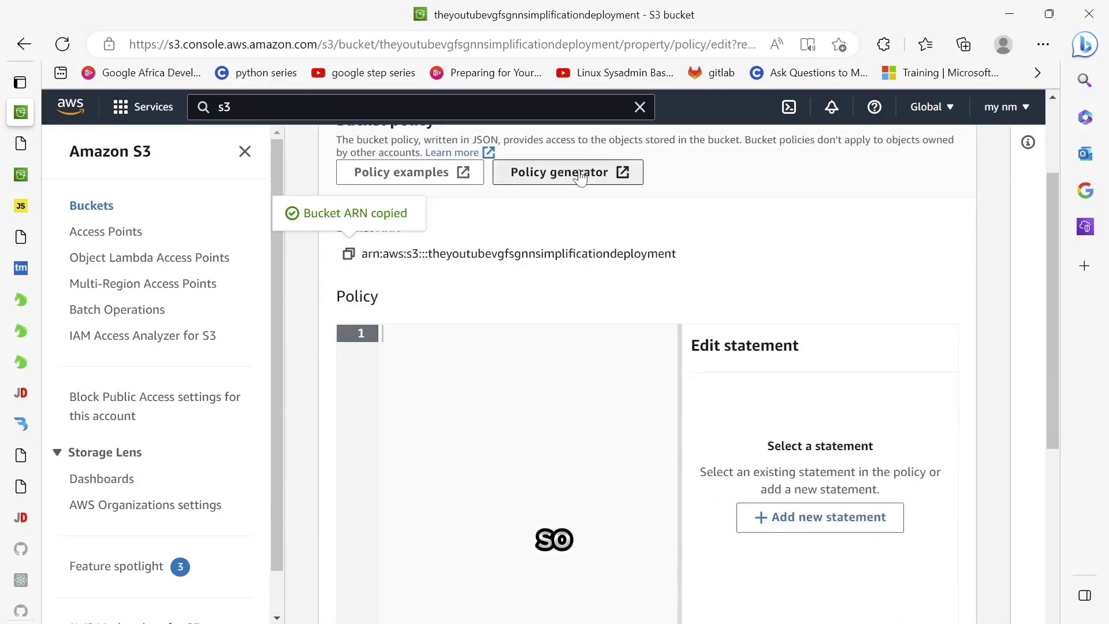
- Build an S3 Bucket Policy statement allowing GetObject in the Policy Generator
left_click(564, 172)
left_click(466, 365)
left_click(427, 397)
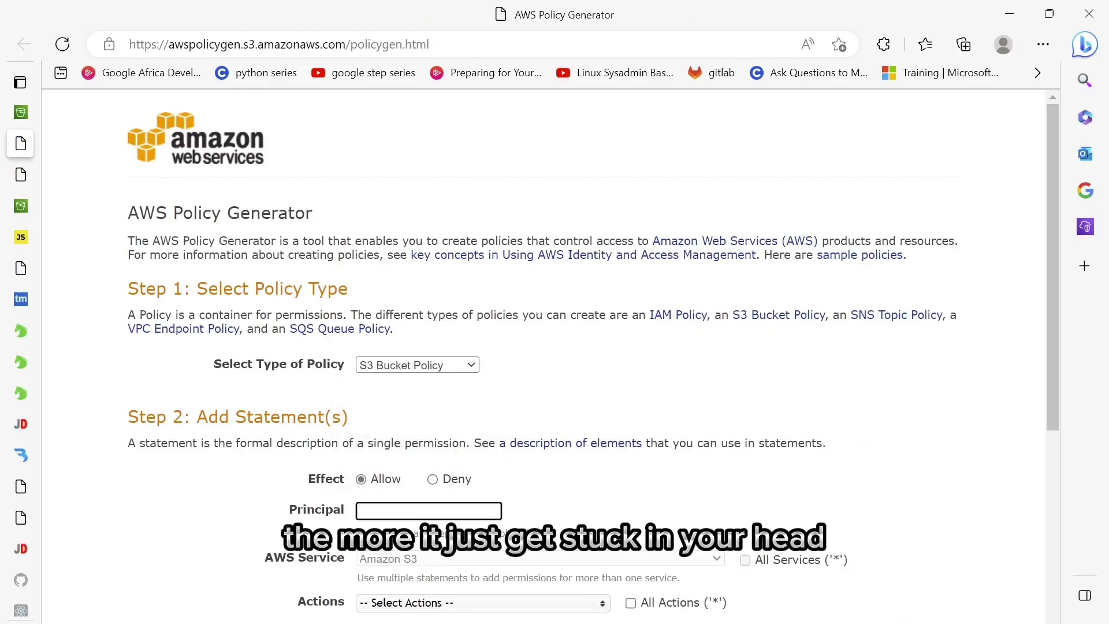
scroll(543, 346, "down", 3)
left_click(482, 405)
scroll(516, 523, "down", 10)
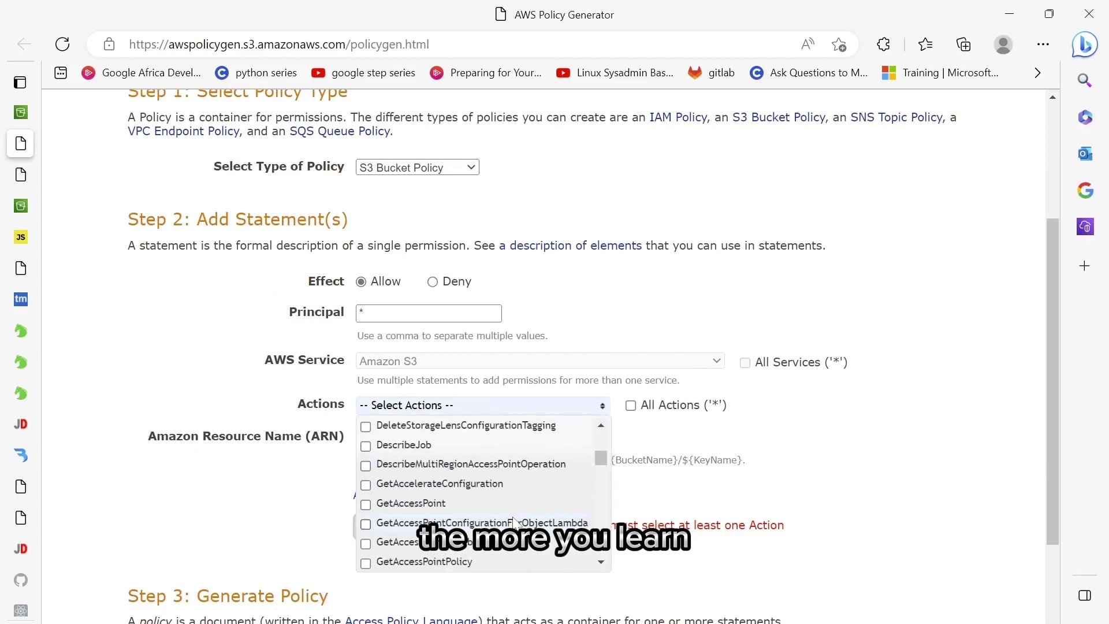
scroll(497, 515, "down", 3)
left_click(808, 482)
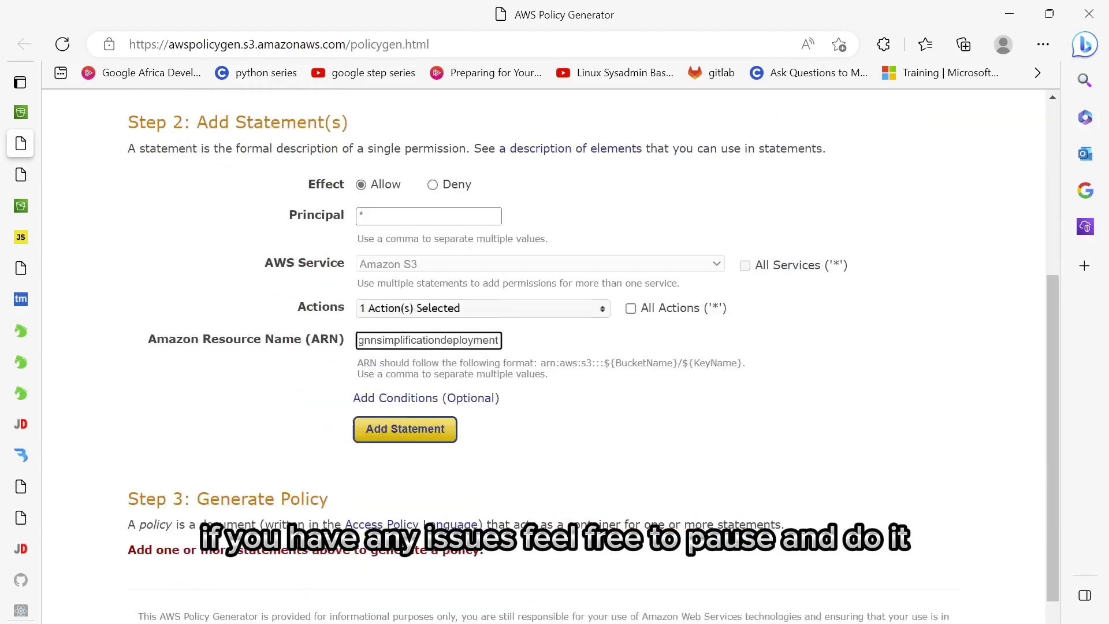
- Add the statement, generate the policy JSON and select all of it
left_click(423, 421)
left_click(452, 480)
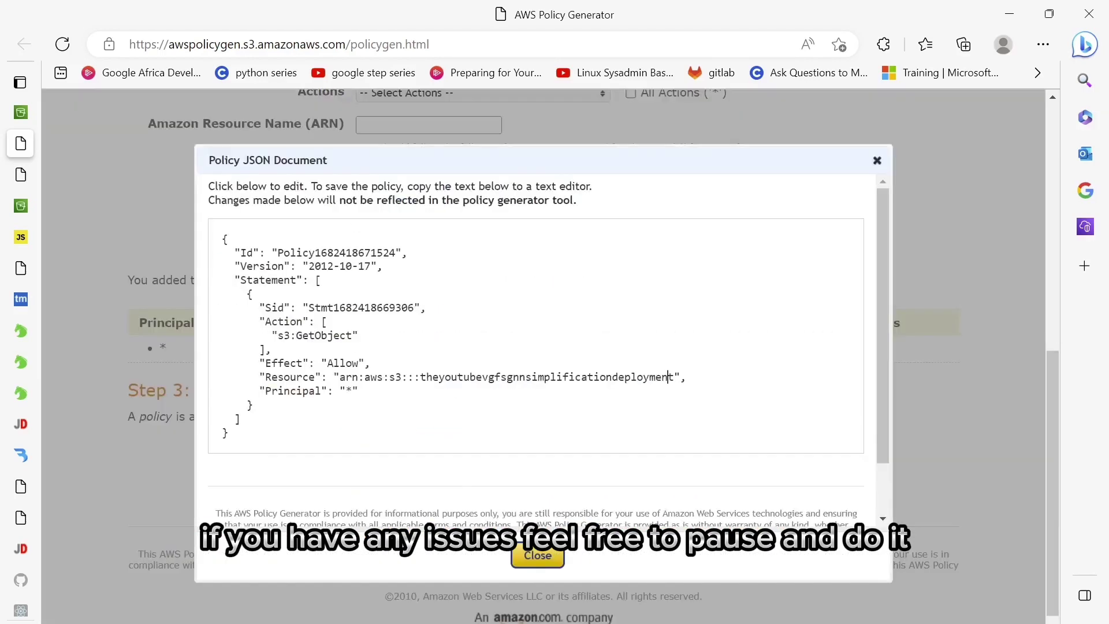
key("ctrl+a")
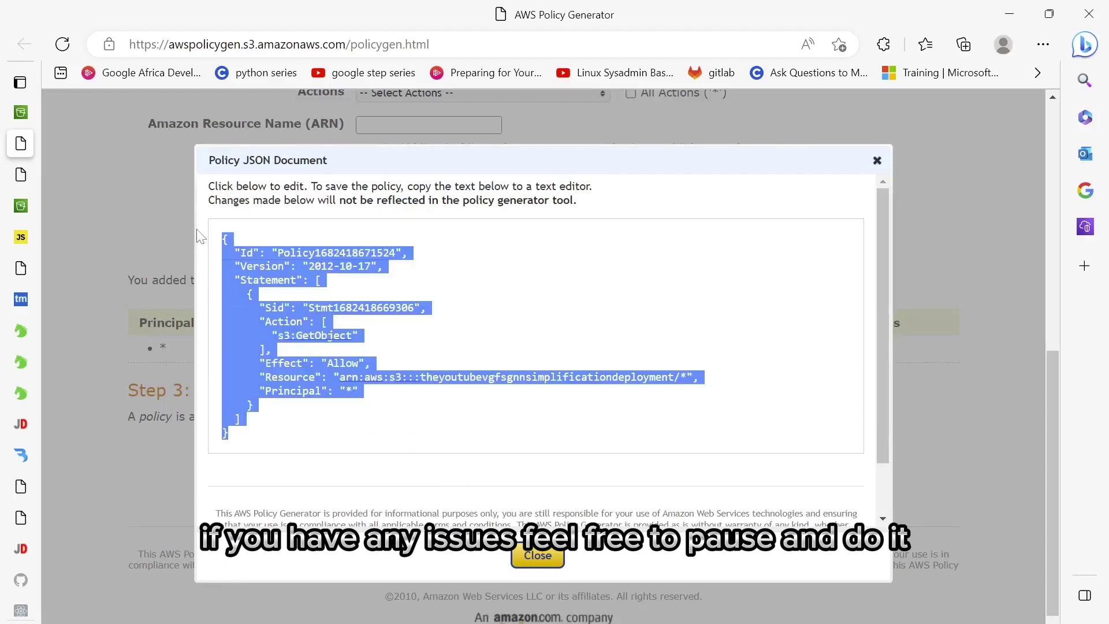
left_click(21, 205)
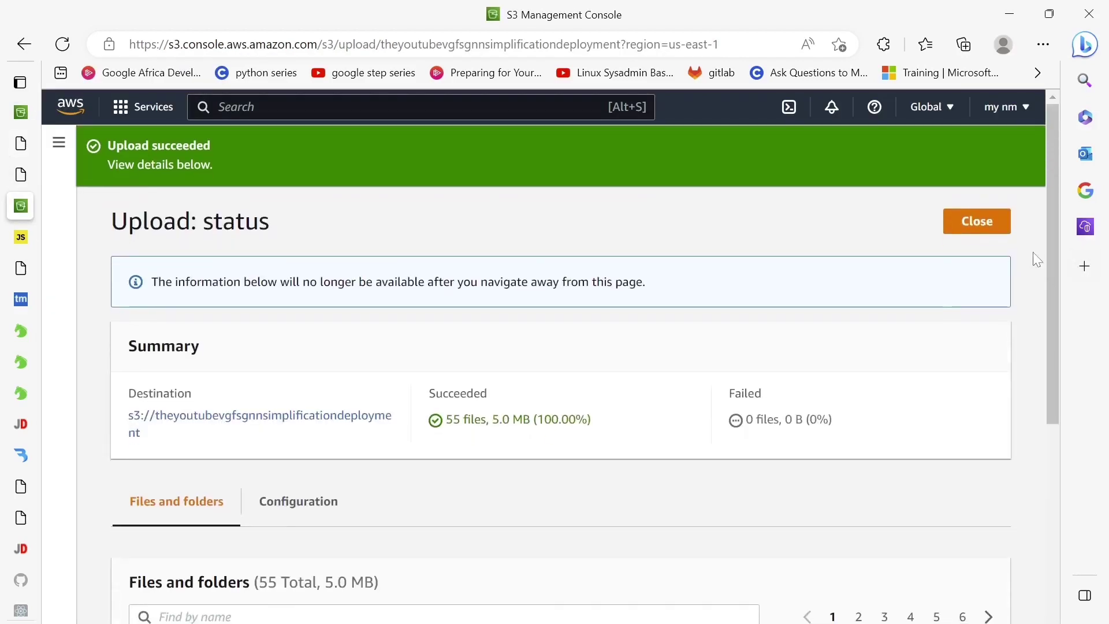
- Paste the generated public-read policy into the bucket policy and save it
left_click(999, 229)
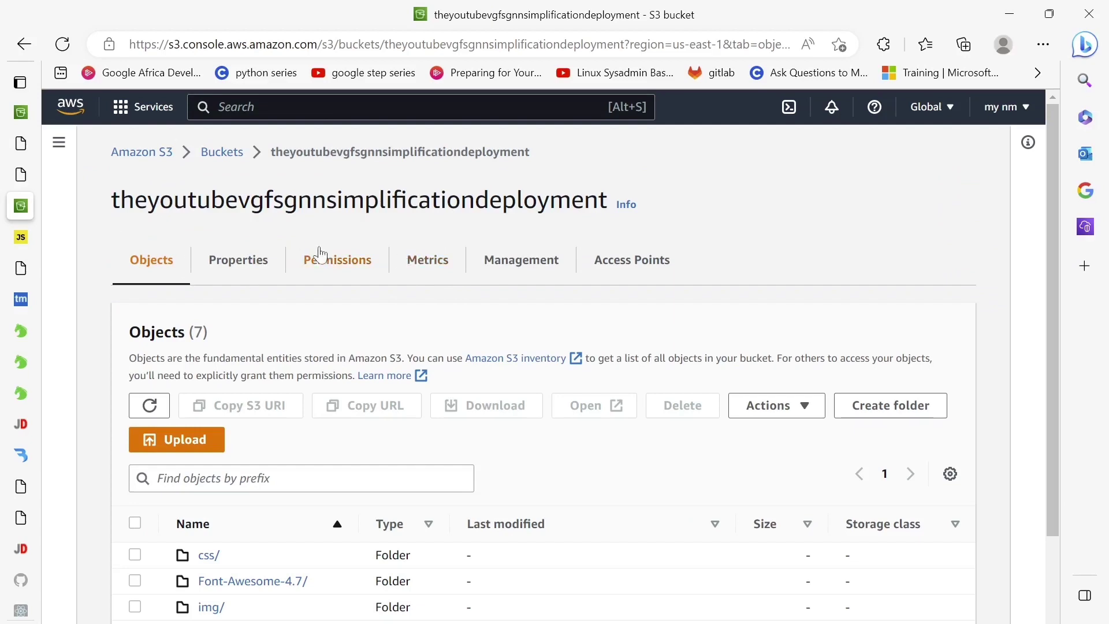
left_click(322, 254)
scroll(210, 236, "down", 10)
left_click(155, 261)
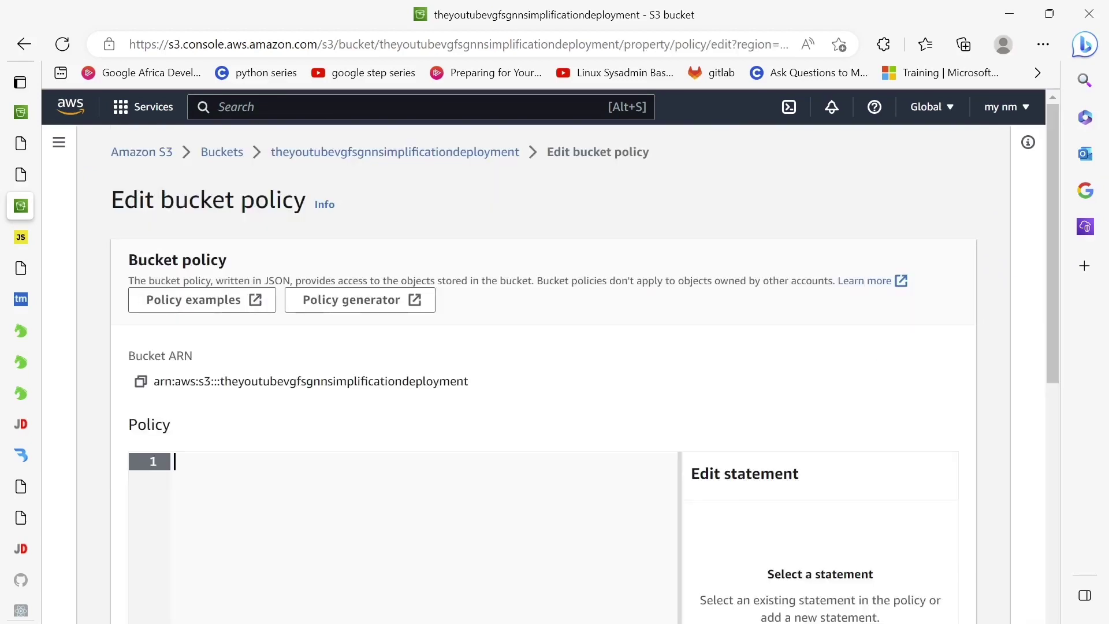
key("ctrl+v")
scroll(245, 529, "down", 8)
left_click(947, 603)
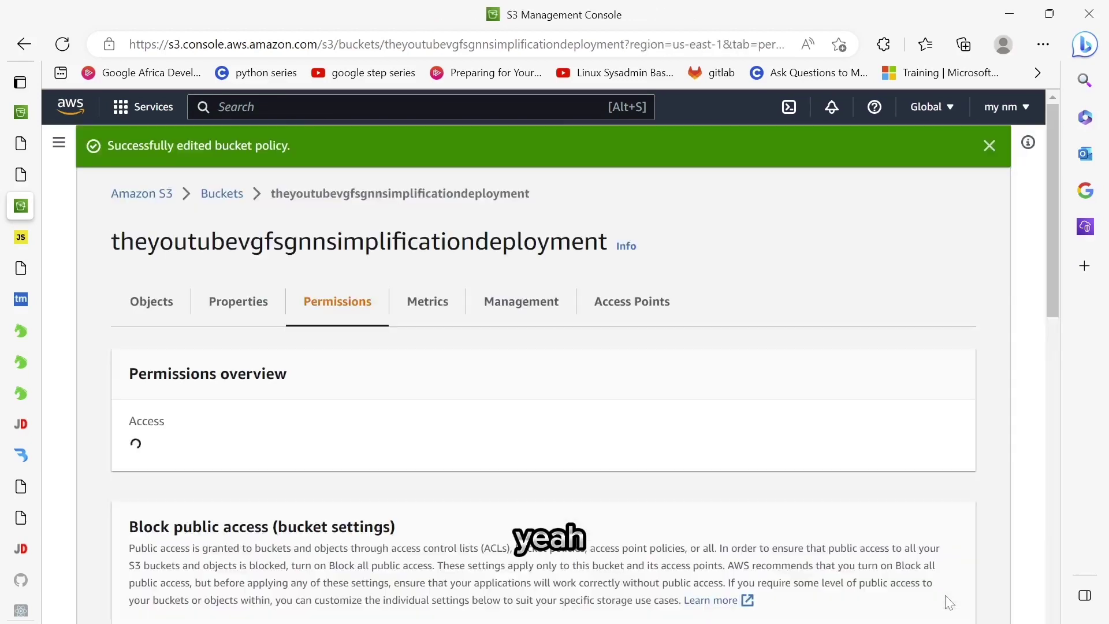
- Copy the bucket's static website endpoint URL and go to the 404 tab's address bar
left_click(228, 316)
scroll(154, 577, "down", 20)
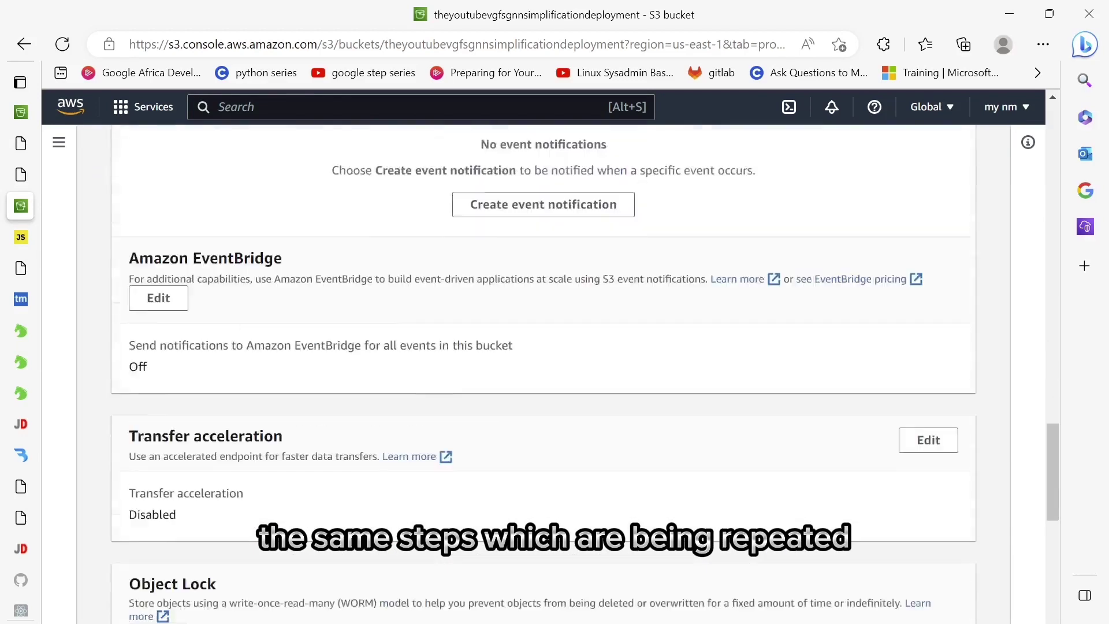
left_click(140, 546)
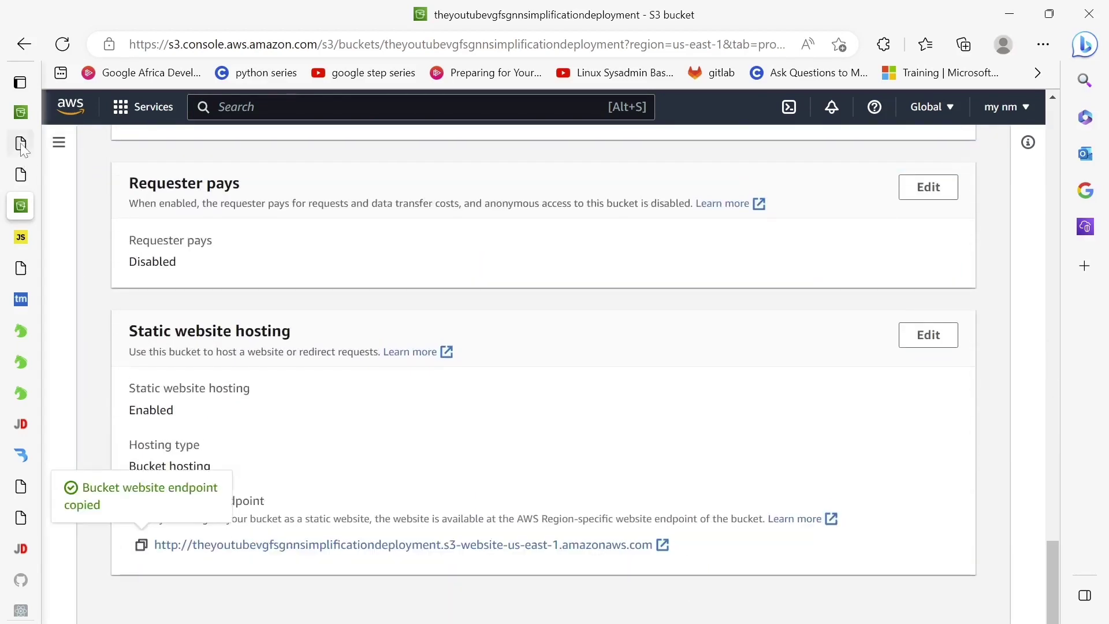
left_click(22, 144)
left_click(31, 175)
left_click(423, 46)
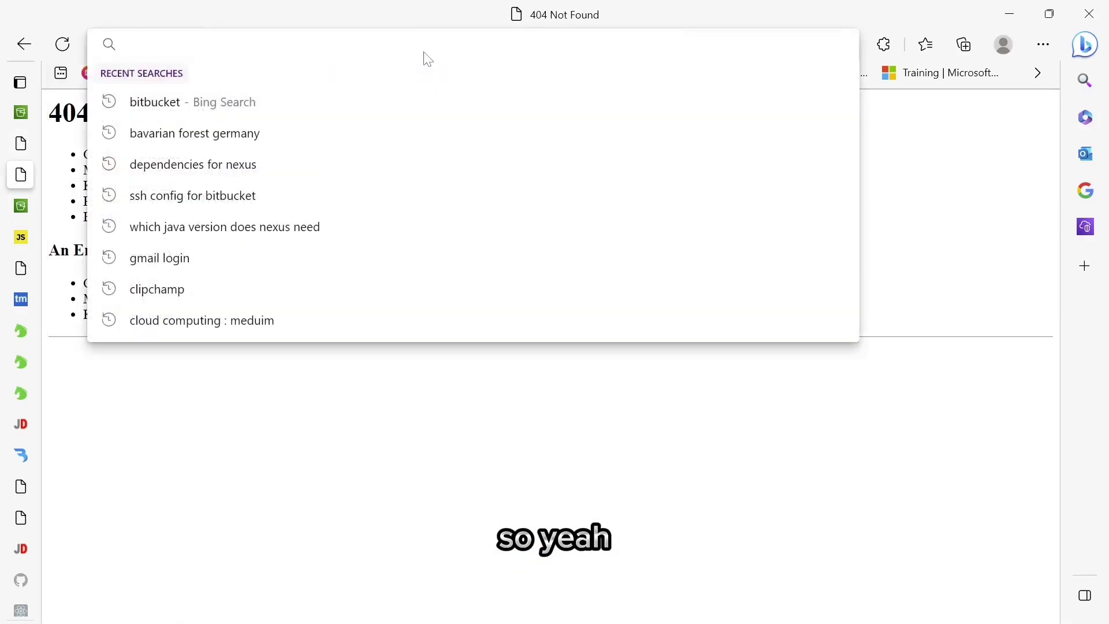
- Load the bucket's website endpoint in Edge and view the Normal Color Page gallery
key("ctrl+v")
key("Return")
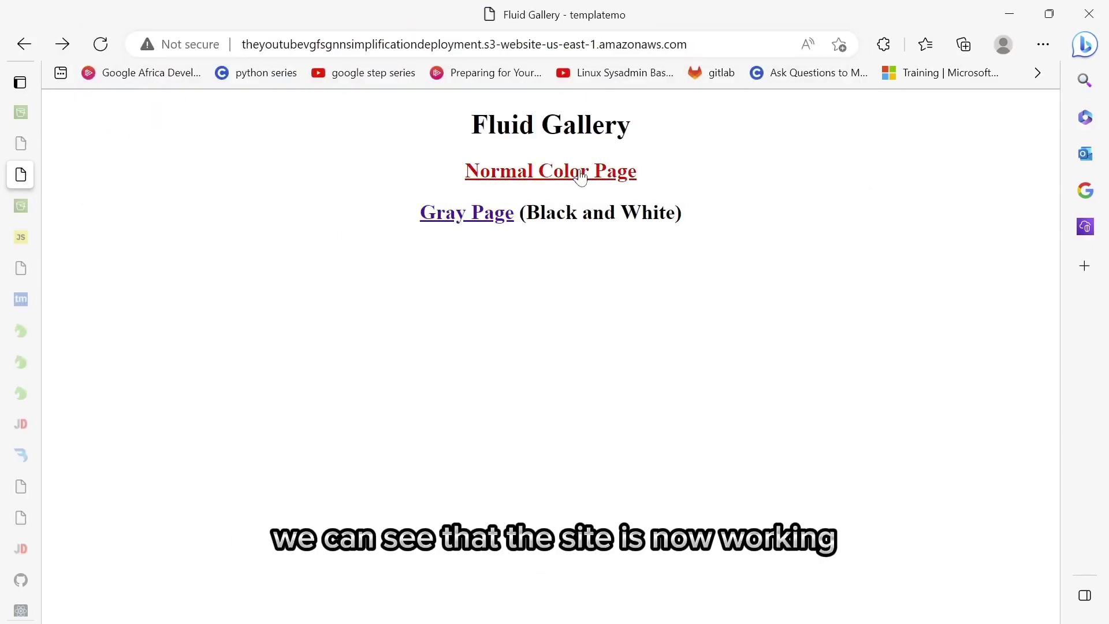
left_click(581, 177)
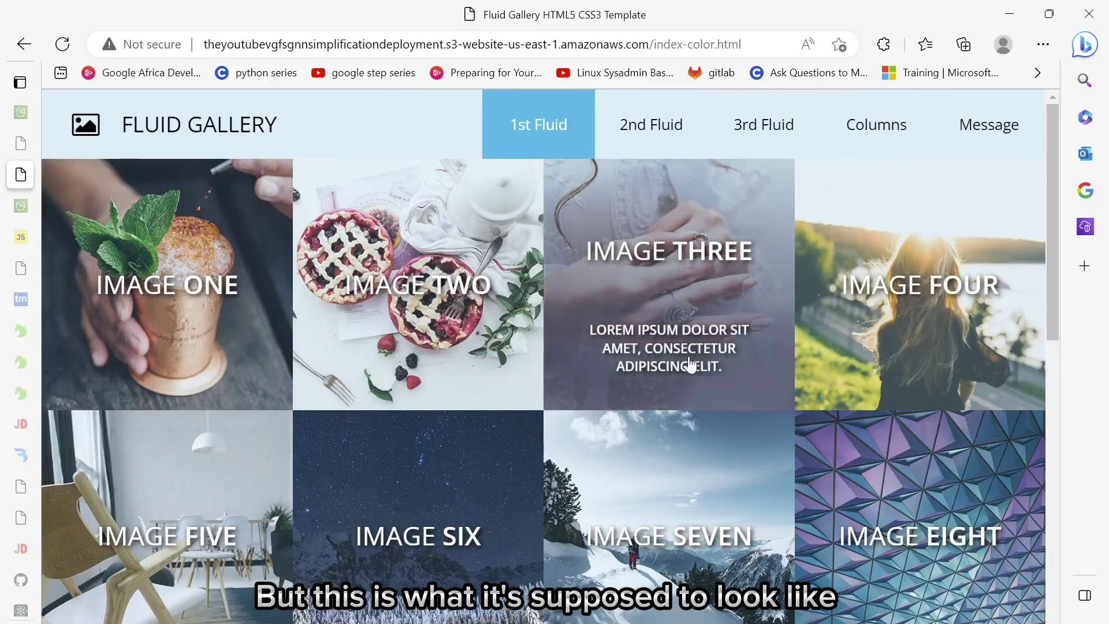
scroll(735, 433, "down", 10)
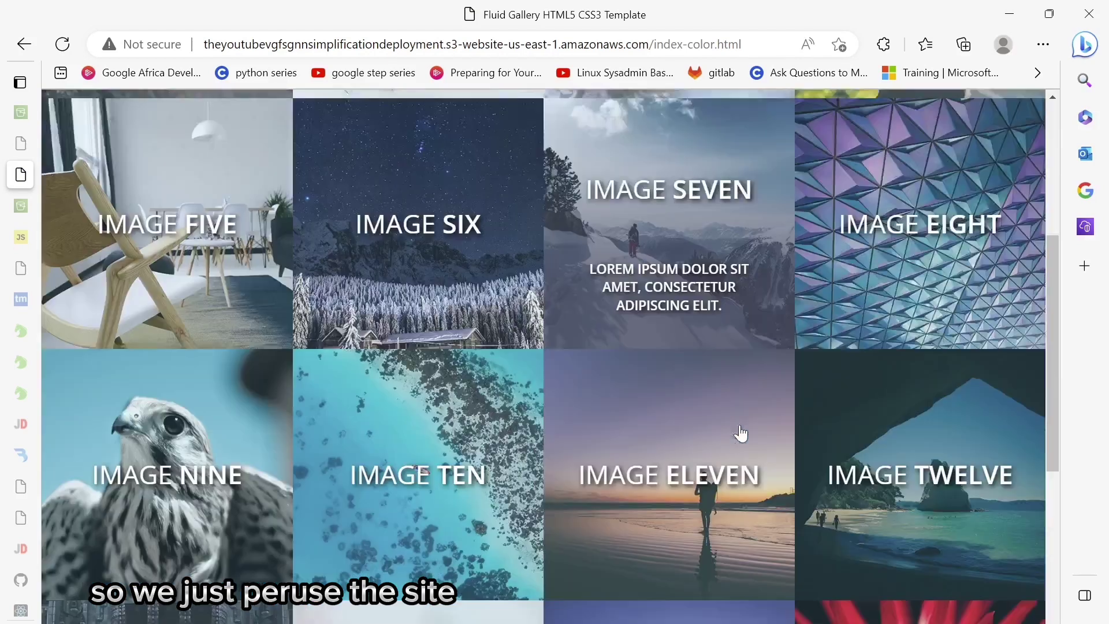
scroll(741, 434, "up", 10)
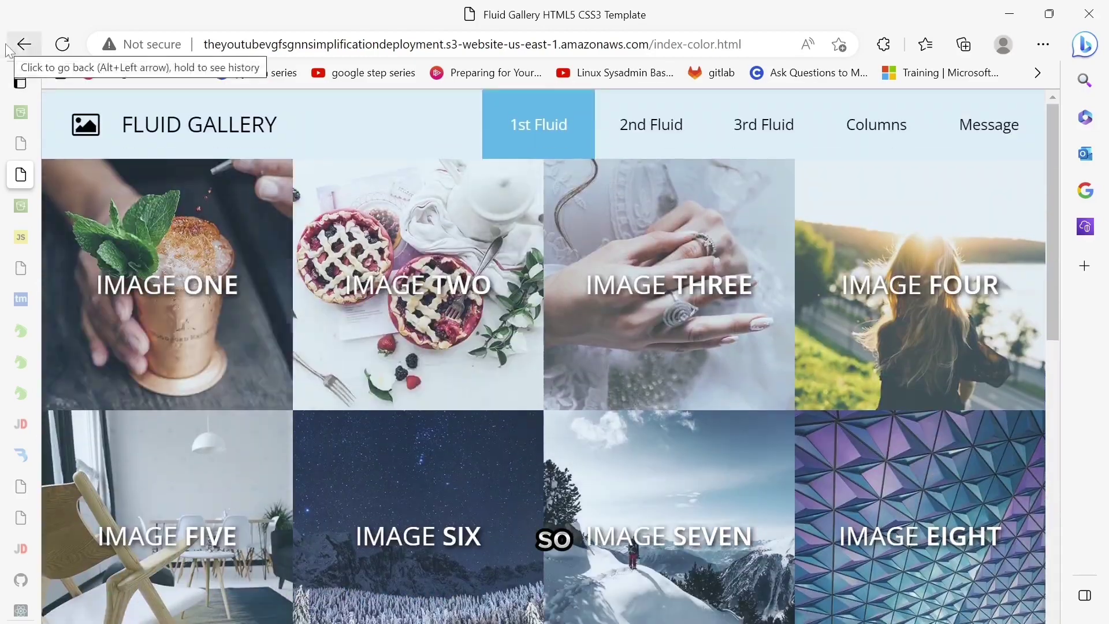
- Browse the Gray Page, the 2nd and 3rd Fluid gallery pages, Columns and Message pages
left_click(23, 44)
left_click(475, 219)
scroll(664, 202, "down", 4)
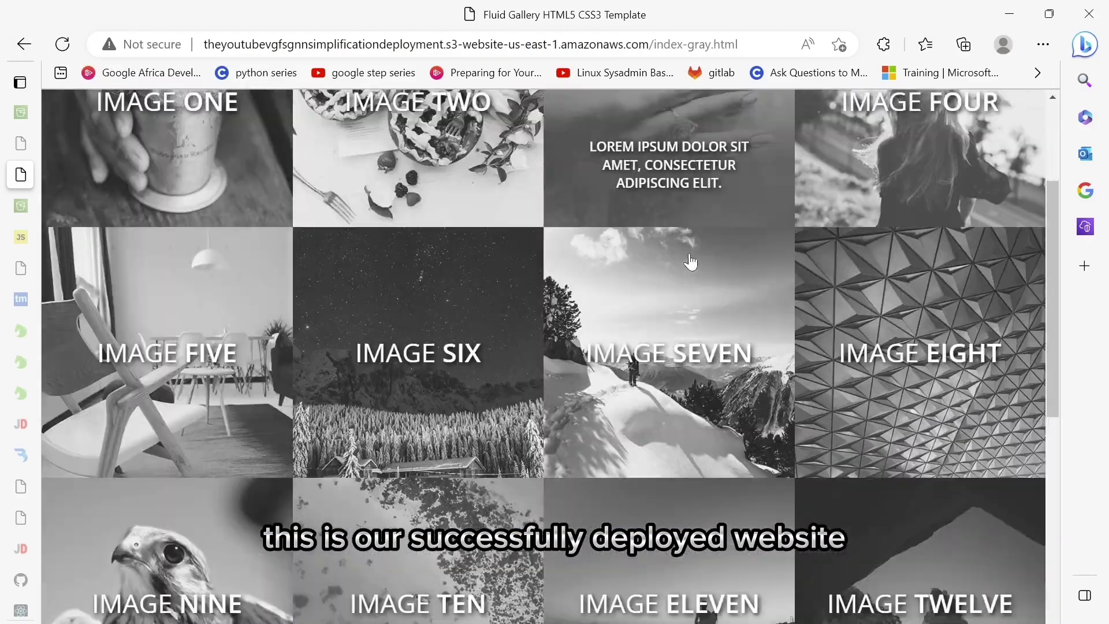
scroll(649, 125, "up", 4)
left_click(649, 125)
left_click(745, 126)
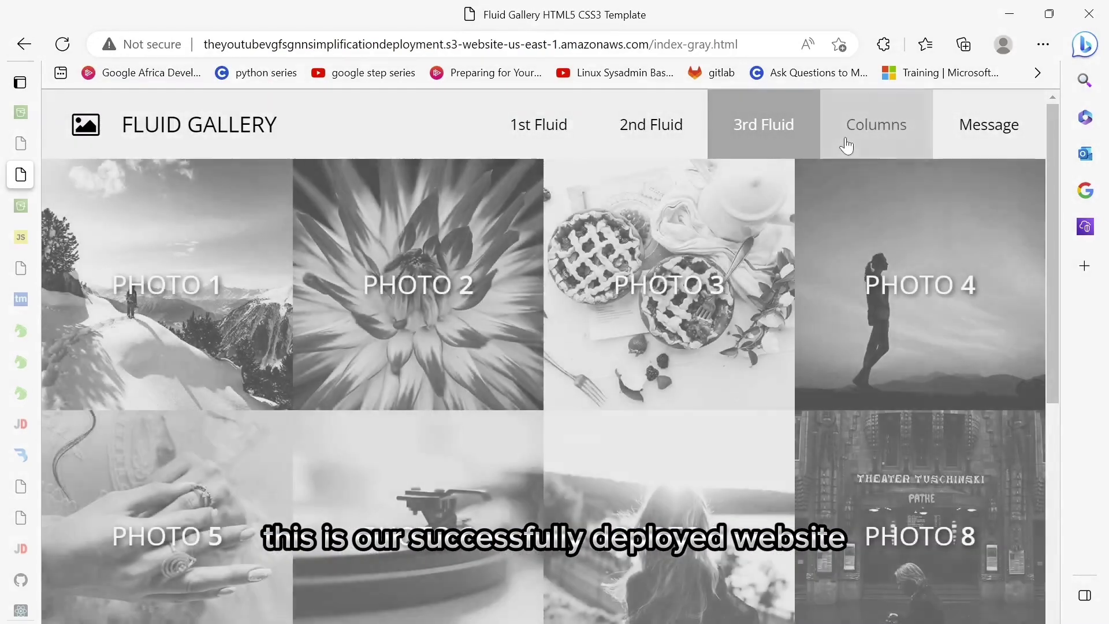
left_click(846, 146)
left_click(960, 137)
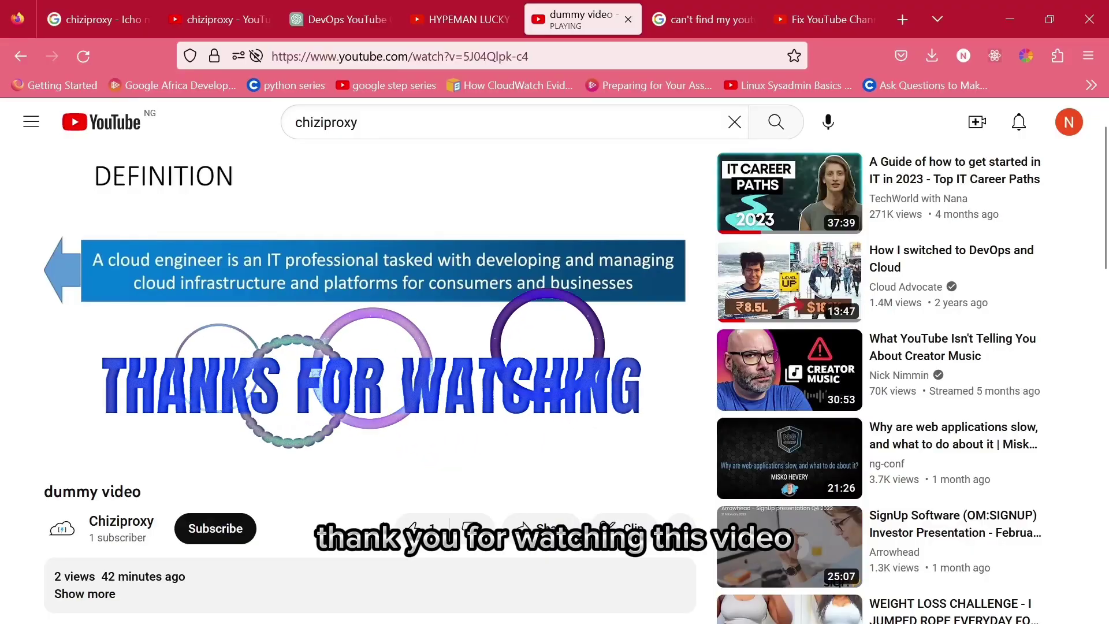